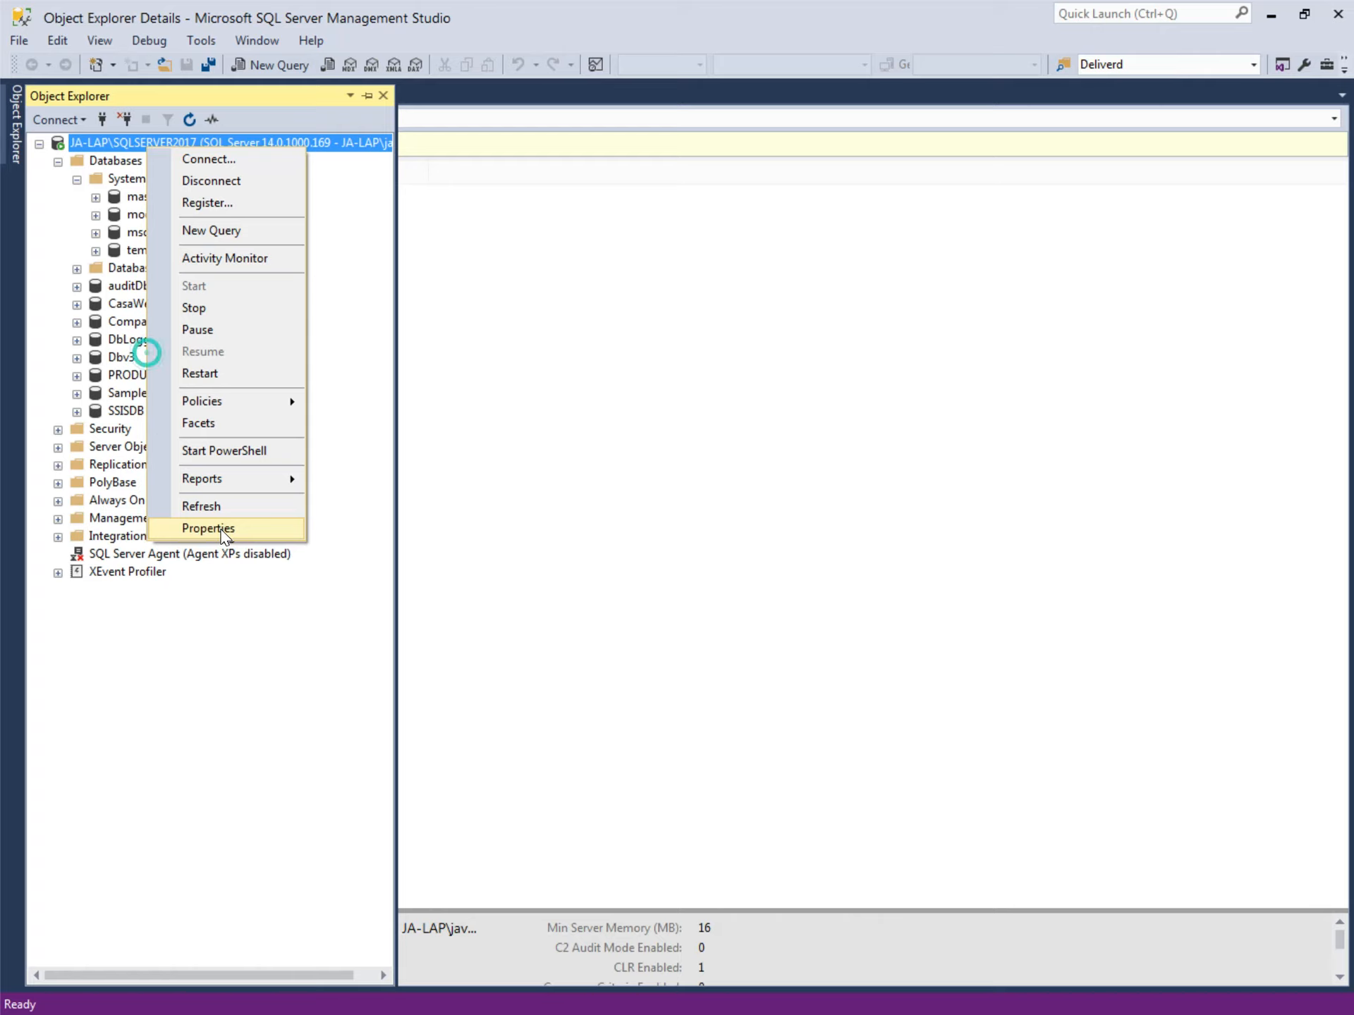
Step: Open the memory settings in the SQLSERVER2017 instance's properties and copy the maximum server memory value
click(221, 530)
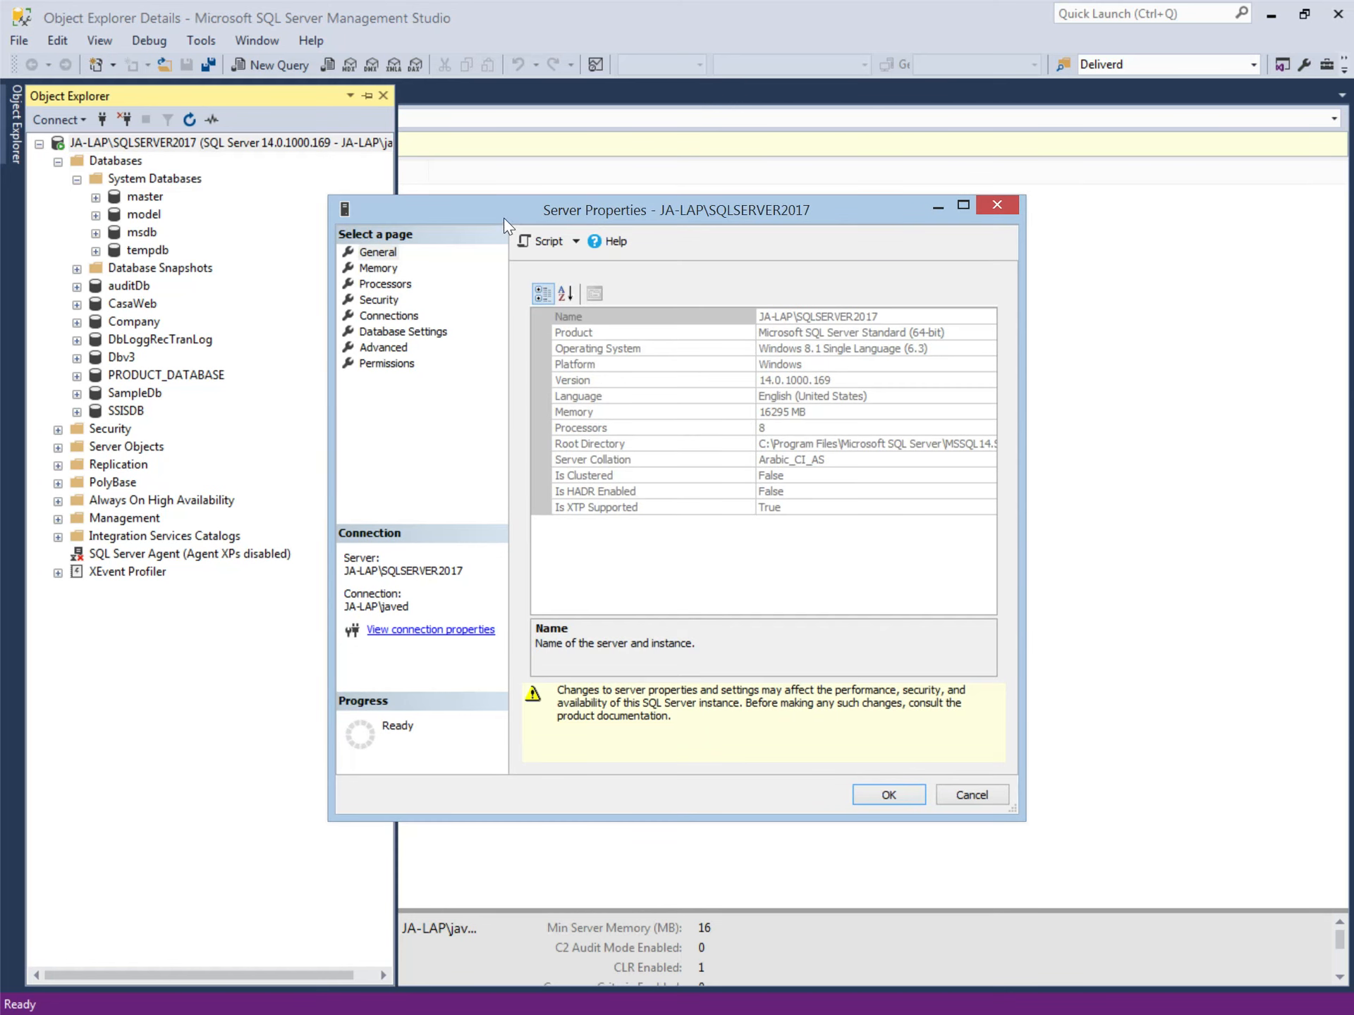
drag(505, 211, 493, 187)
click(367, 245)
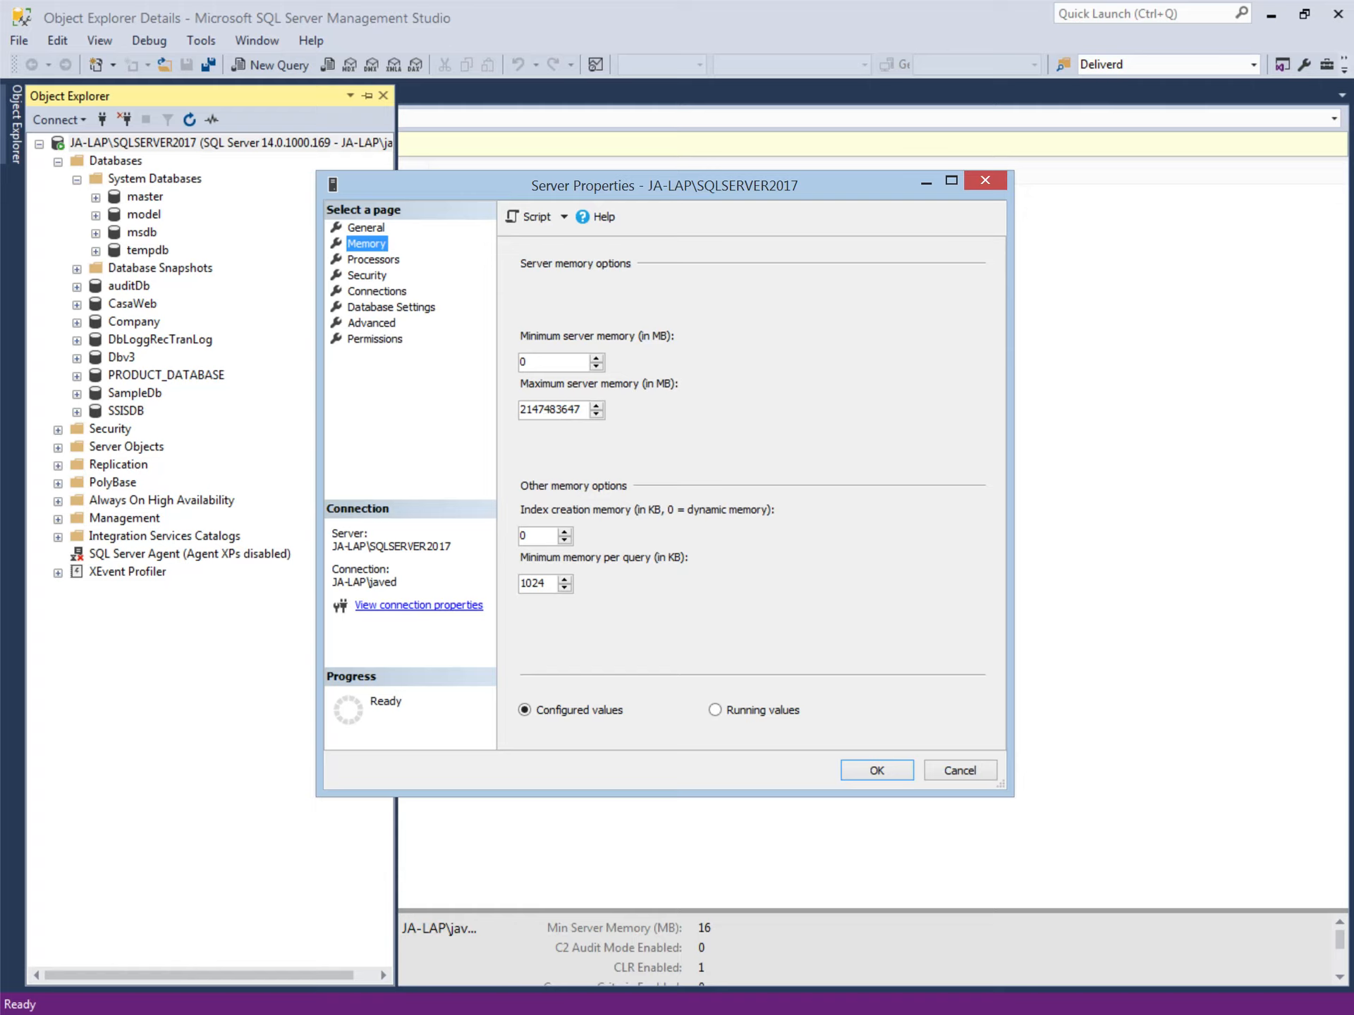
drag(581, 409, 520, 409)
key(ctrl+c)
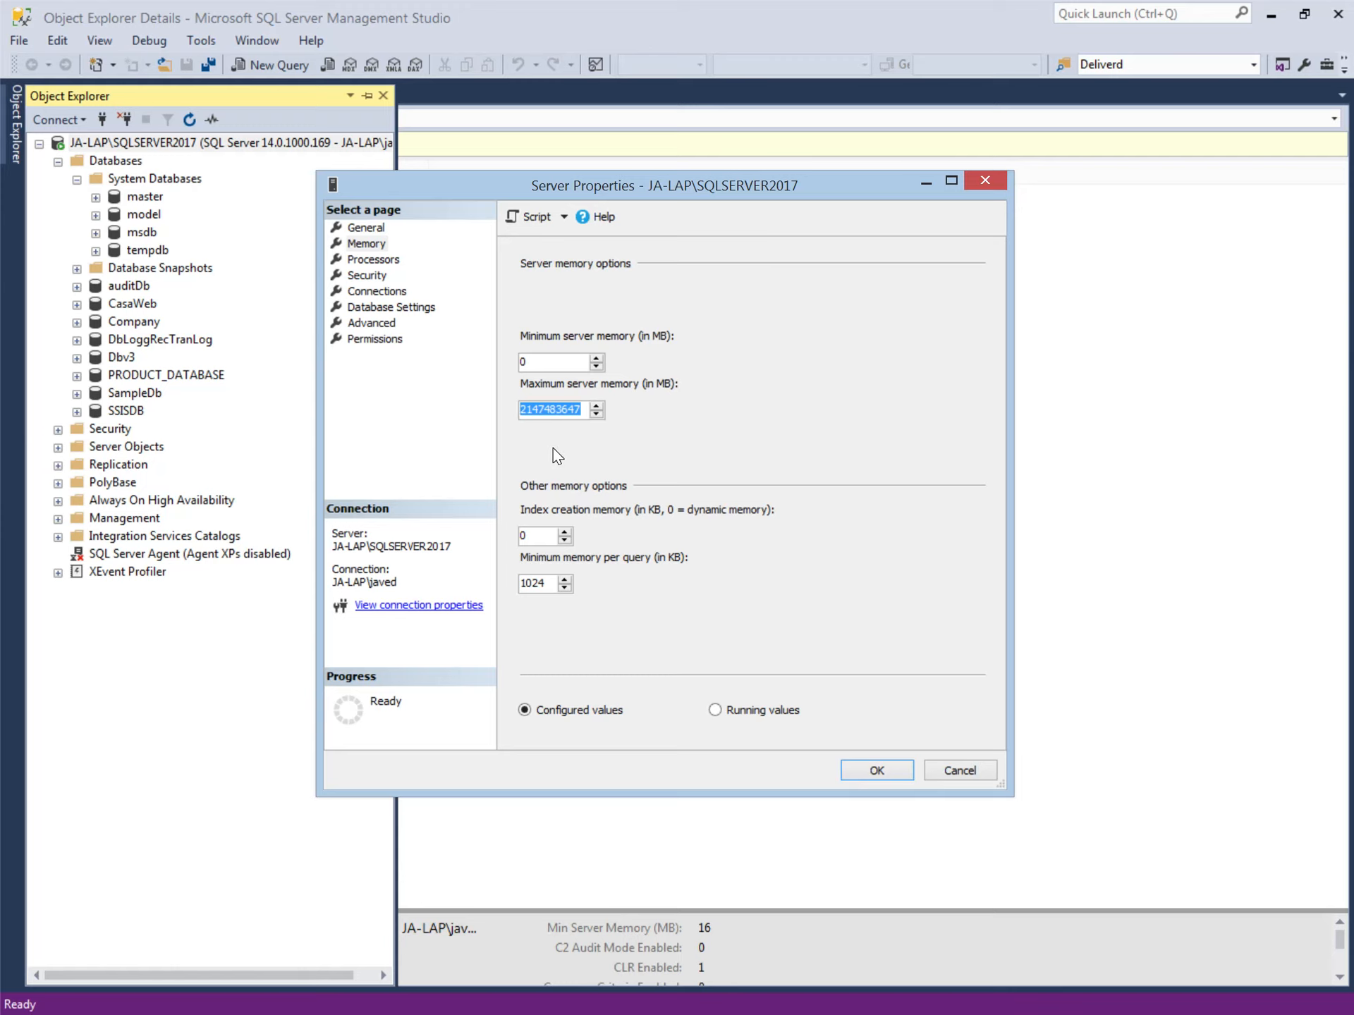
key(super+r)
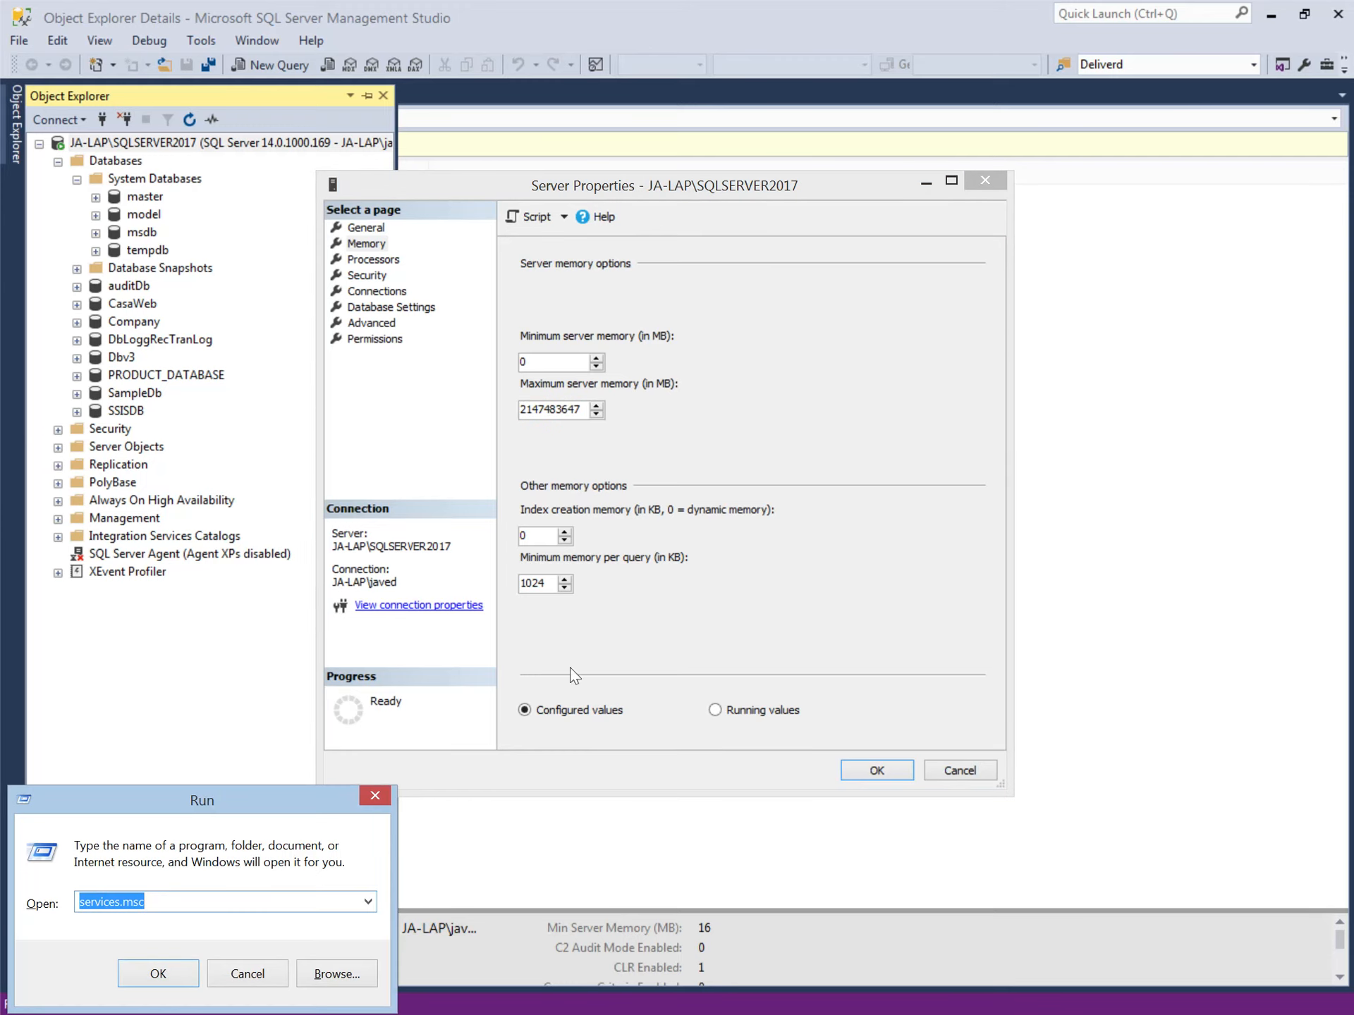
click(158, 973)
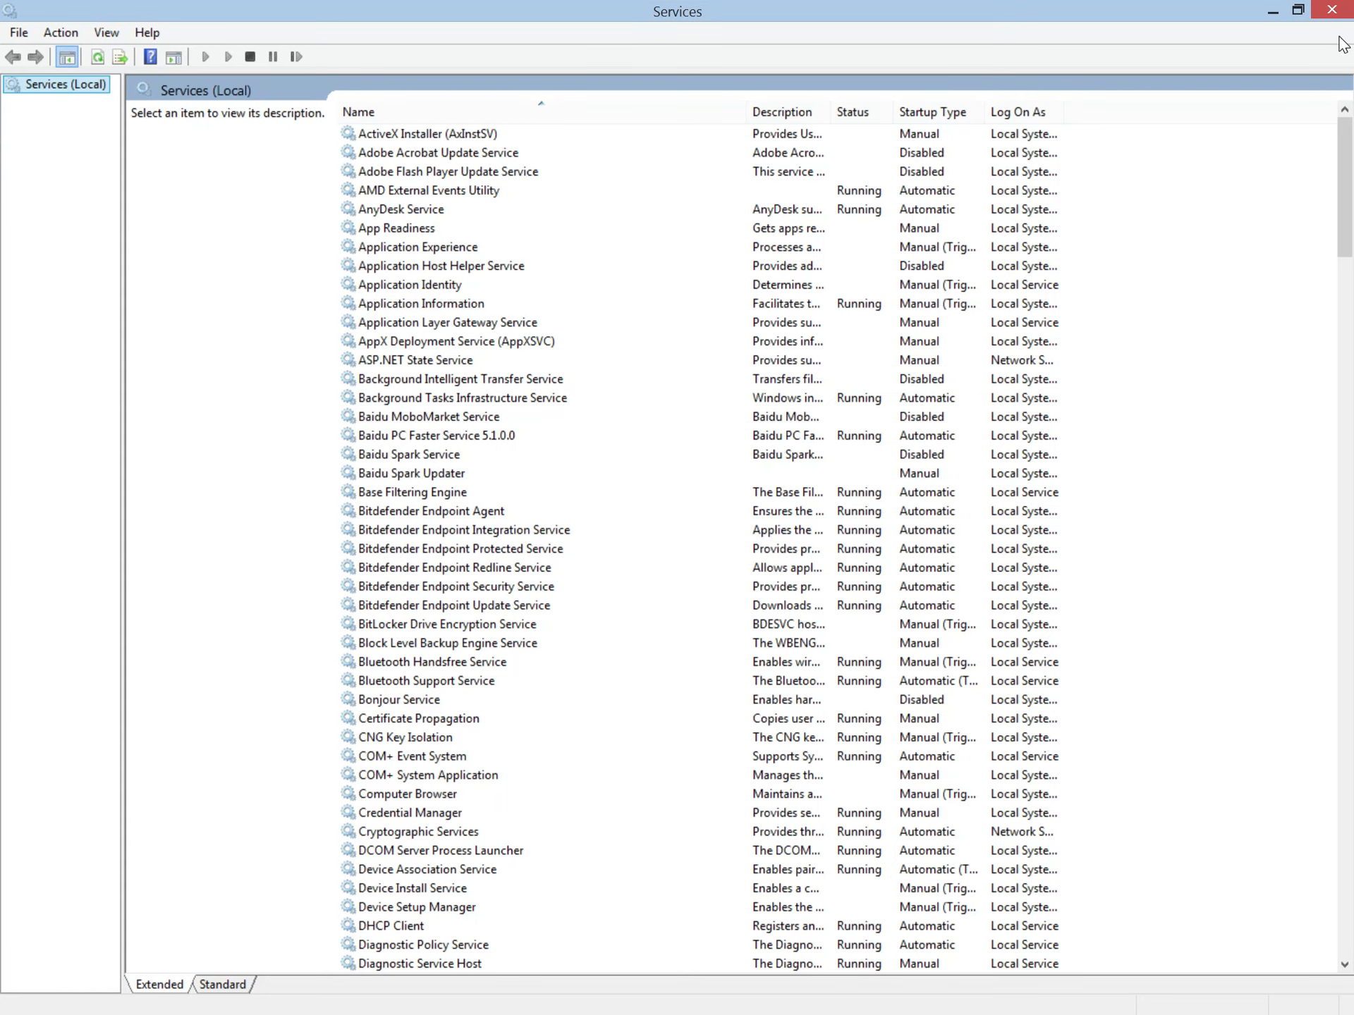
click(1331, 10)
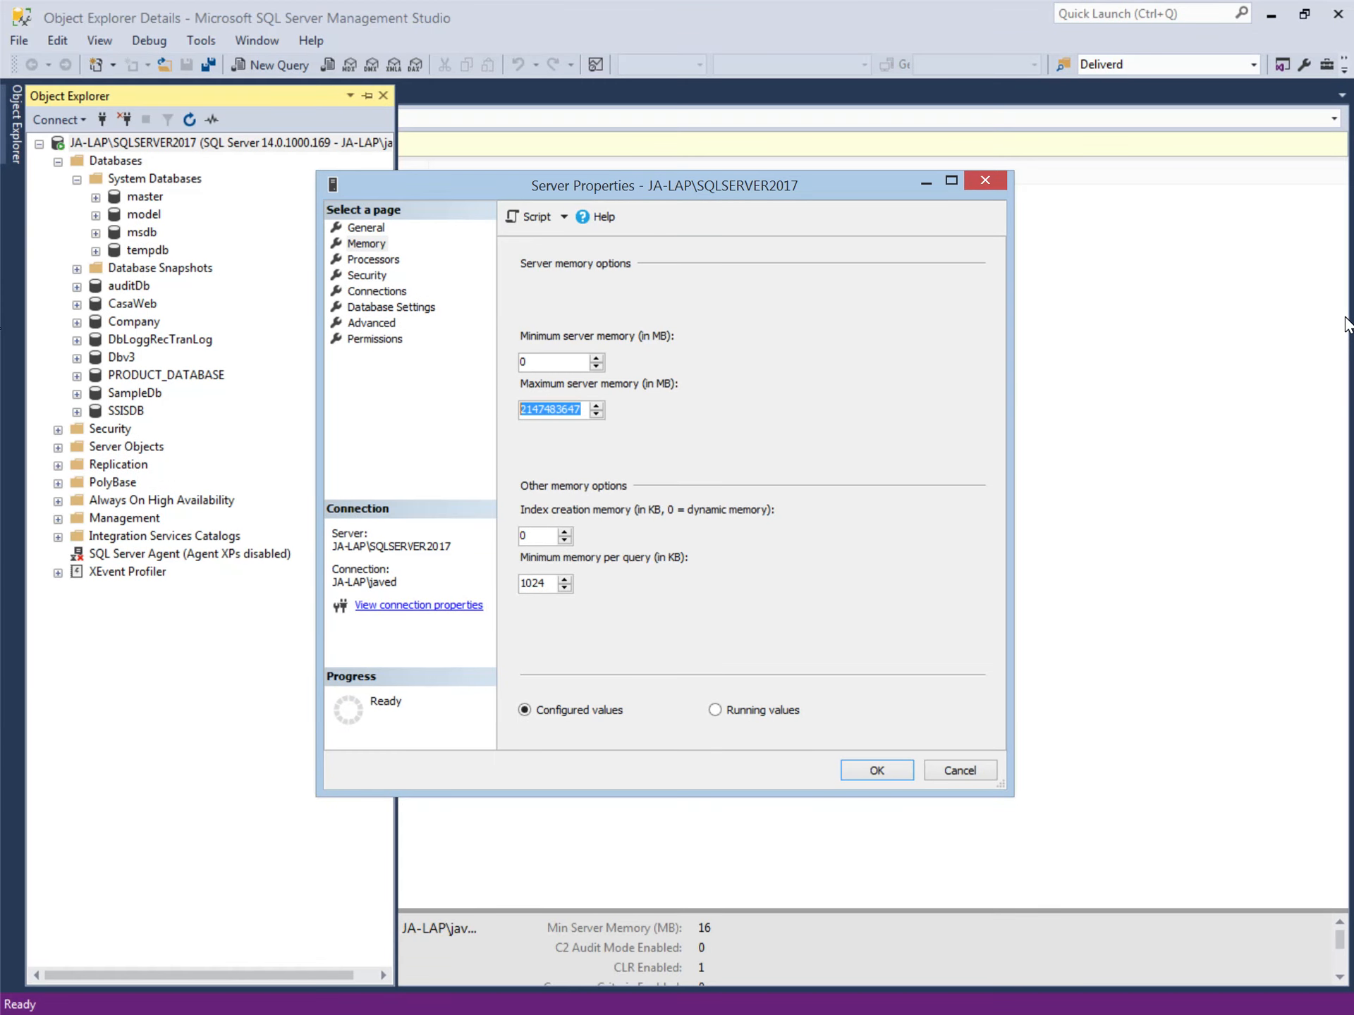
Step: Examine SQL Server's memory usage among the running processes in Windows Task Manager
key(super+r)
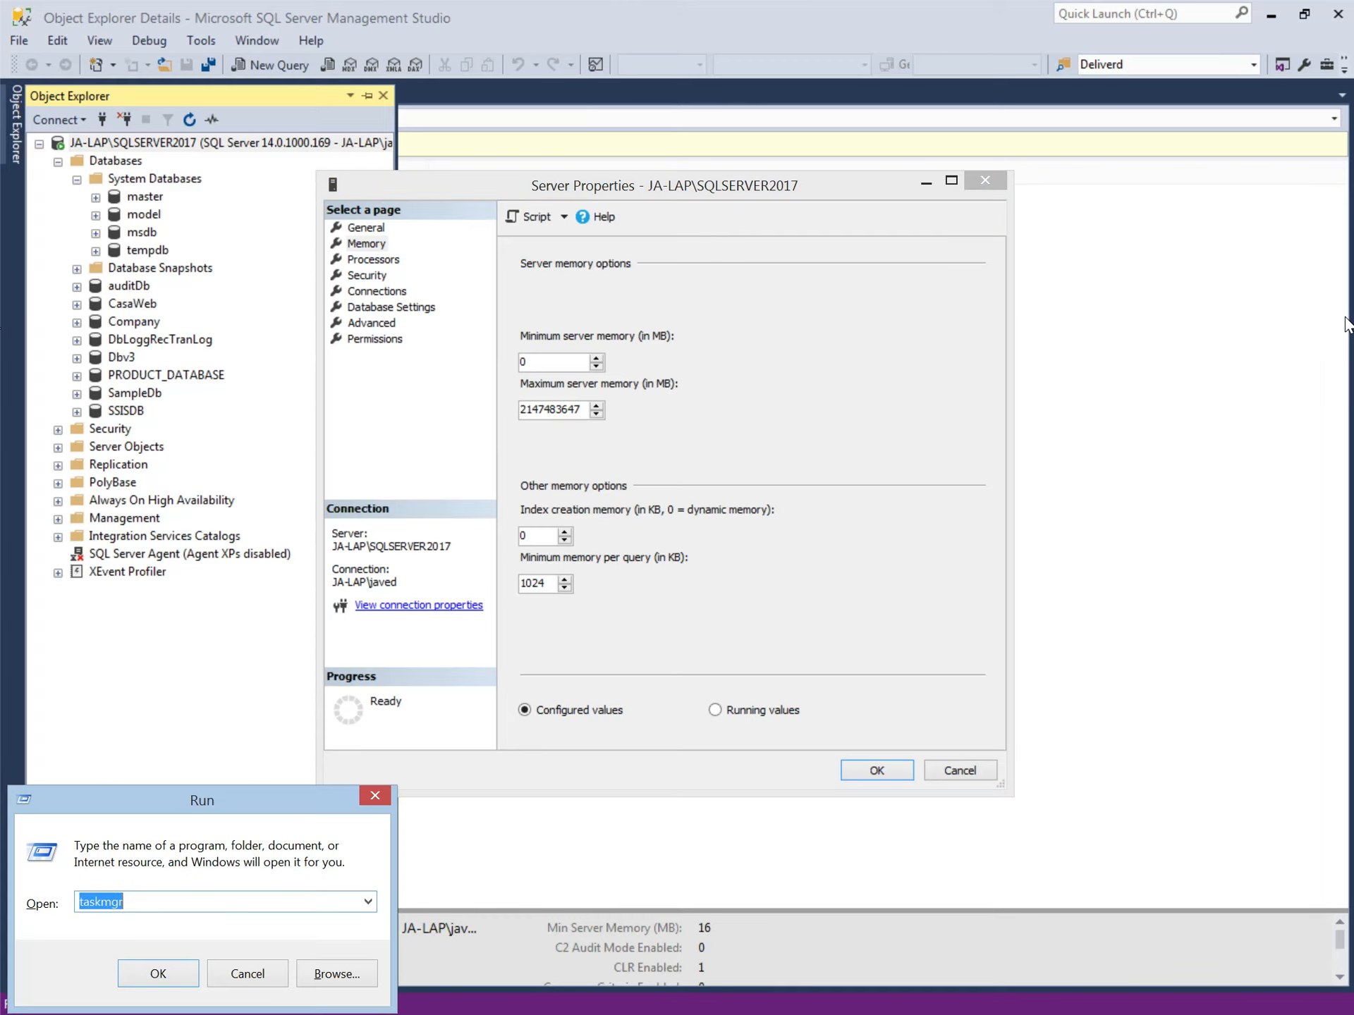
key(Return)
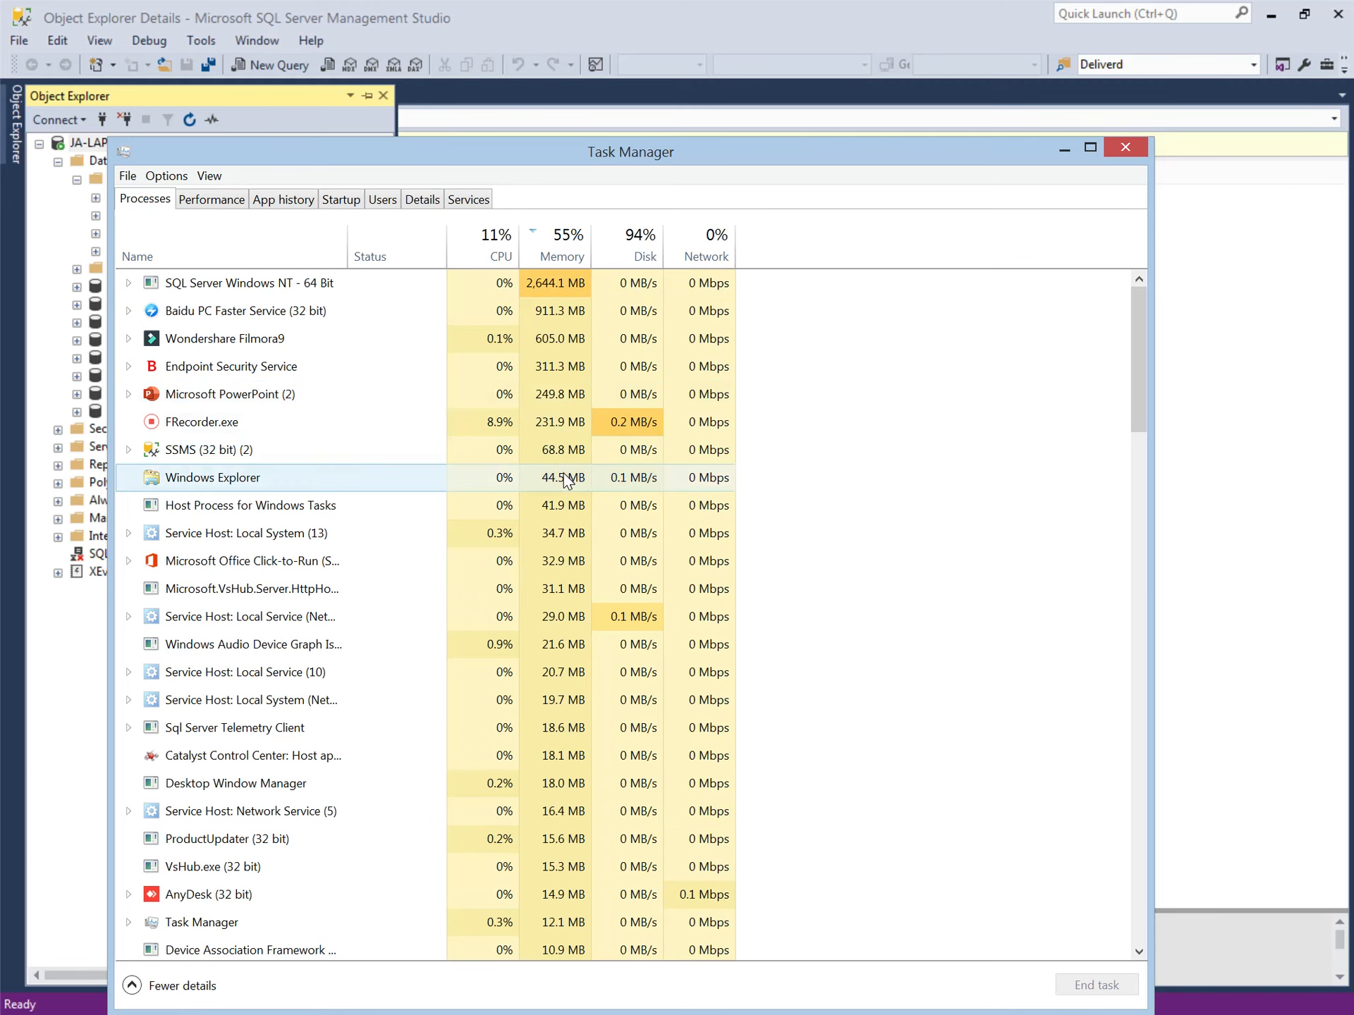
scroll(566, 479, down, 5)
scroll(569, 500, down, 6)
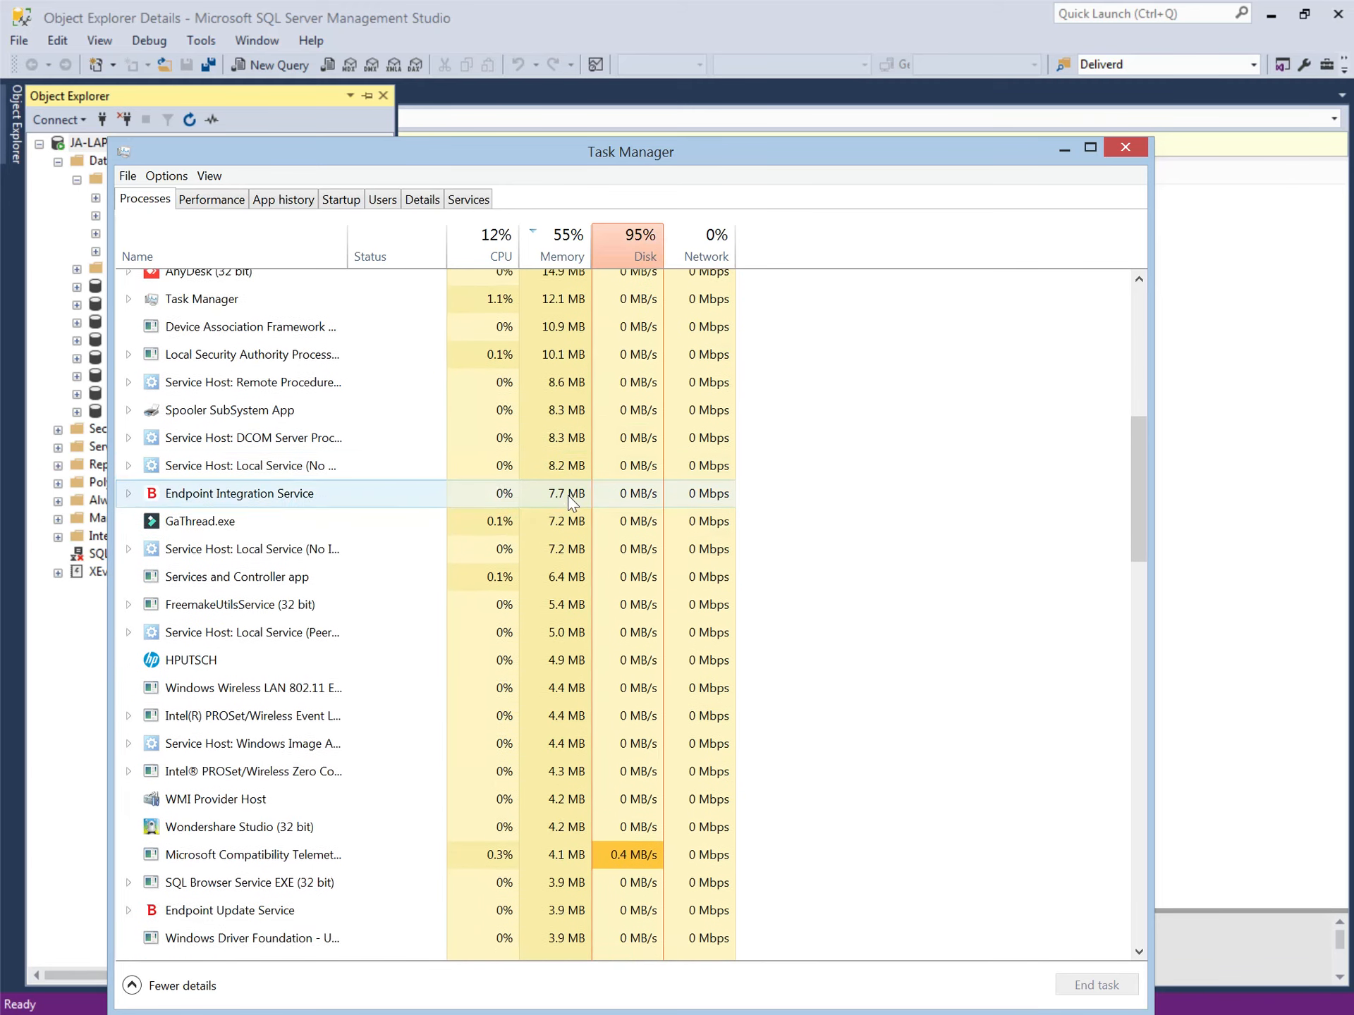
scroll(568, 498, up, 8)
scroll(568, 498, up, 3)
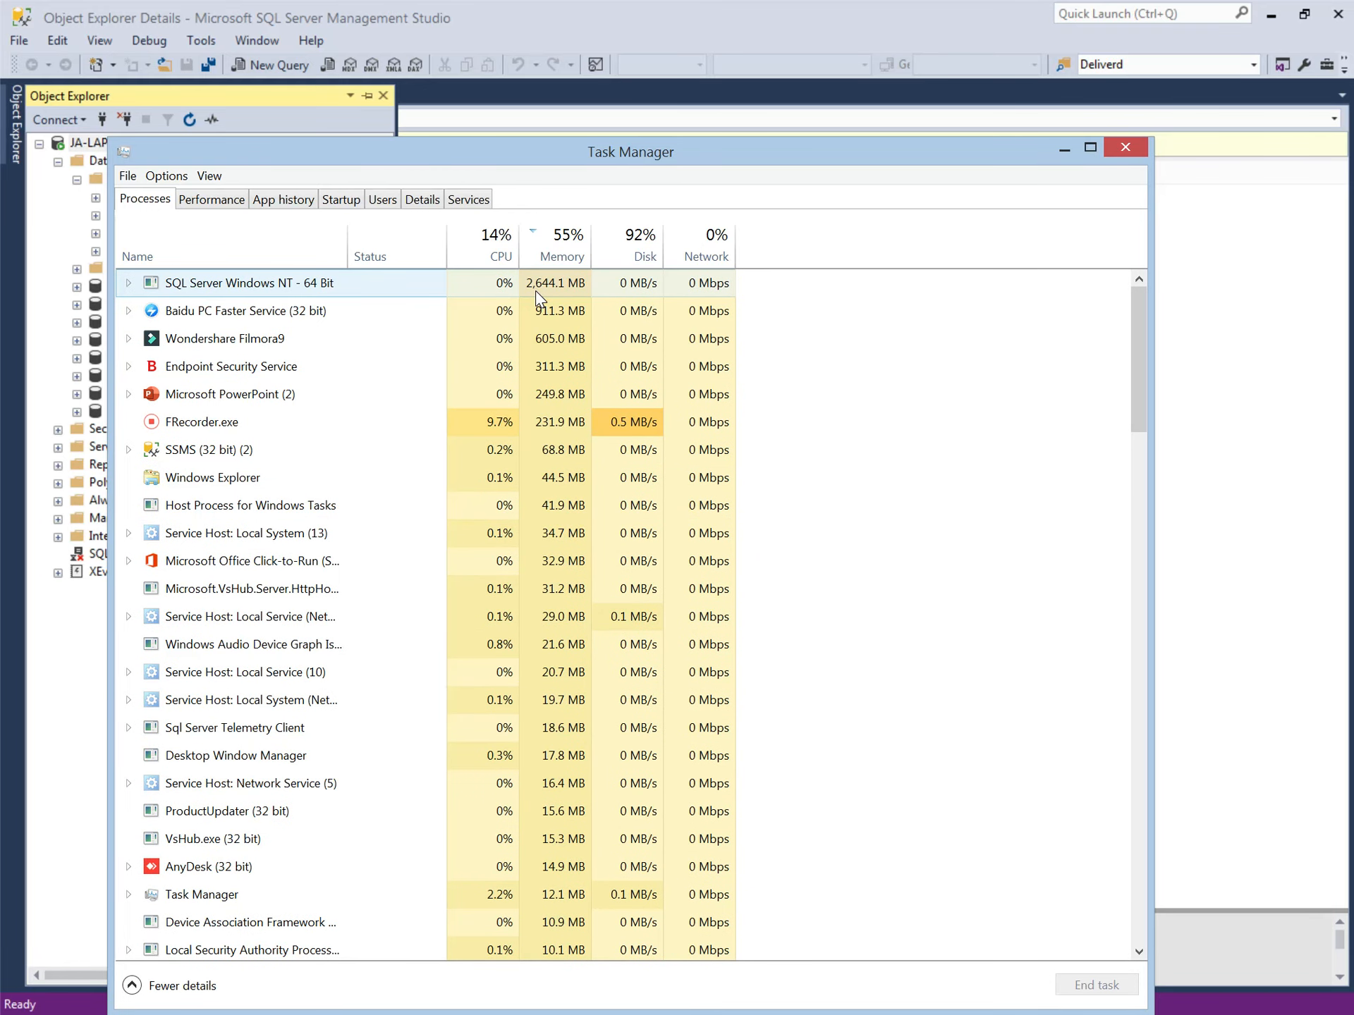
click(1128, 153)
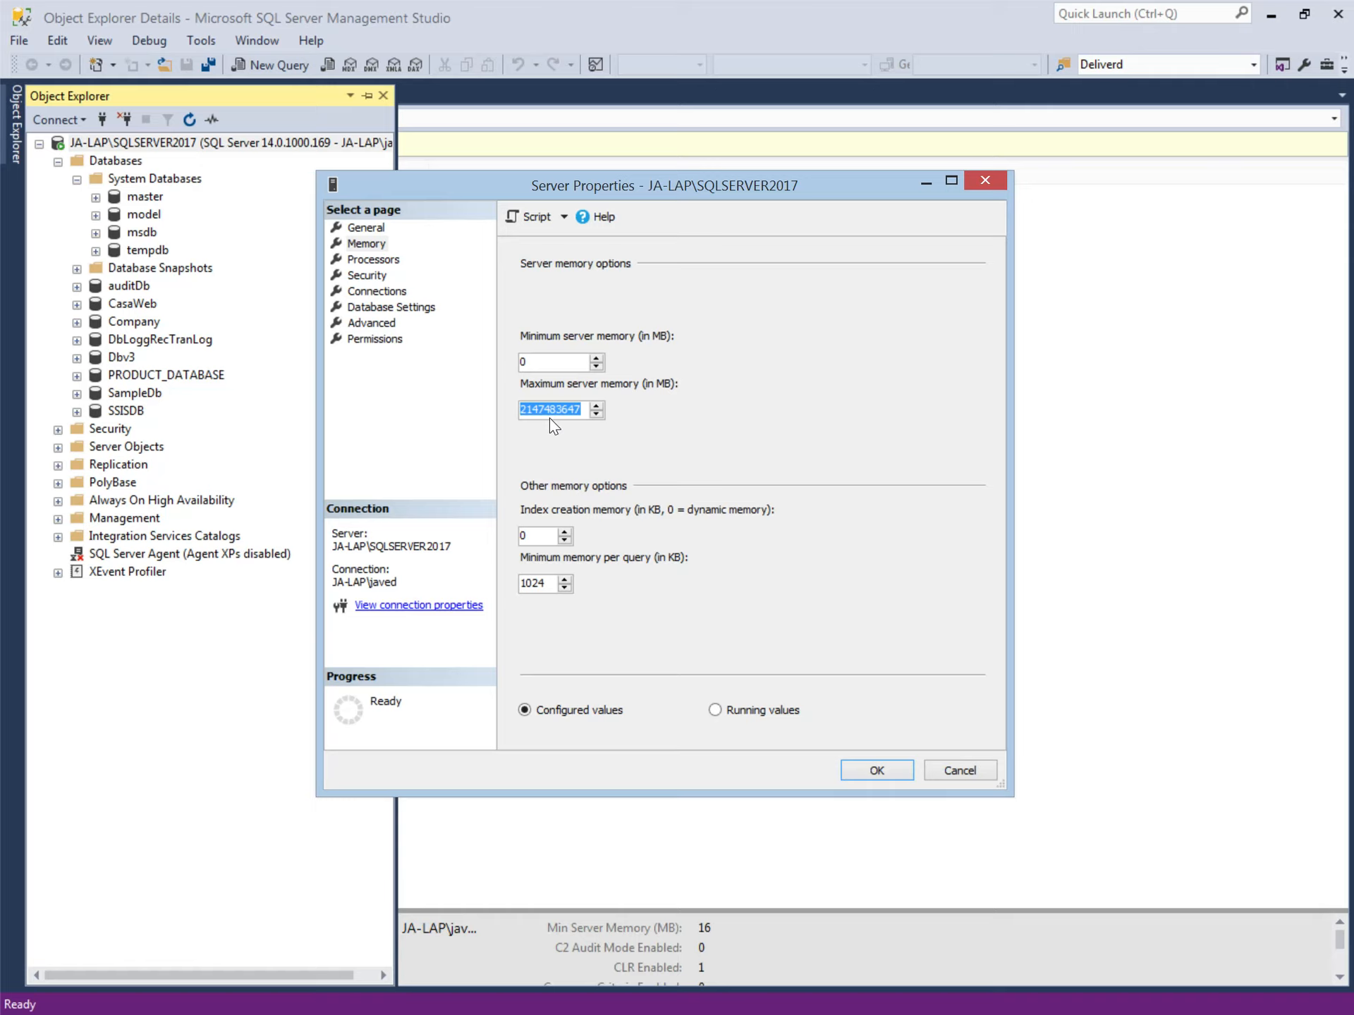
Step: Try a maximum server memory of 1000 MB, comparing configured and running values, and restore the copied value
text(1000)
click(730, 713)
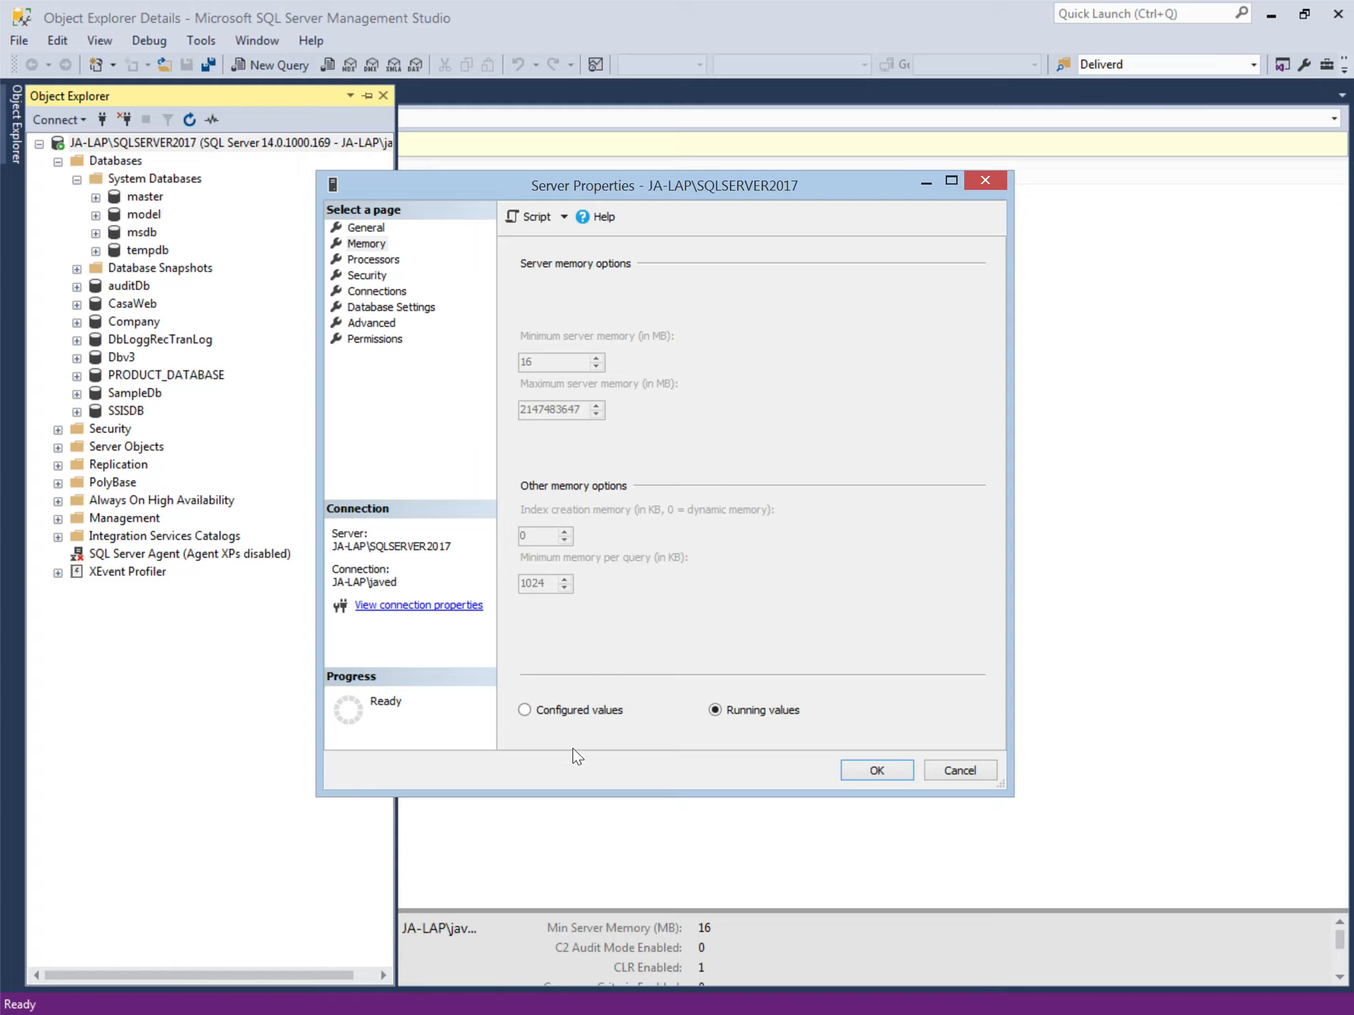
click(565, 711)
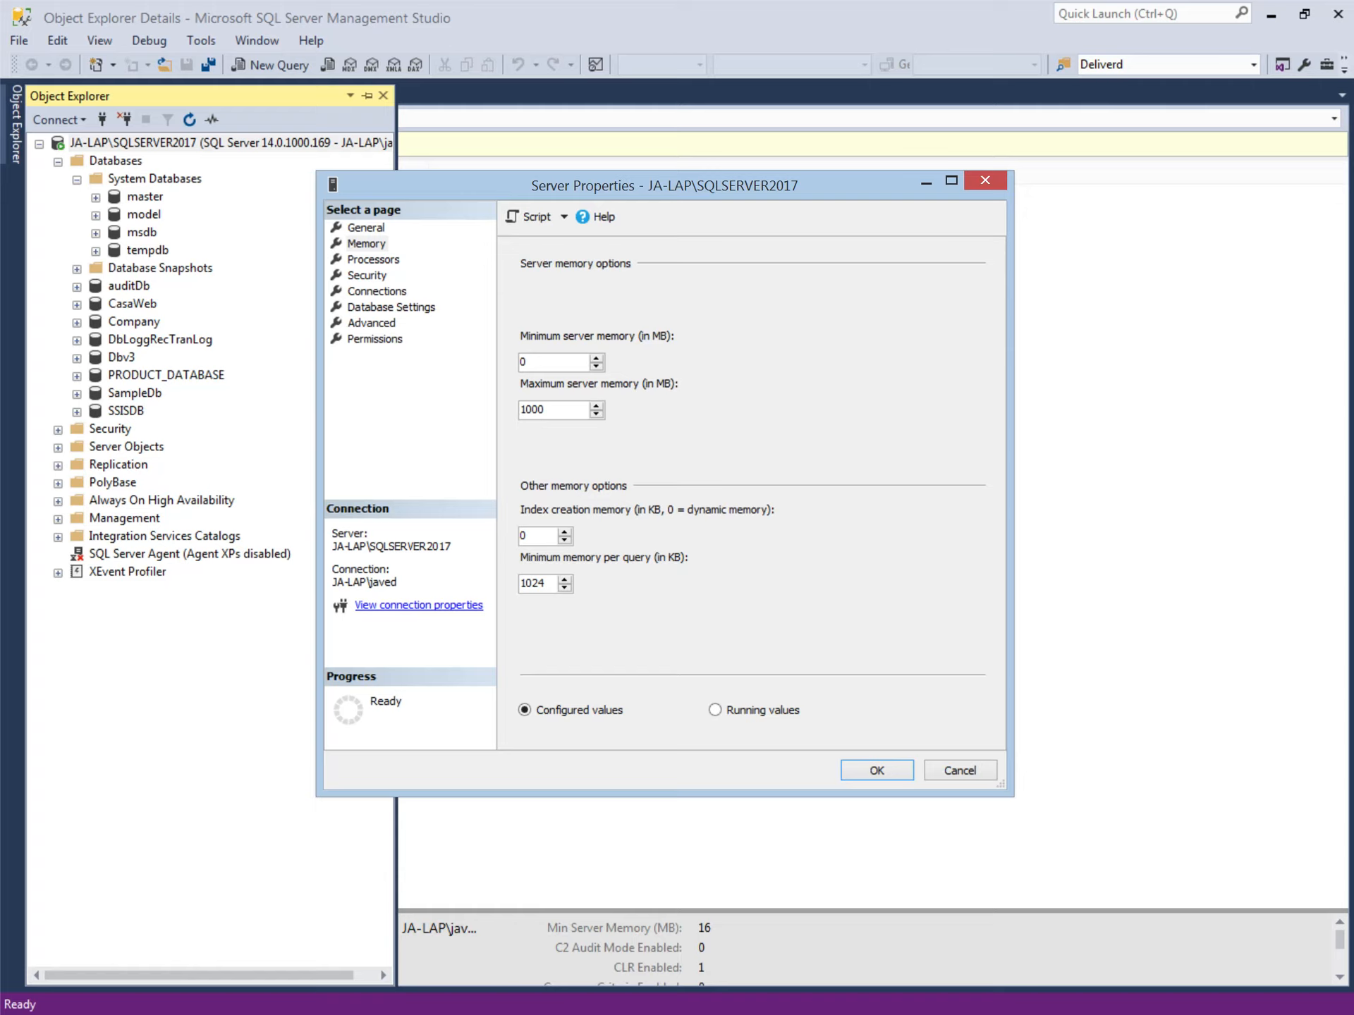
double_click(533, 409)
key(ctrl+v)
Step: Set login auditing to None in the server's security properties
click(387, 275)
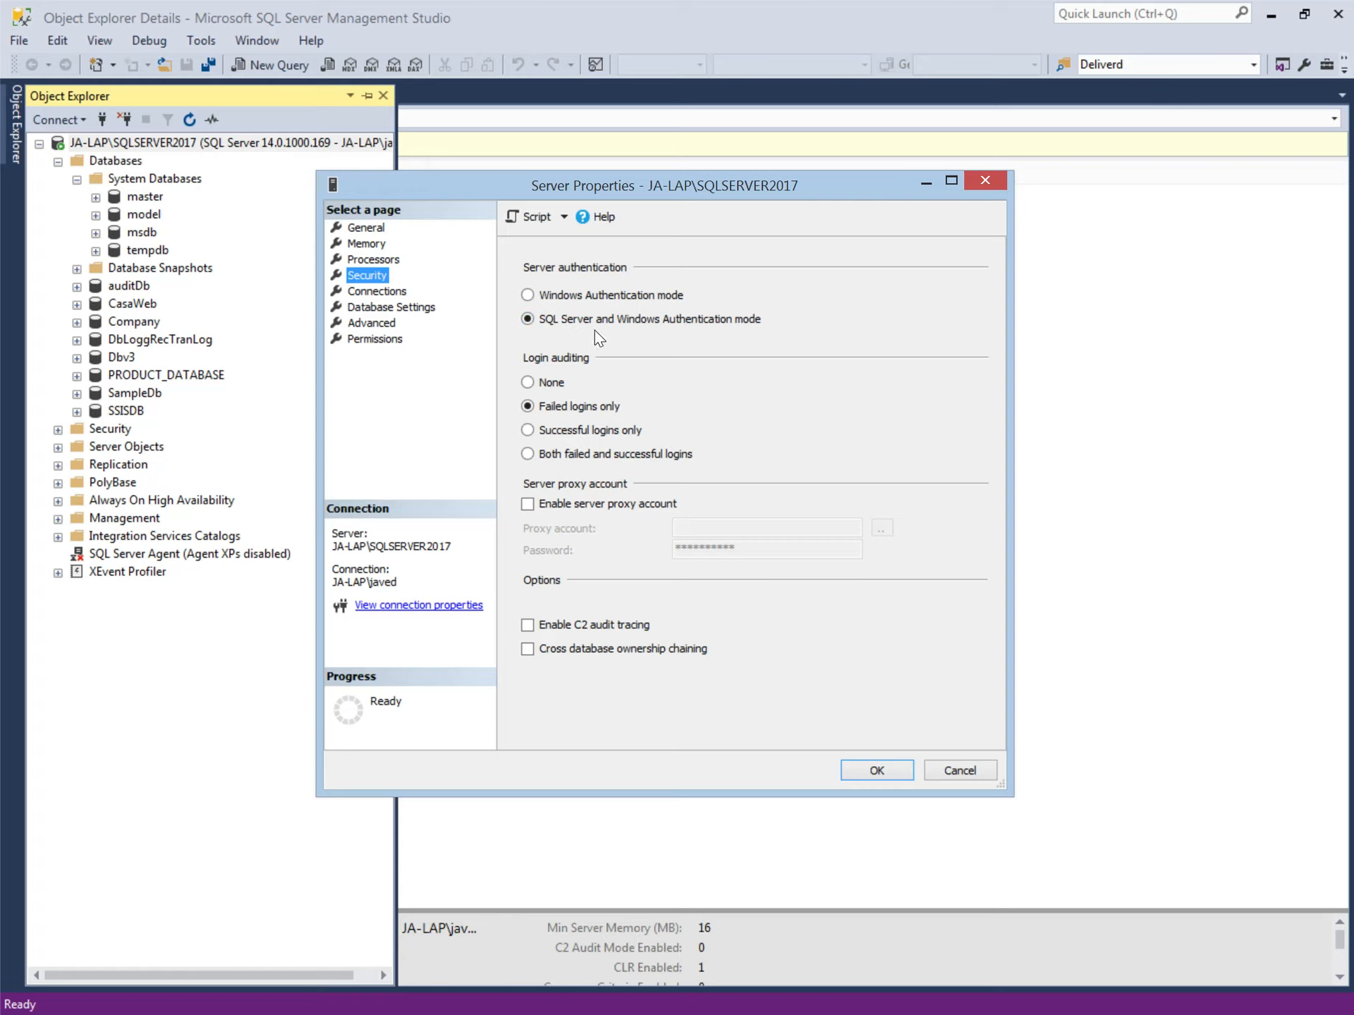
drag(523, 192, 568, 189)
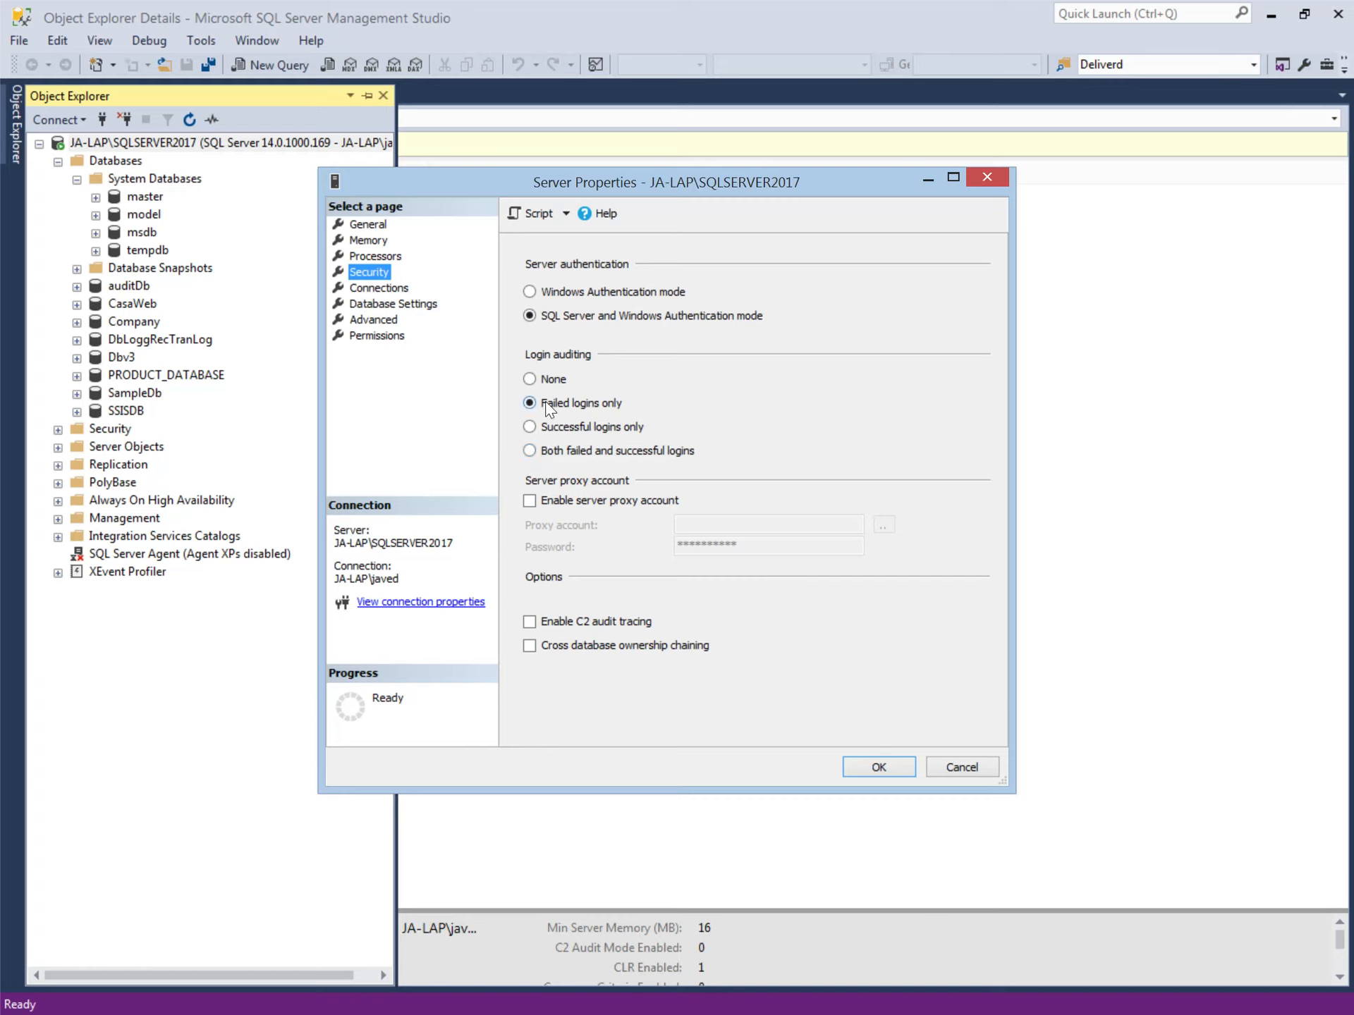
click(533, 382)
Step: Set the maximum number of concurrent connections to 10, compare it with the running values, and apply the server properties
click(395, 288)
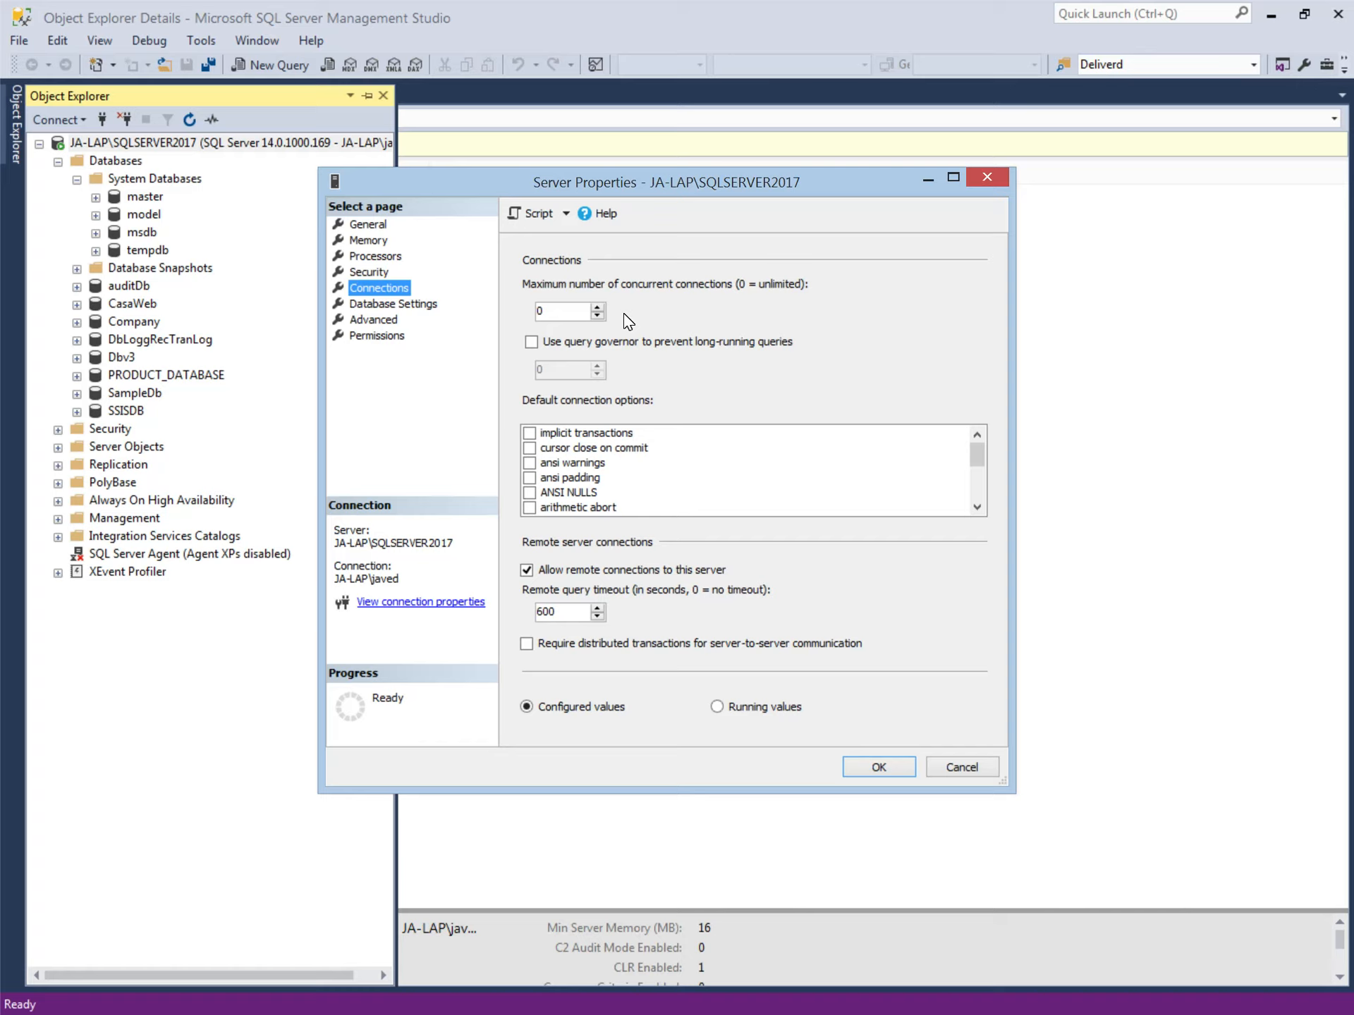
key(BackSpace)
key(Tab)
drag(625, 192, 612, 133)
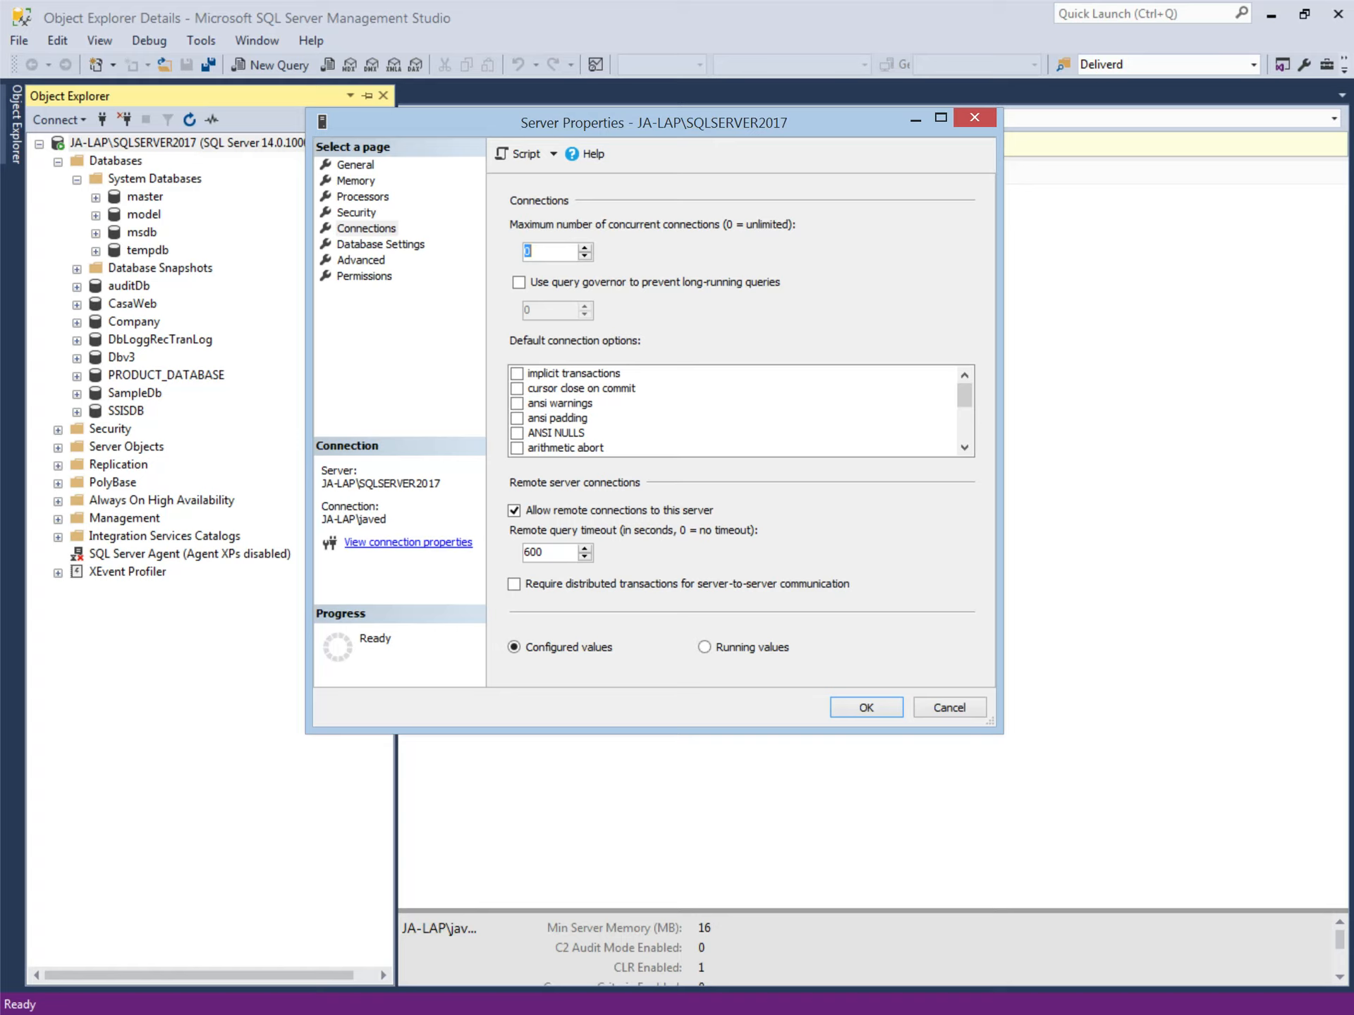
text(10)
click(735, 649)
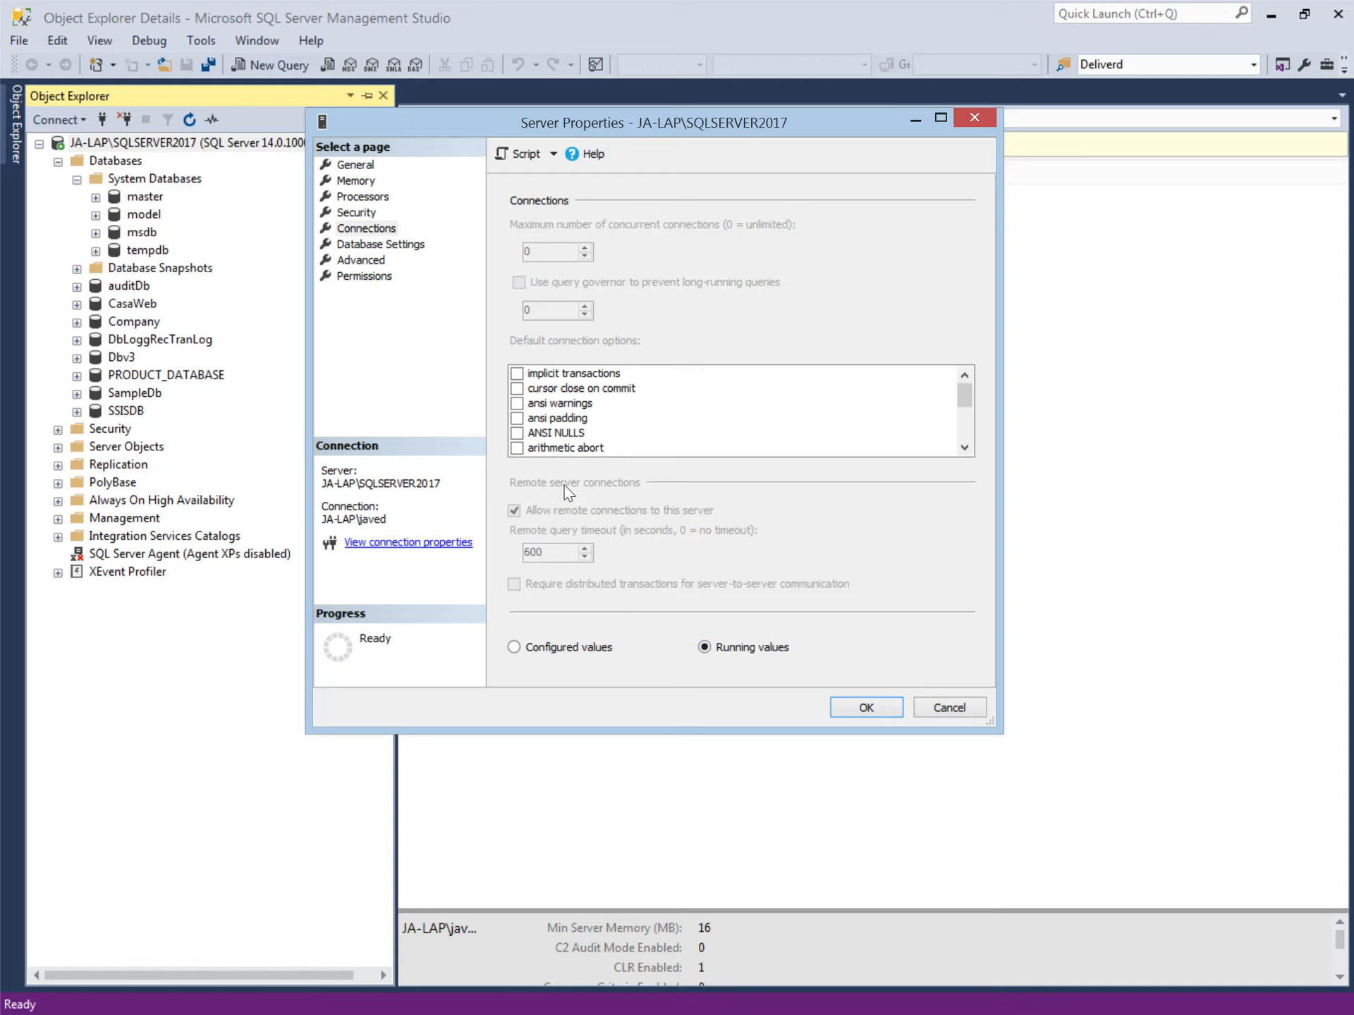
click(573, 644)
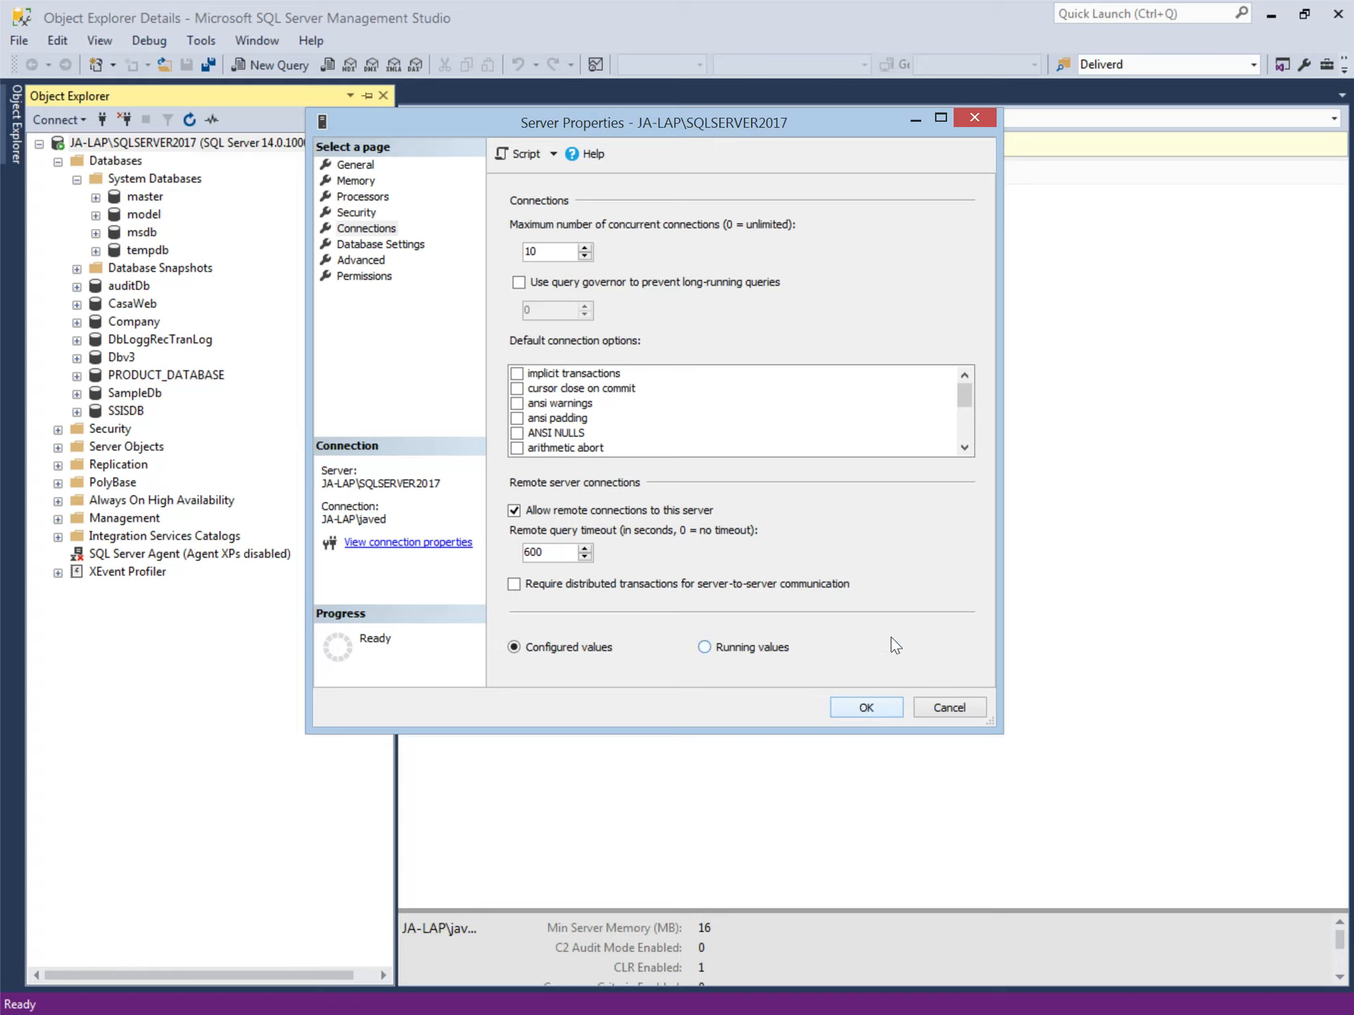
click(866, 707)
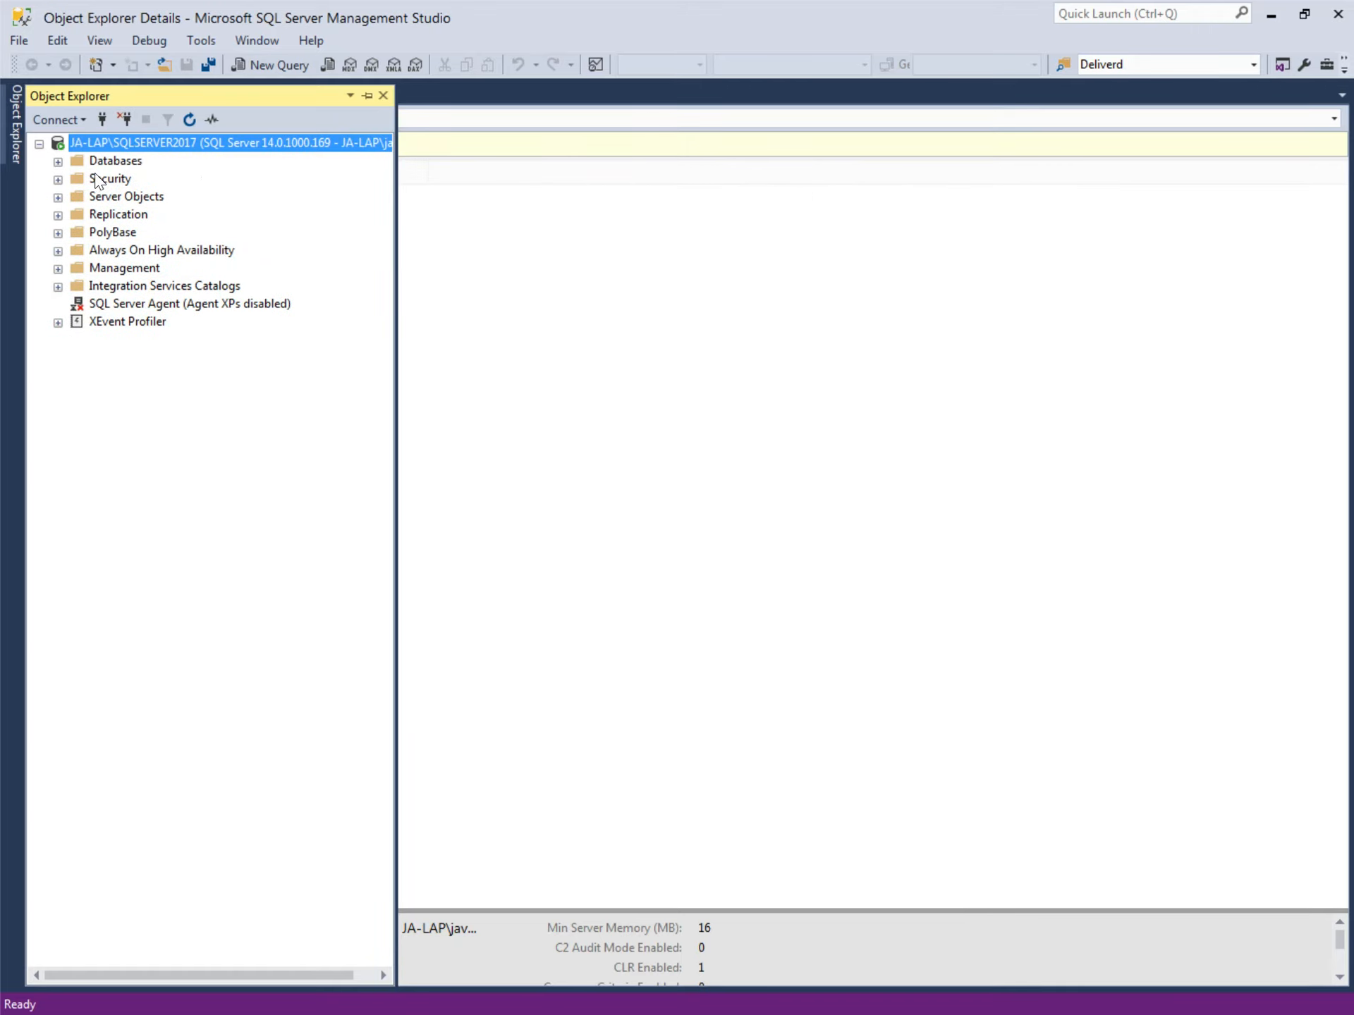
Step: Restart the SQLSERVER2017 instance and confirm the service restart
right_click(108, 143)
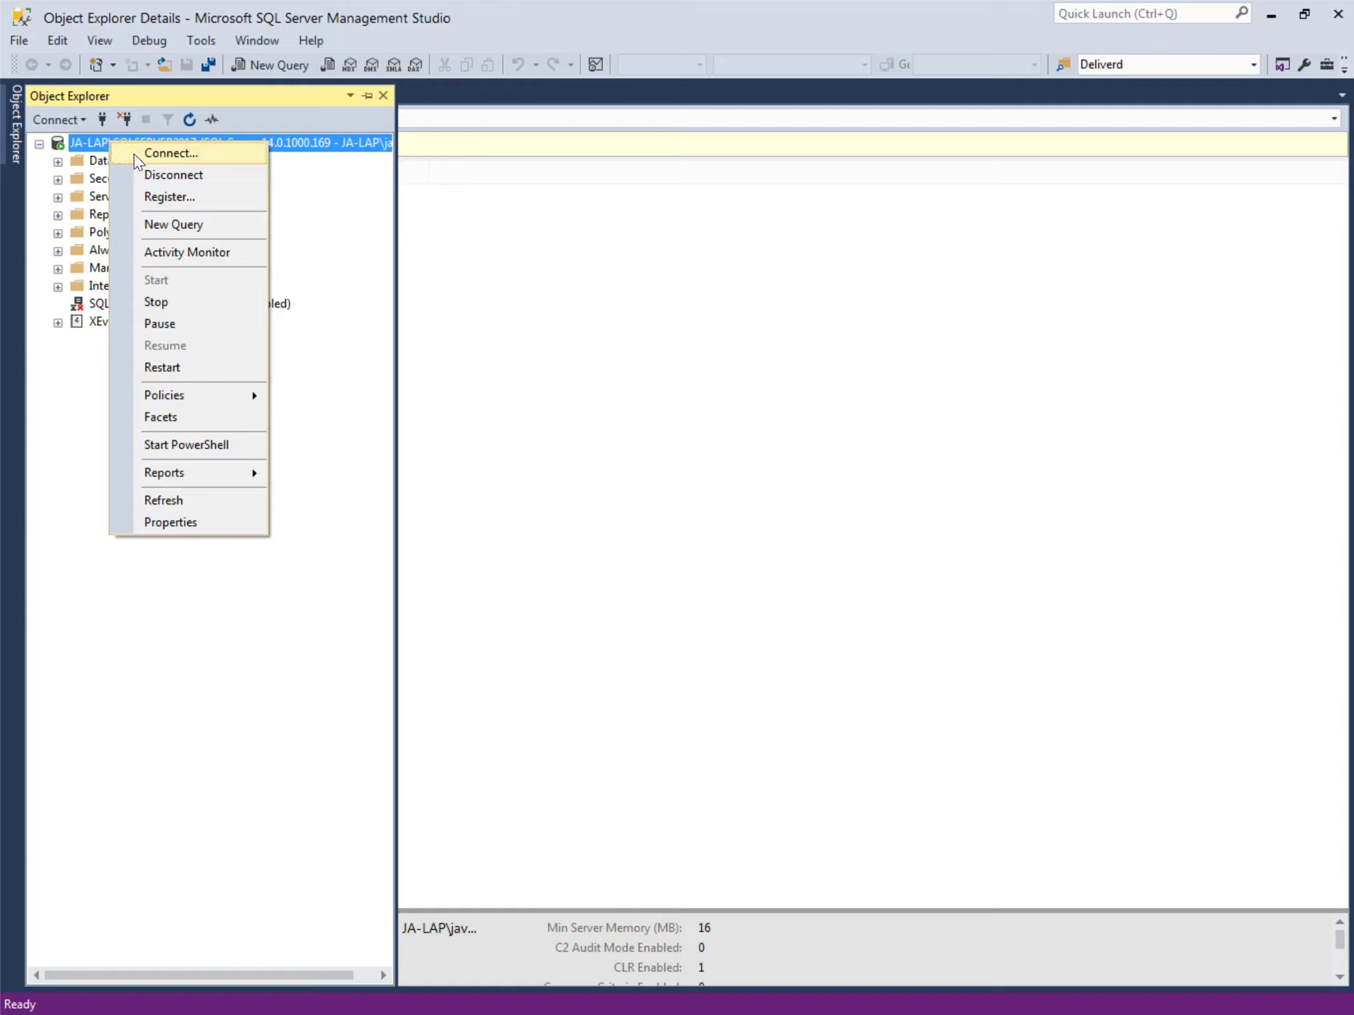
click(173, 367)
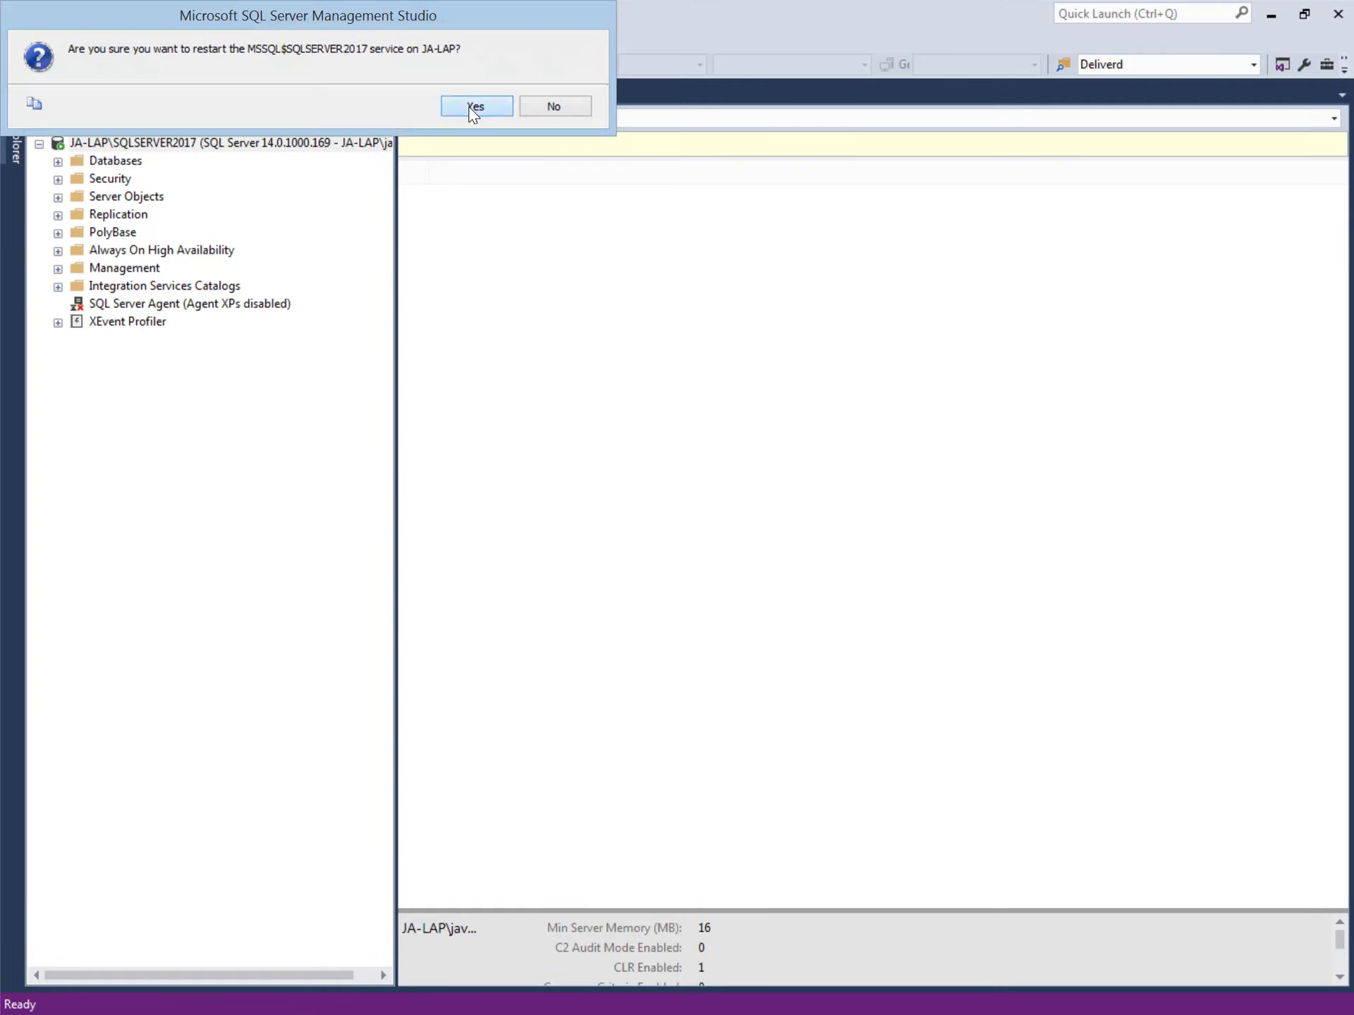
click(476, 107)
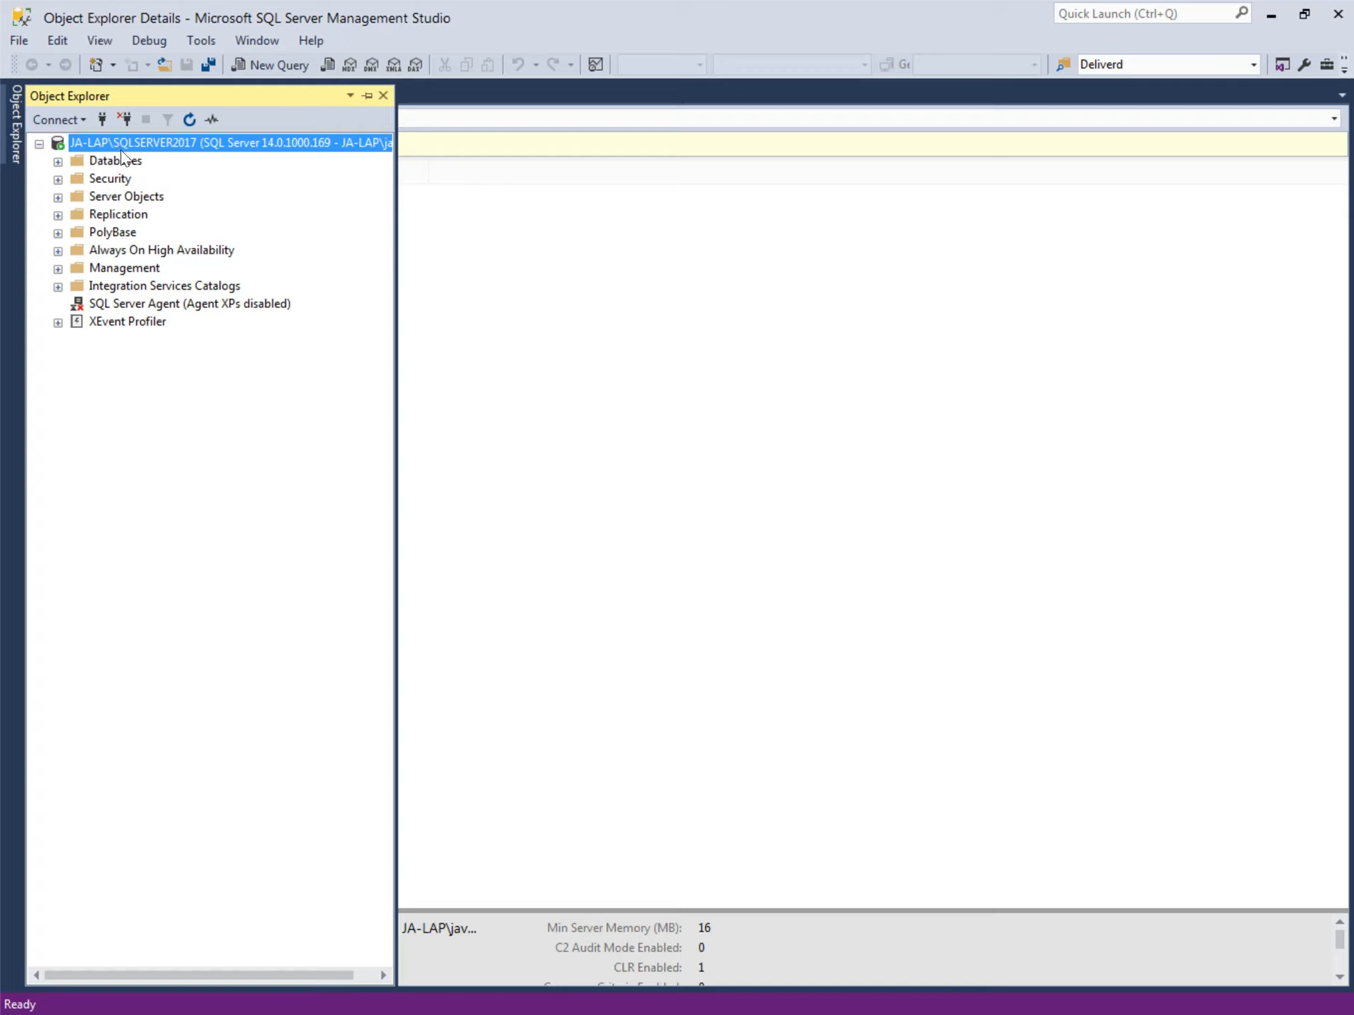
Step: Open a connected query window and try to open a second one, cancelling its server connection
click(260, 67)
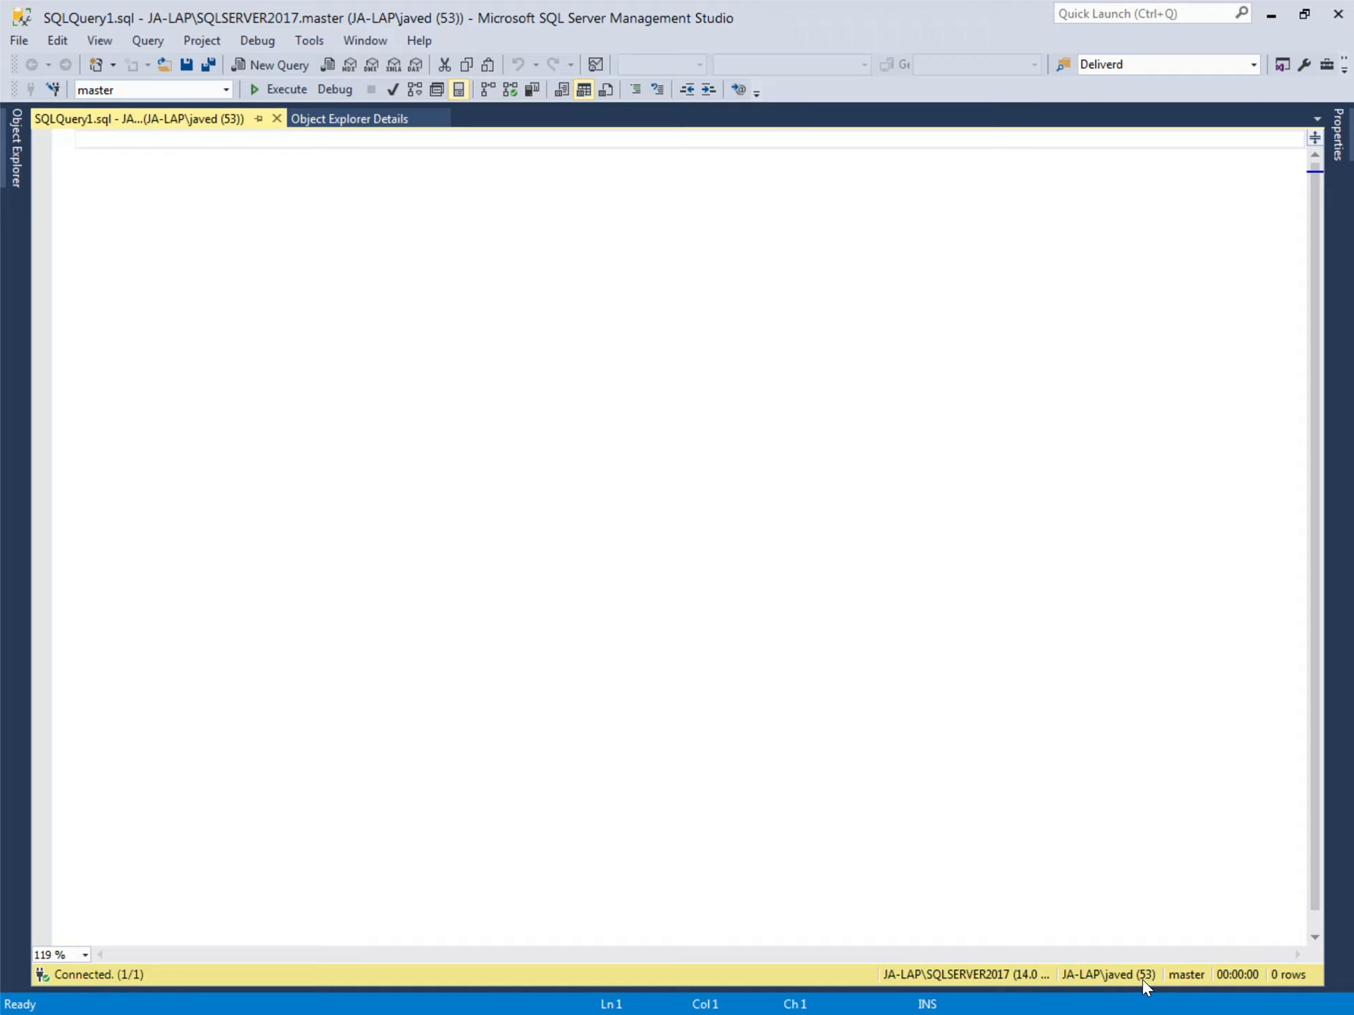
click(260, 384)
key(ctrl+n)
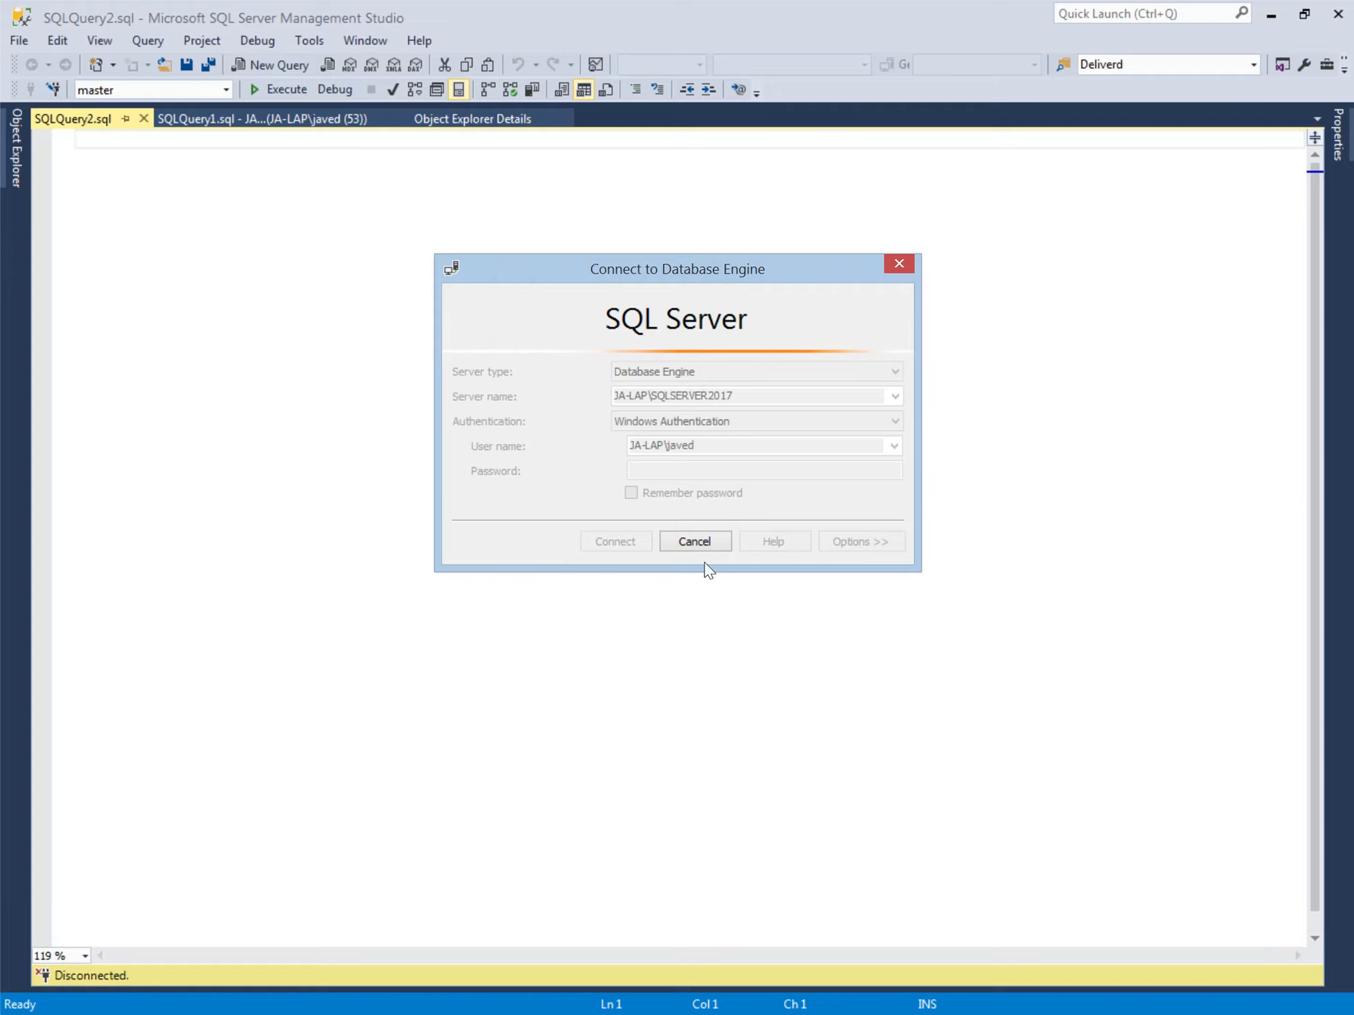
click(704, 537)
click(705, 544)
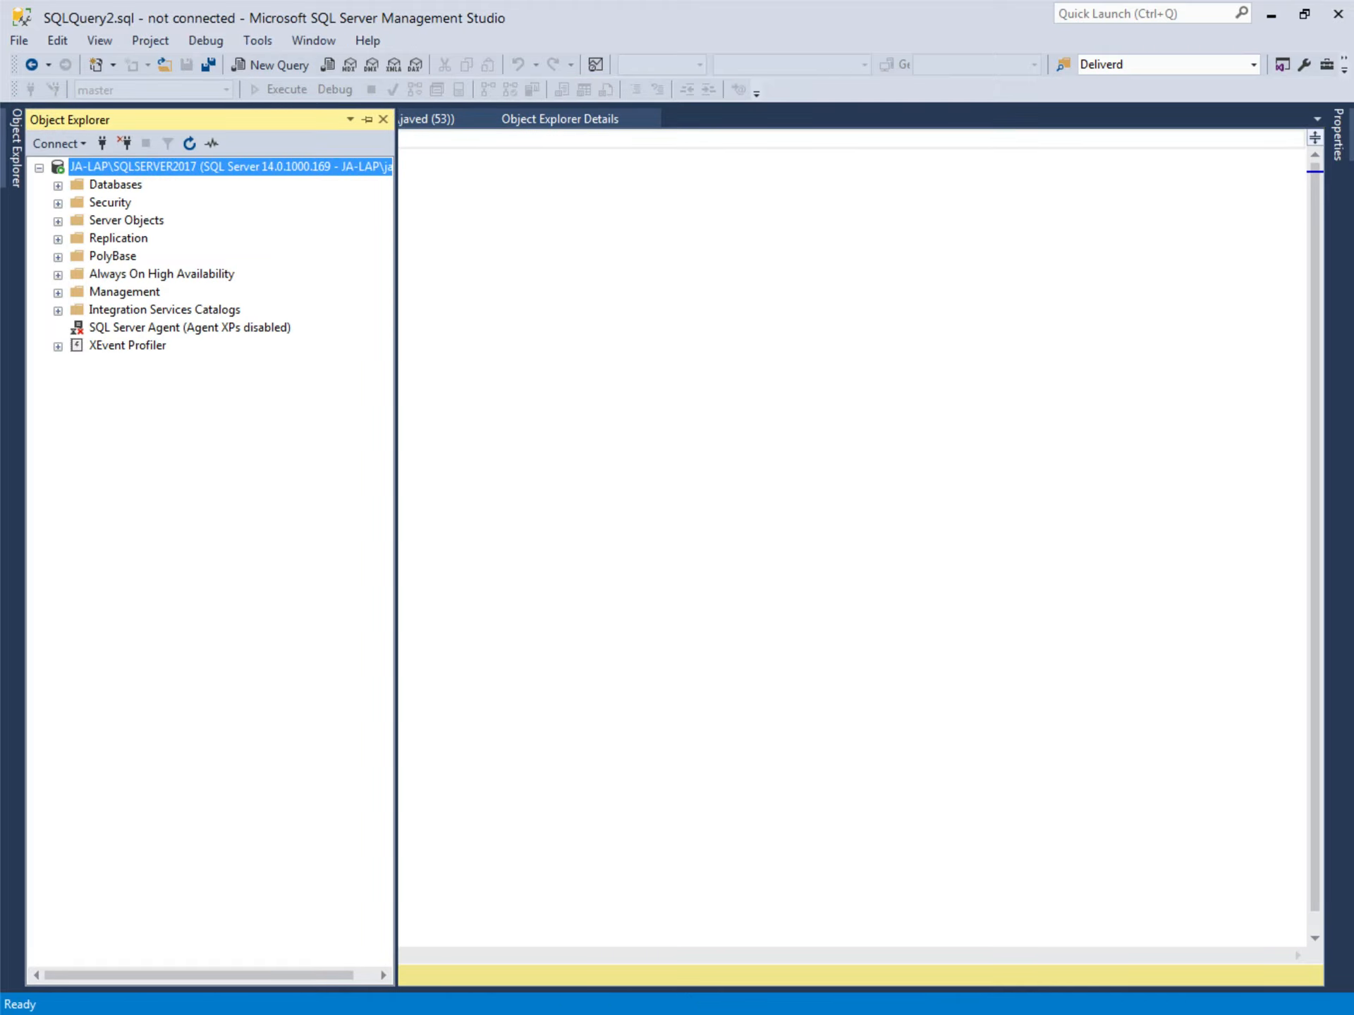
Step: Enter sp_who2 in the disconnected second query window and select the text
click(323, 154)
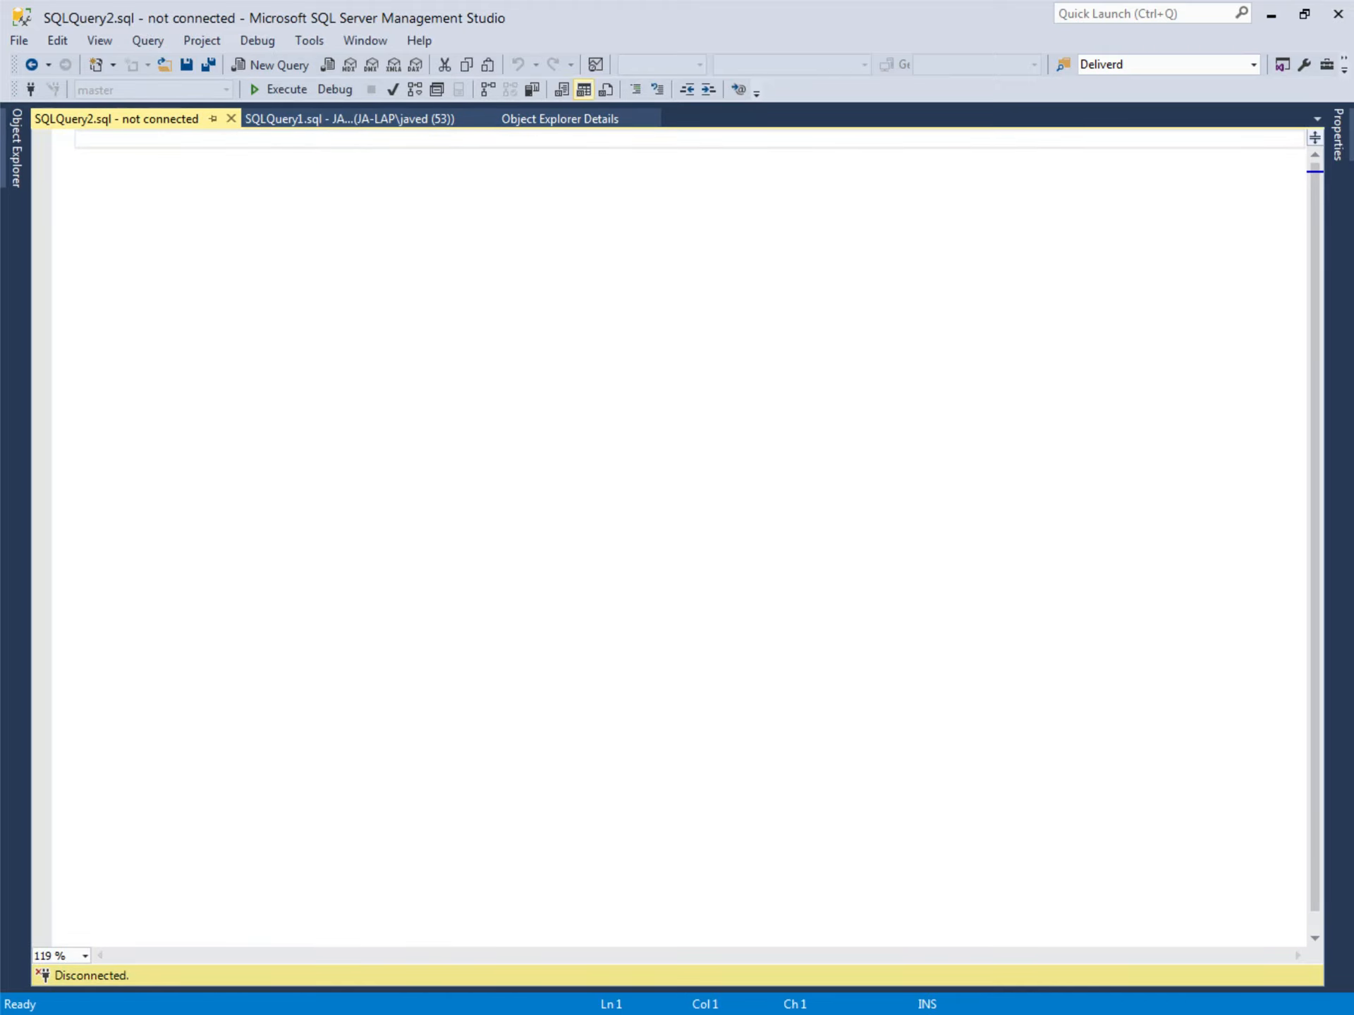
text(sp_)
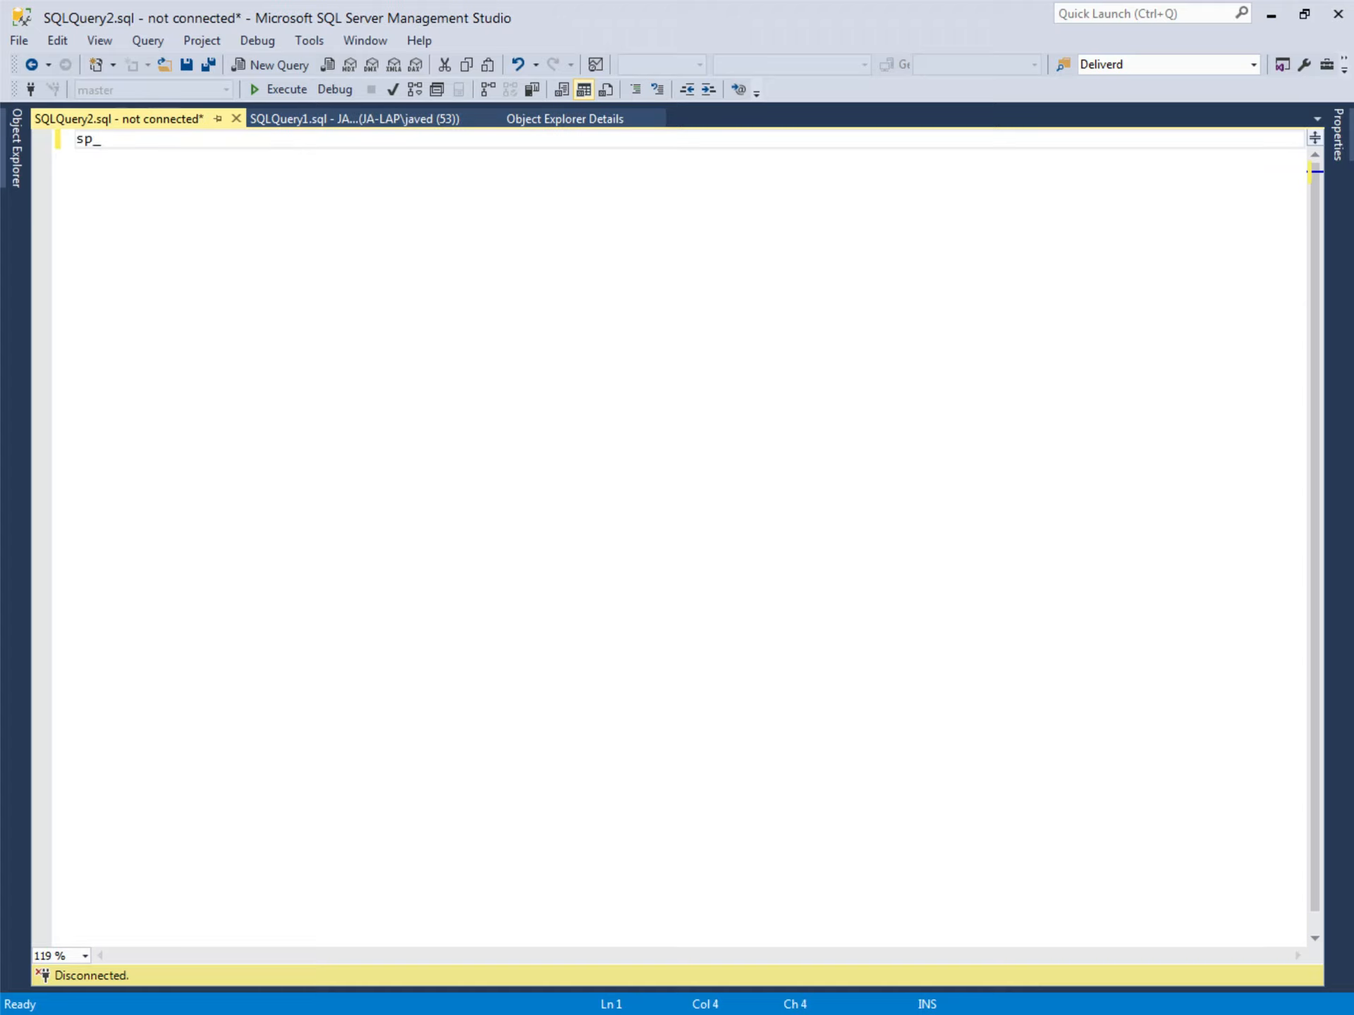
text(who2)
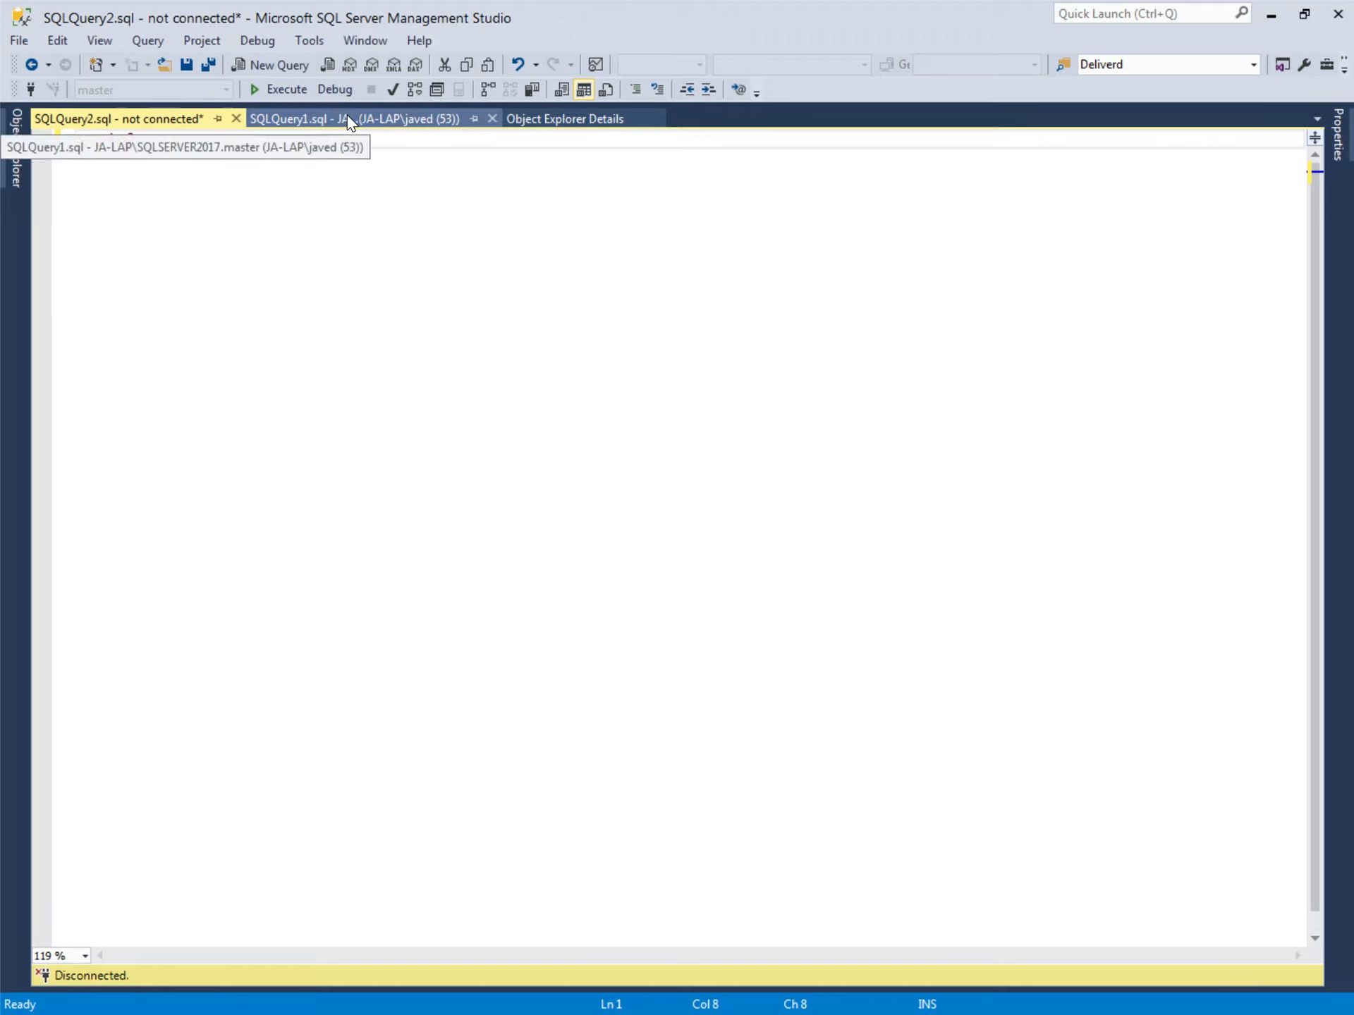
key(shift+Home)
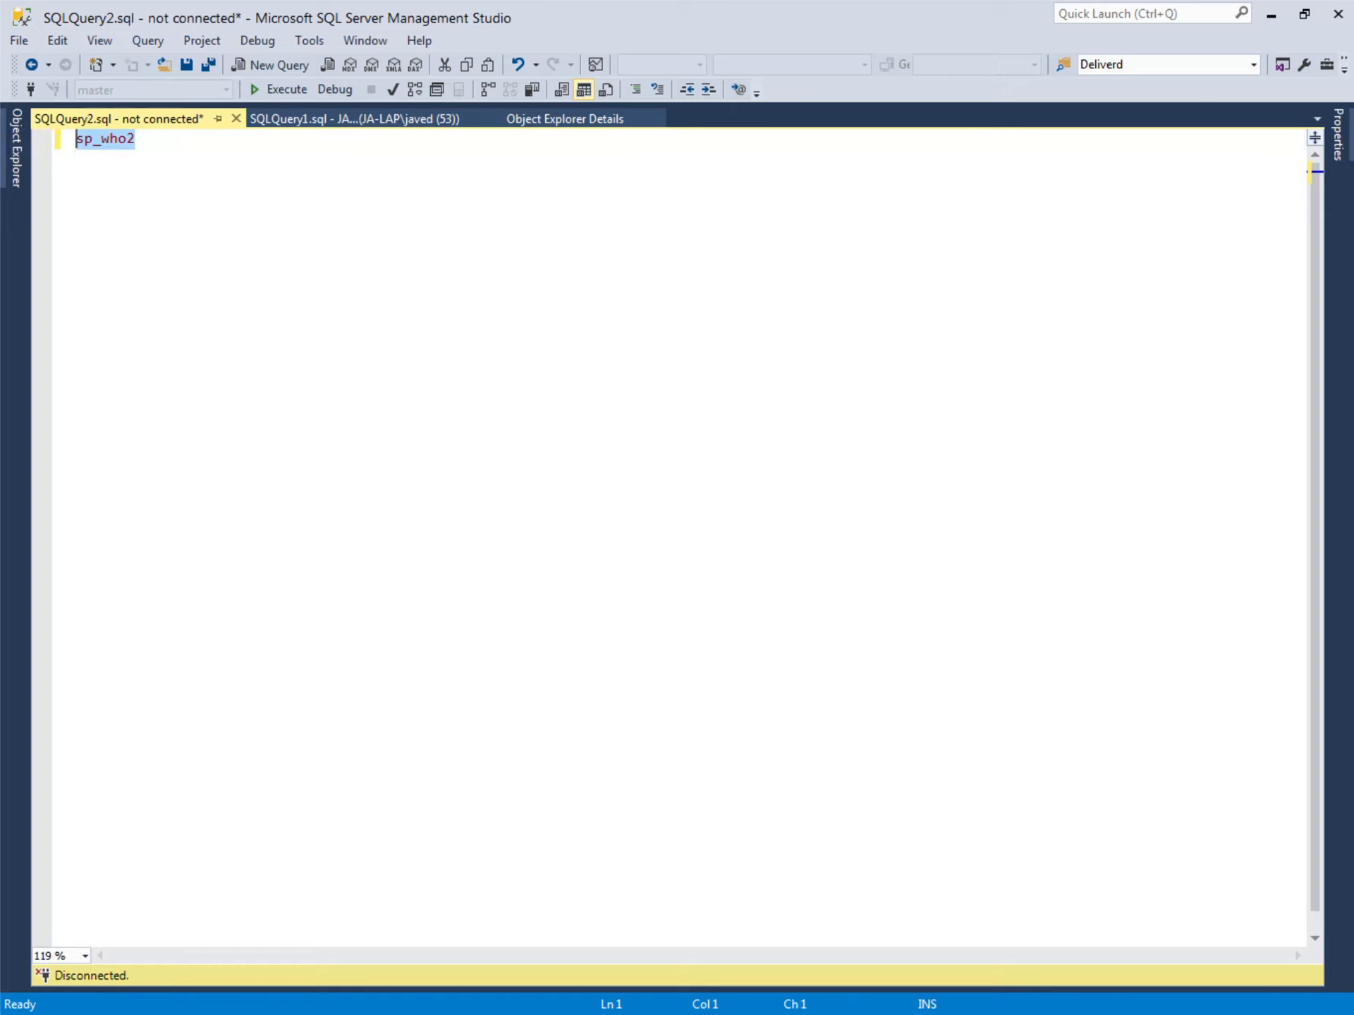
Step: Enter sp_who2 in the connected first query window and execute it
click(328, 124)
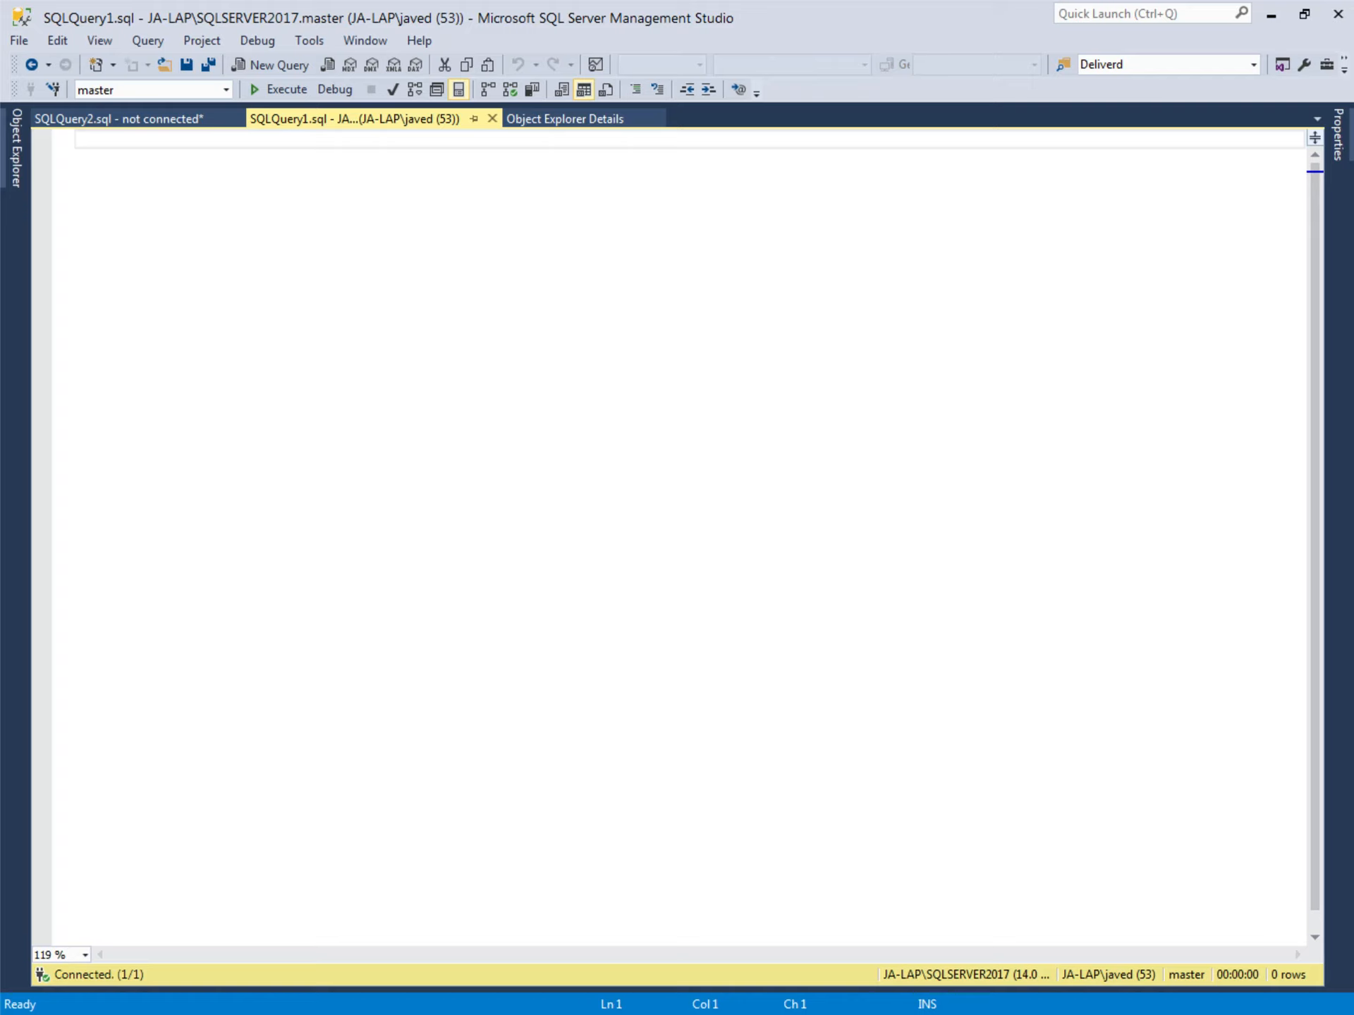
text(sp)
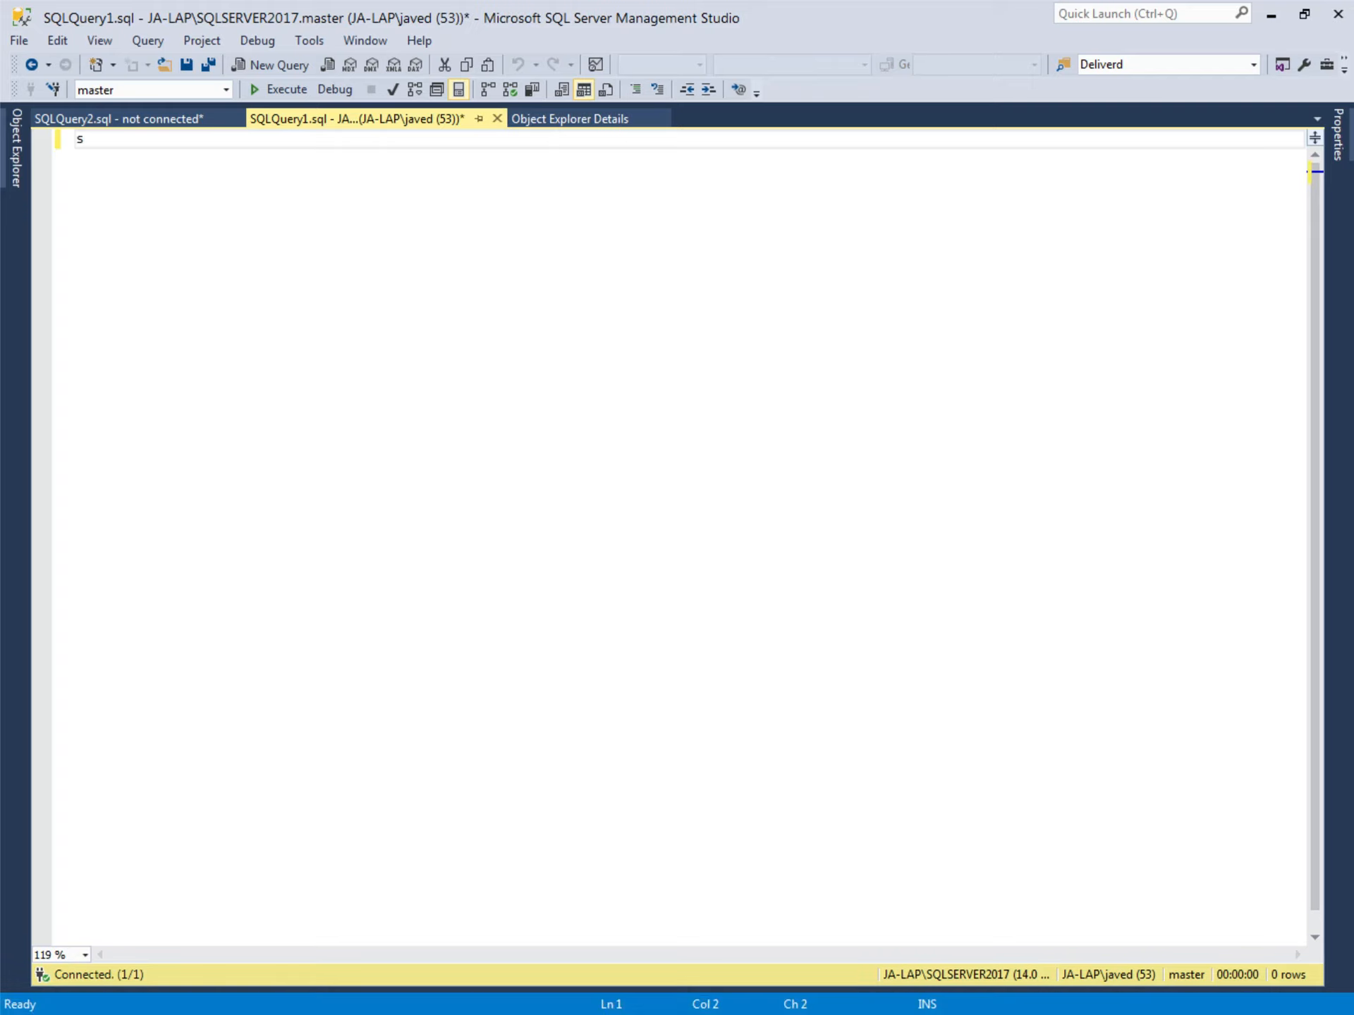
text(_who2)
click(279, 90)
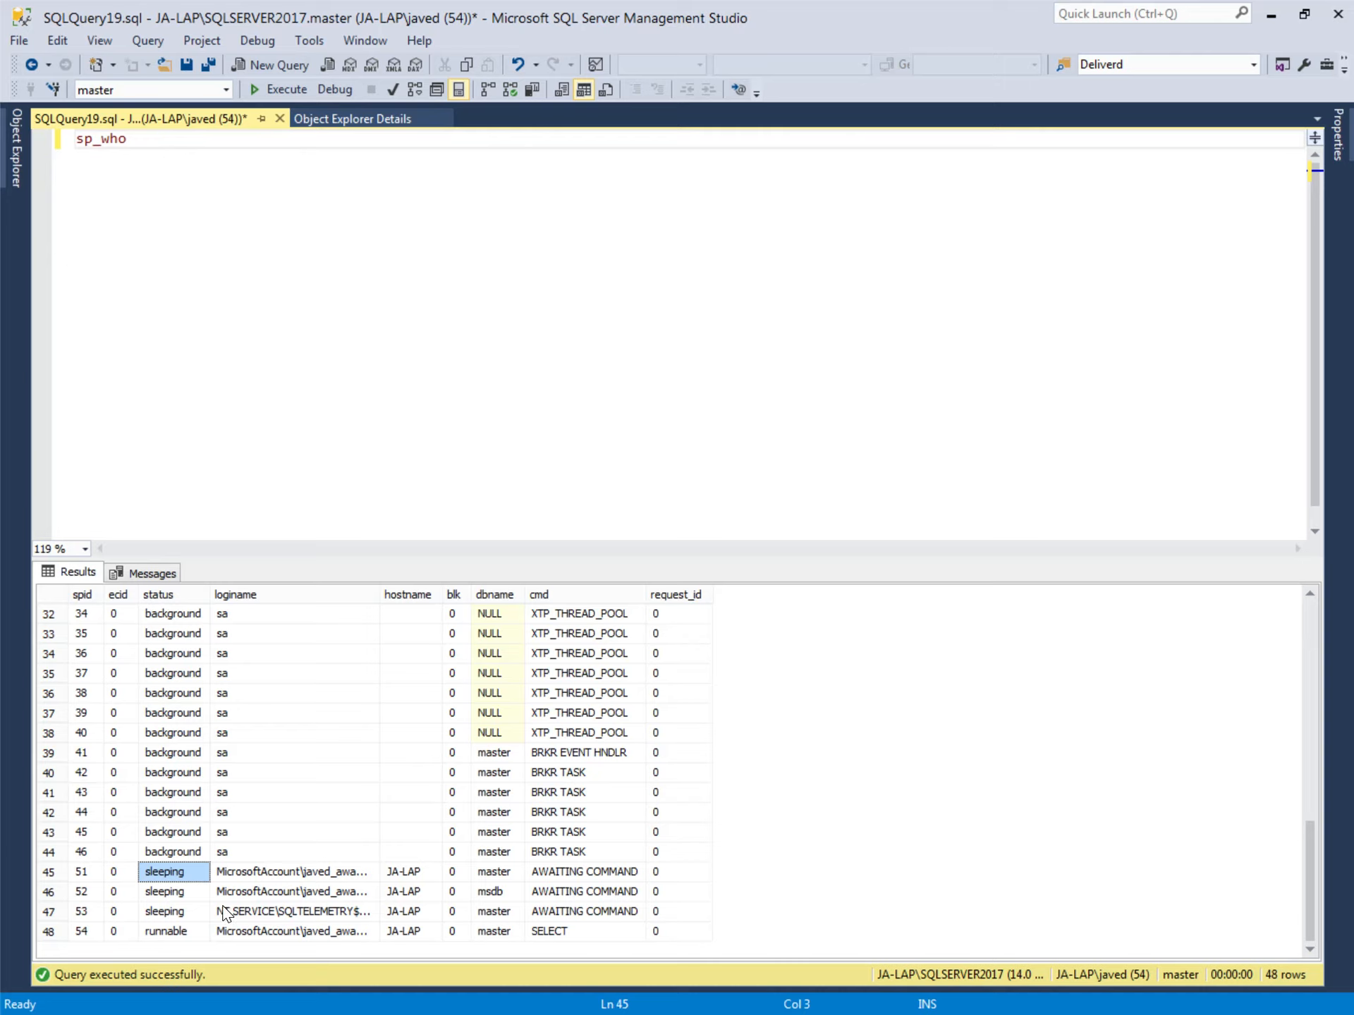
Step: Examine the host names of sessions 51 to 54 in the query results
scroll(170, 832, up, 4)
scroll(178, 806, down, 4)
click(414, 874)
click(413, 896)
click(407, 913)
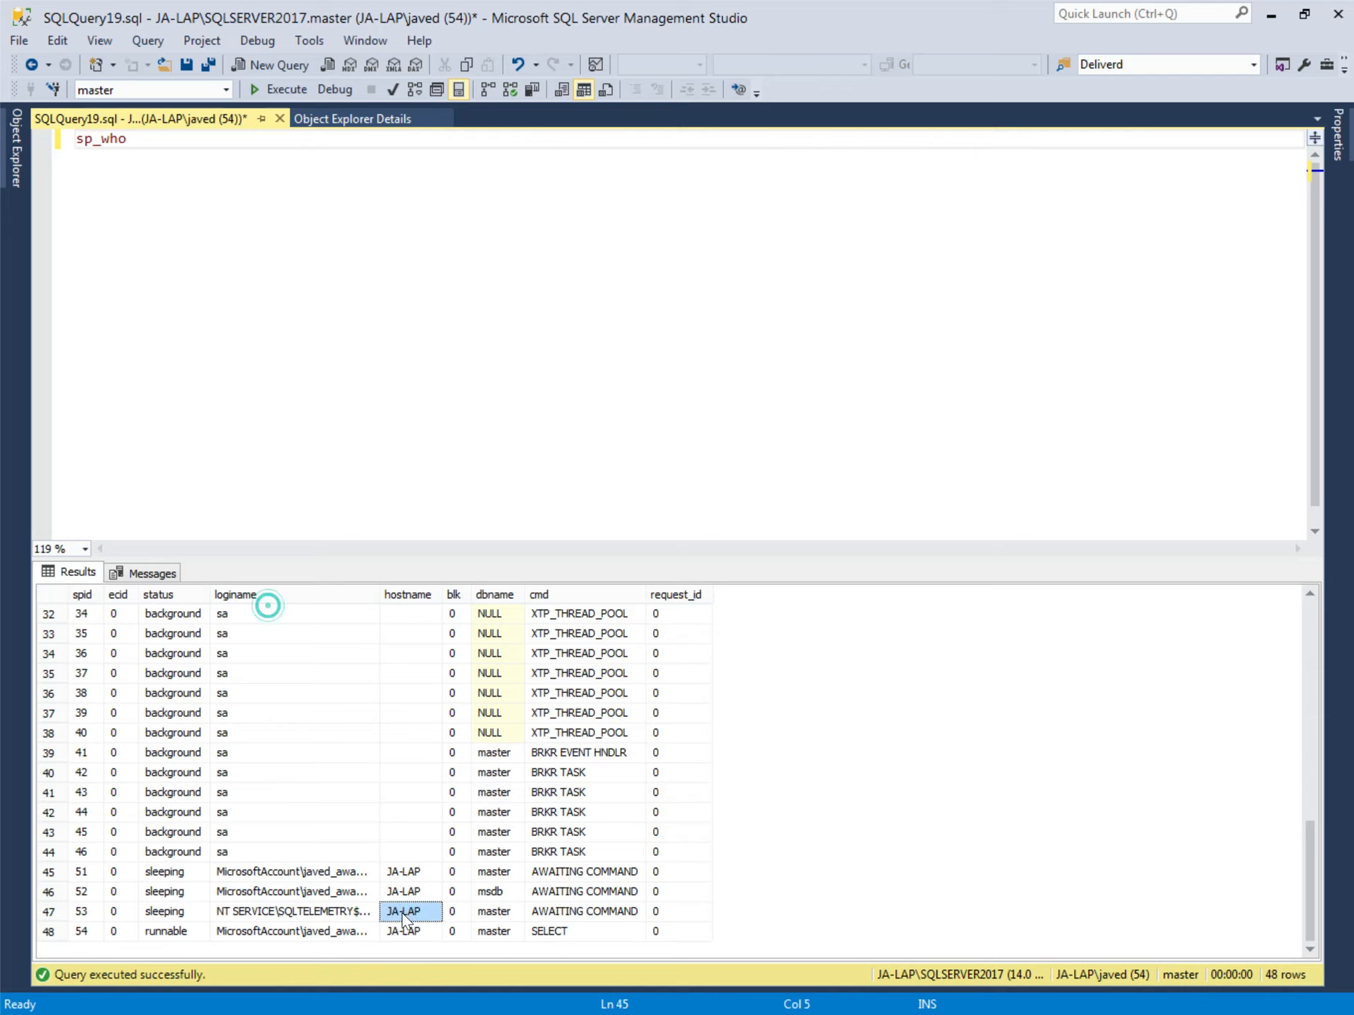
click(406, 932)
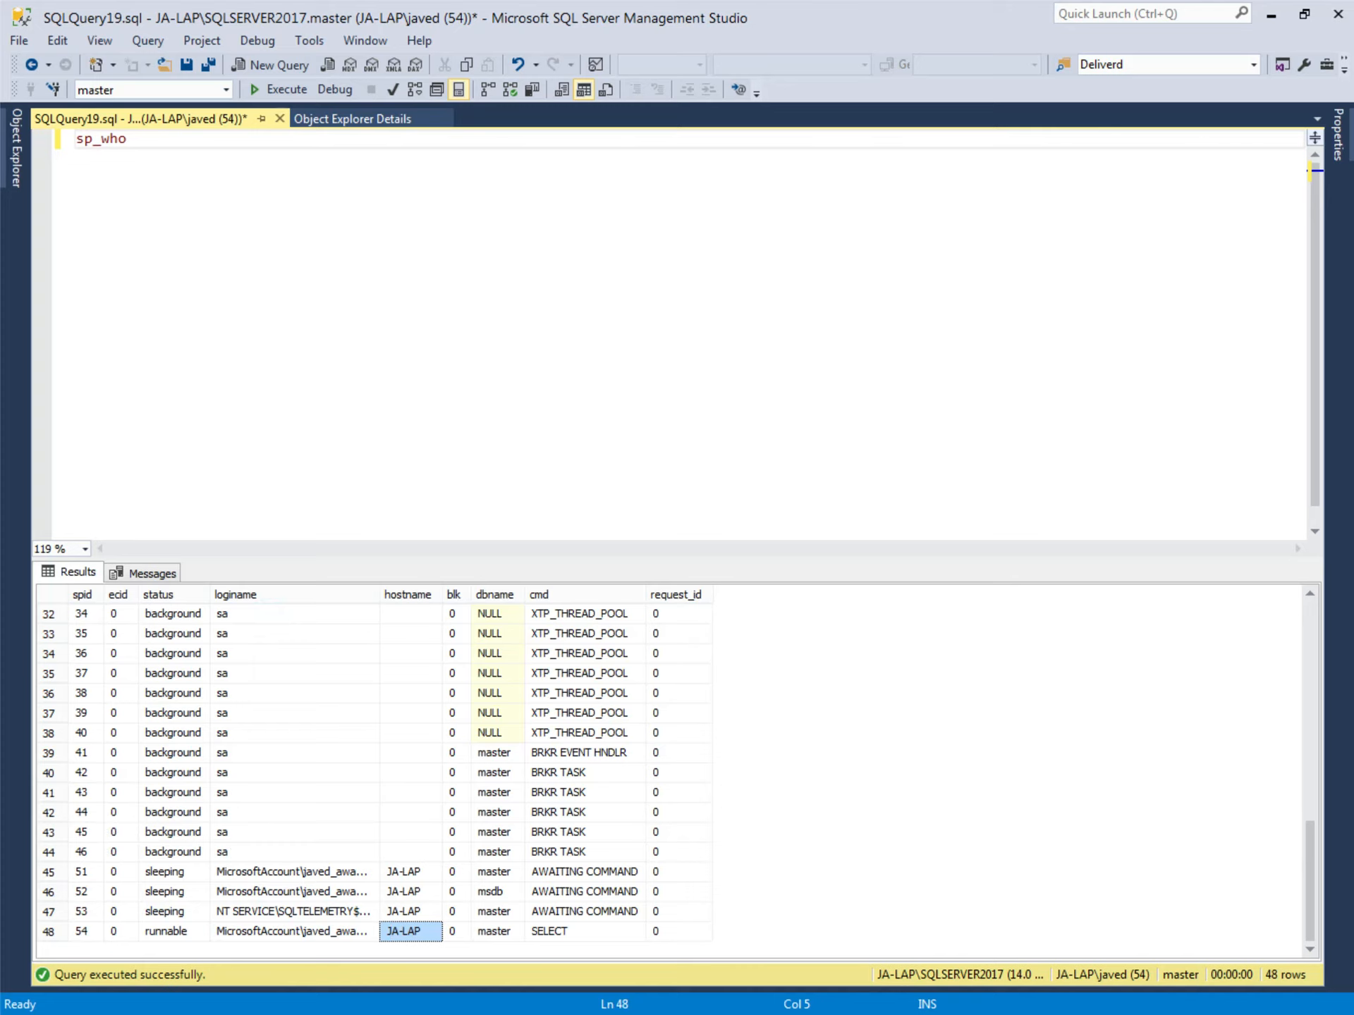
Step: Open a second connected query window and try to open a third, cancelling its server connection
click(121, 141)
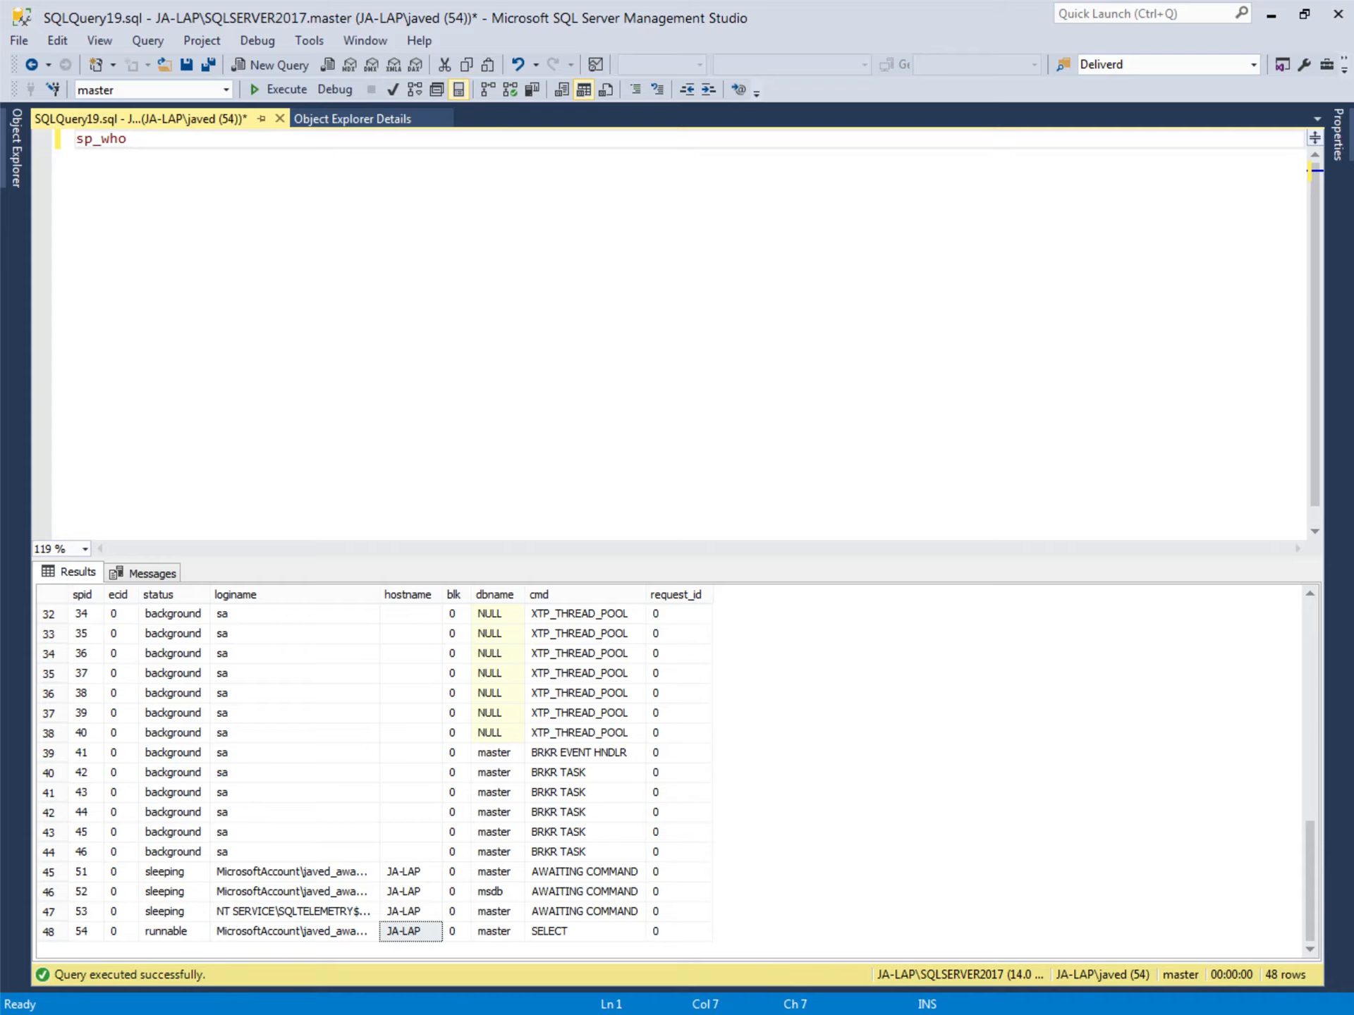
key(ctrl+n)
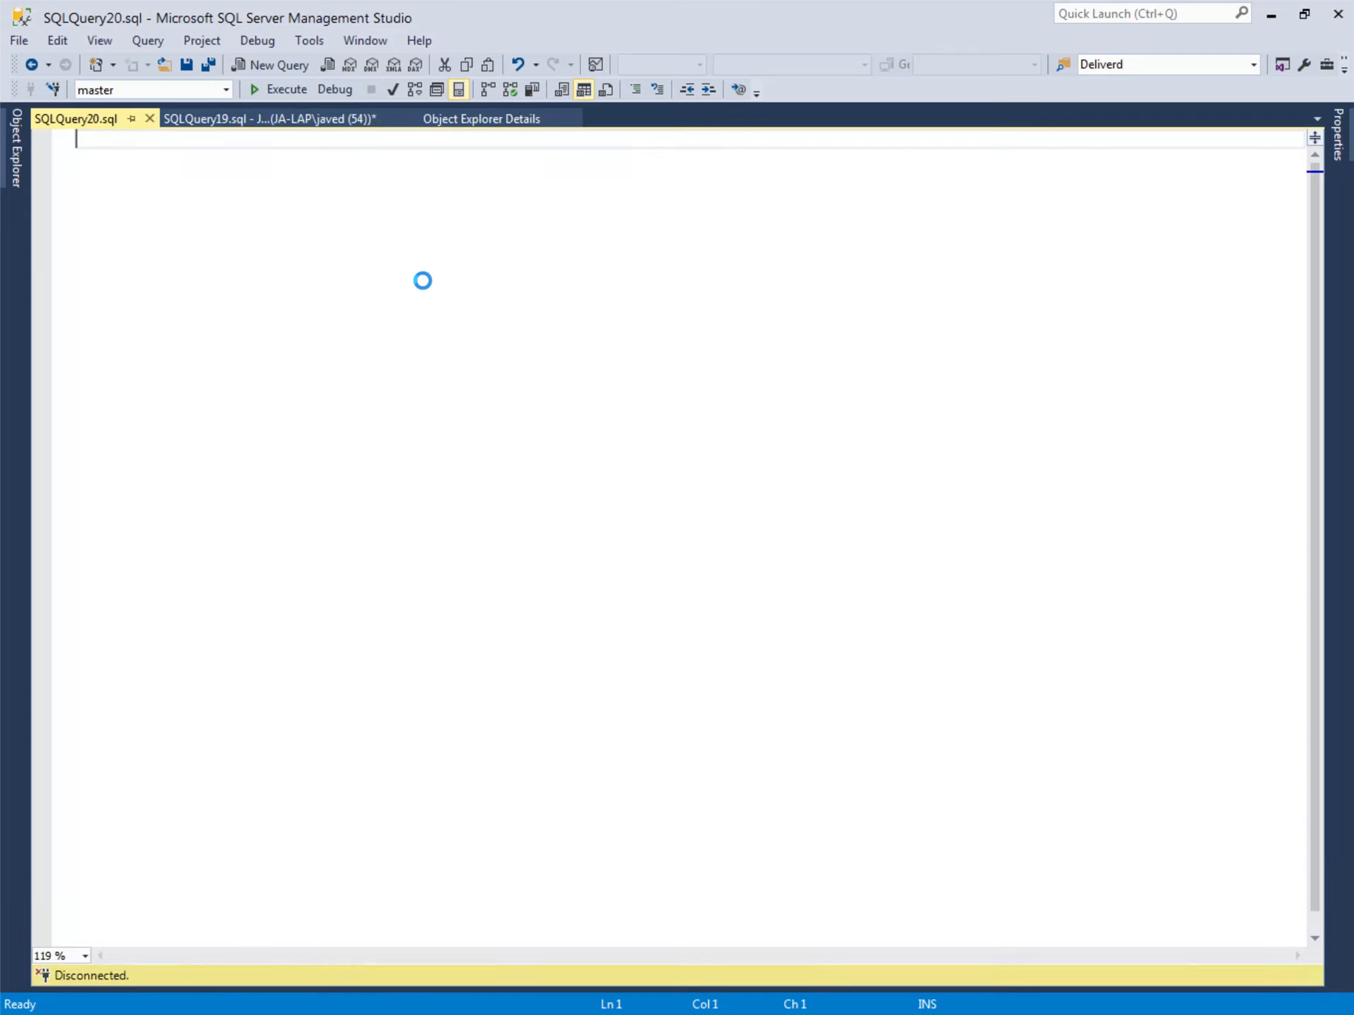
key(ctrl+n)
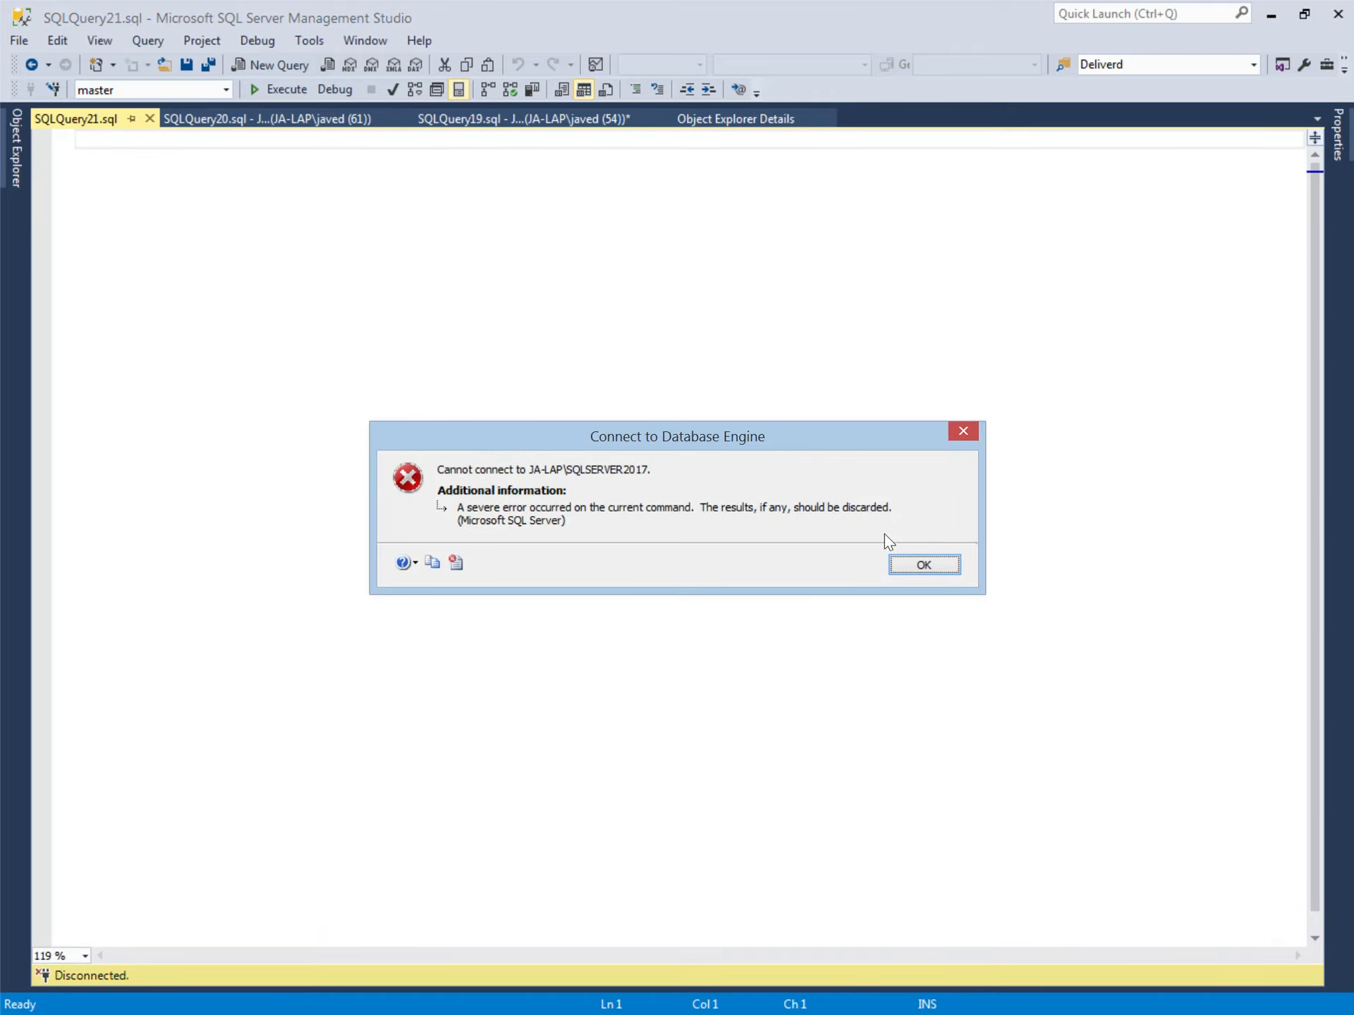
click(906, 568)
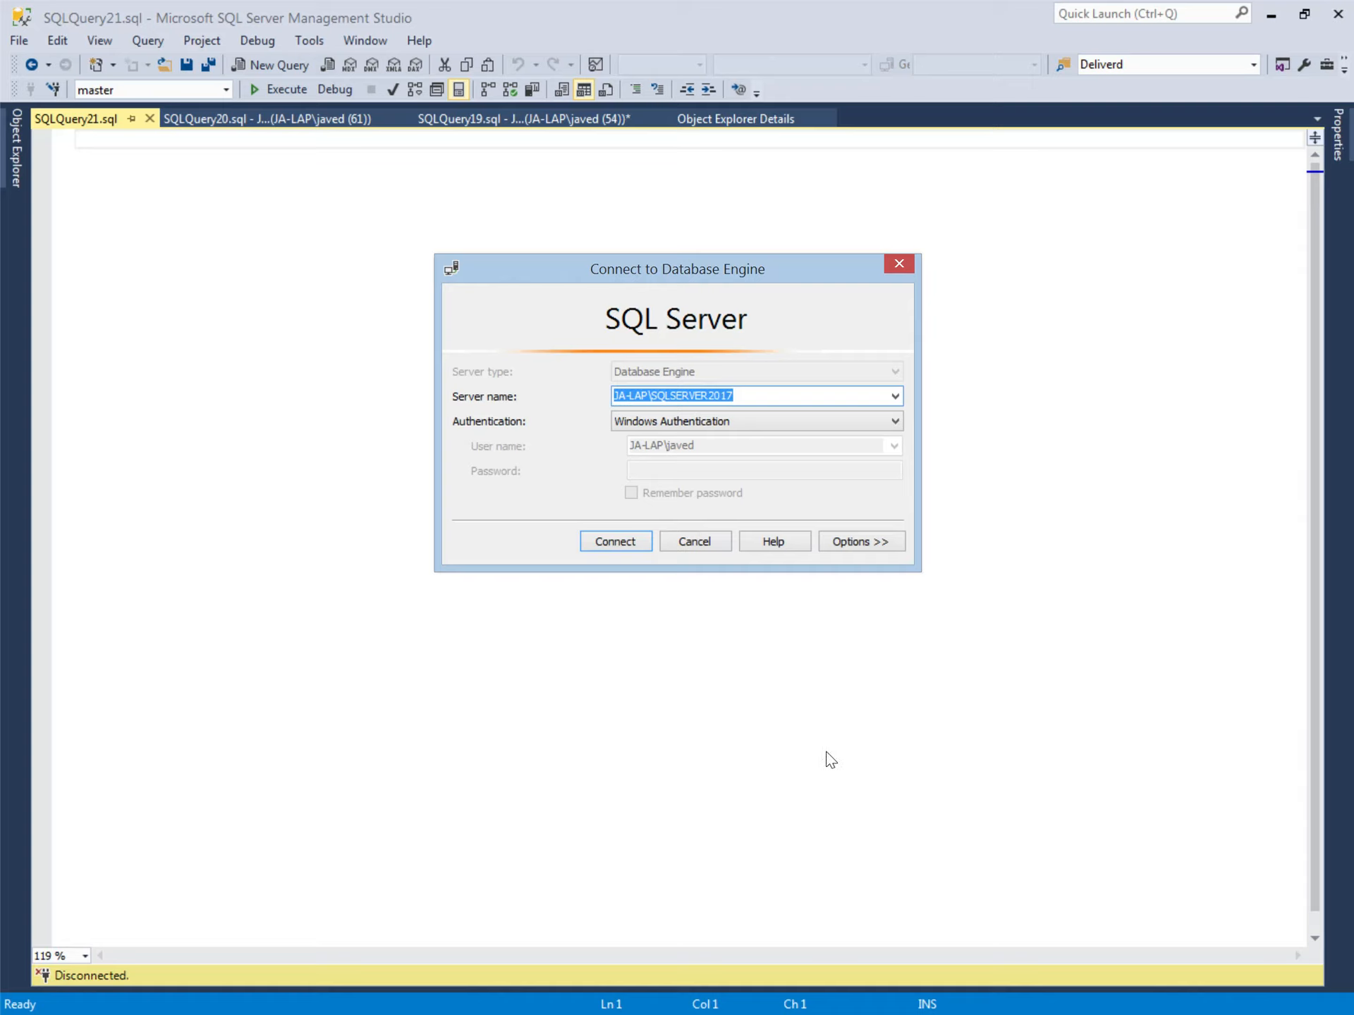
click(462, 353)
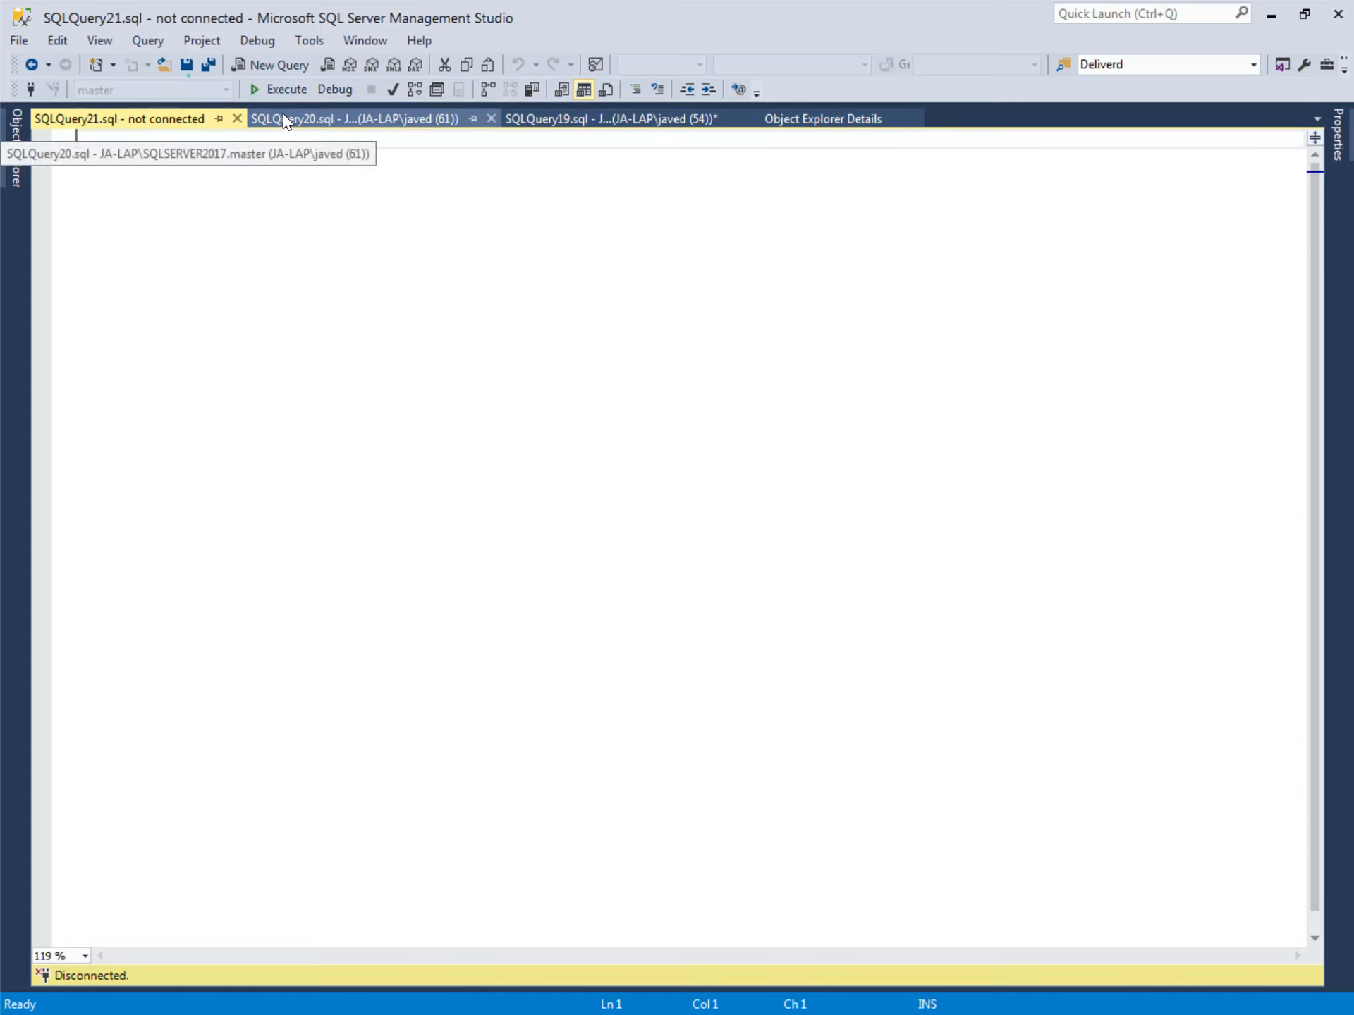
Step: Return to the first query window and execute its sp_who query again
click(260, 123)
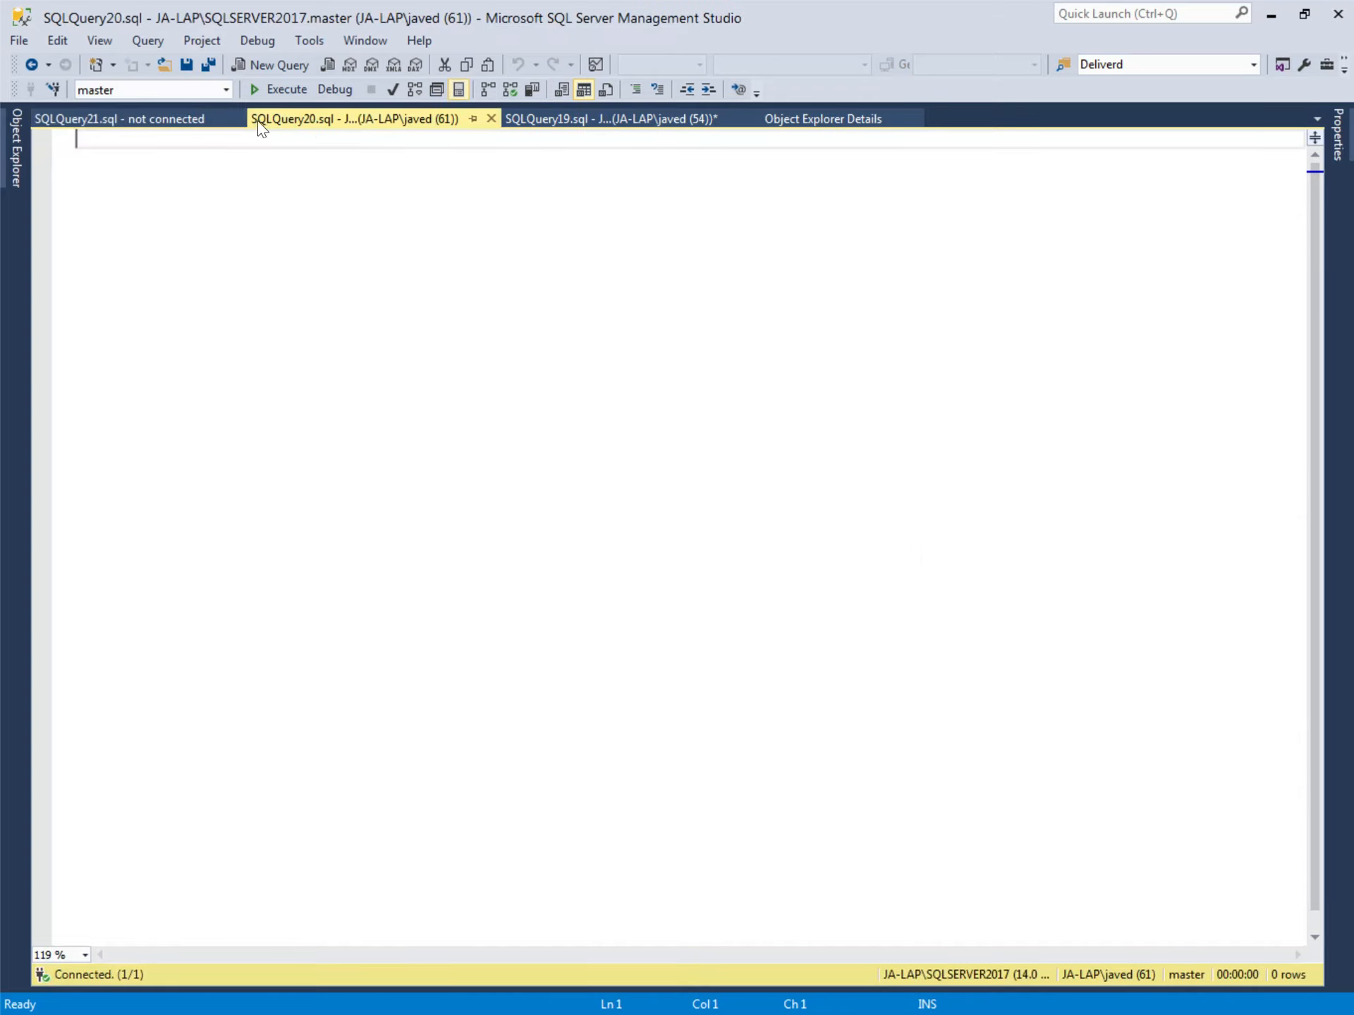
click(665, 127)
key(F5)
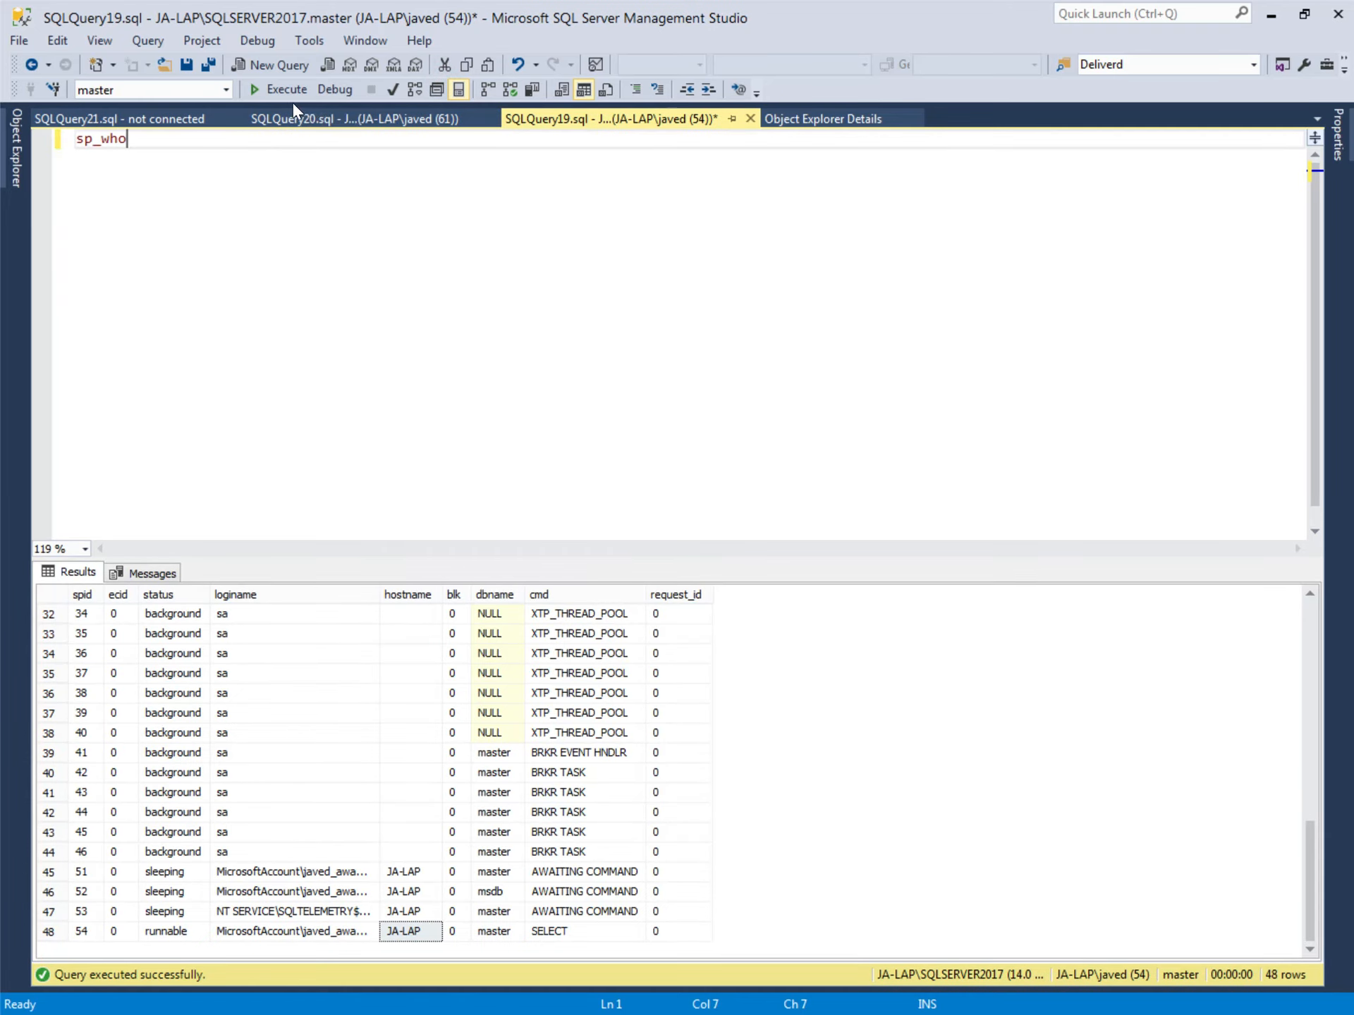
click(282, 90)
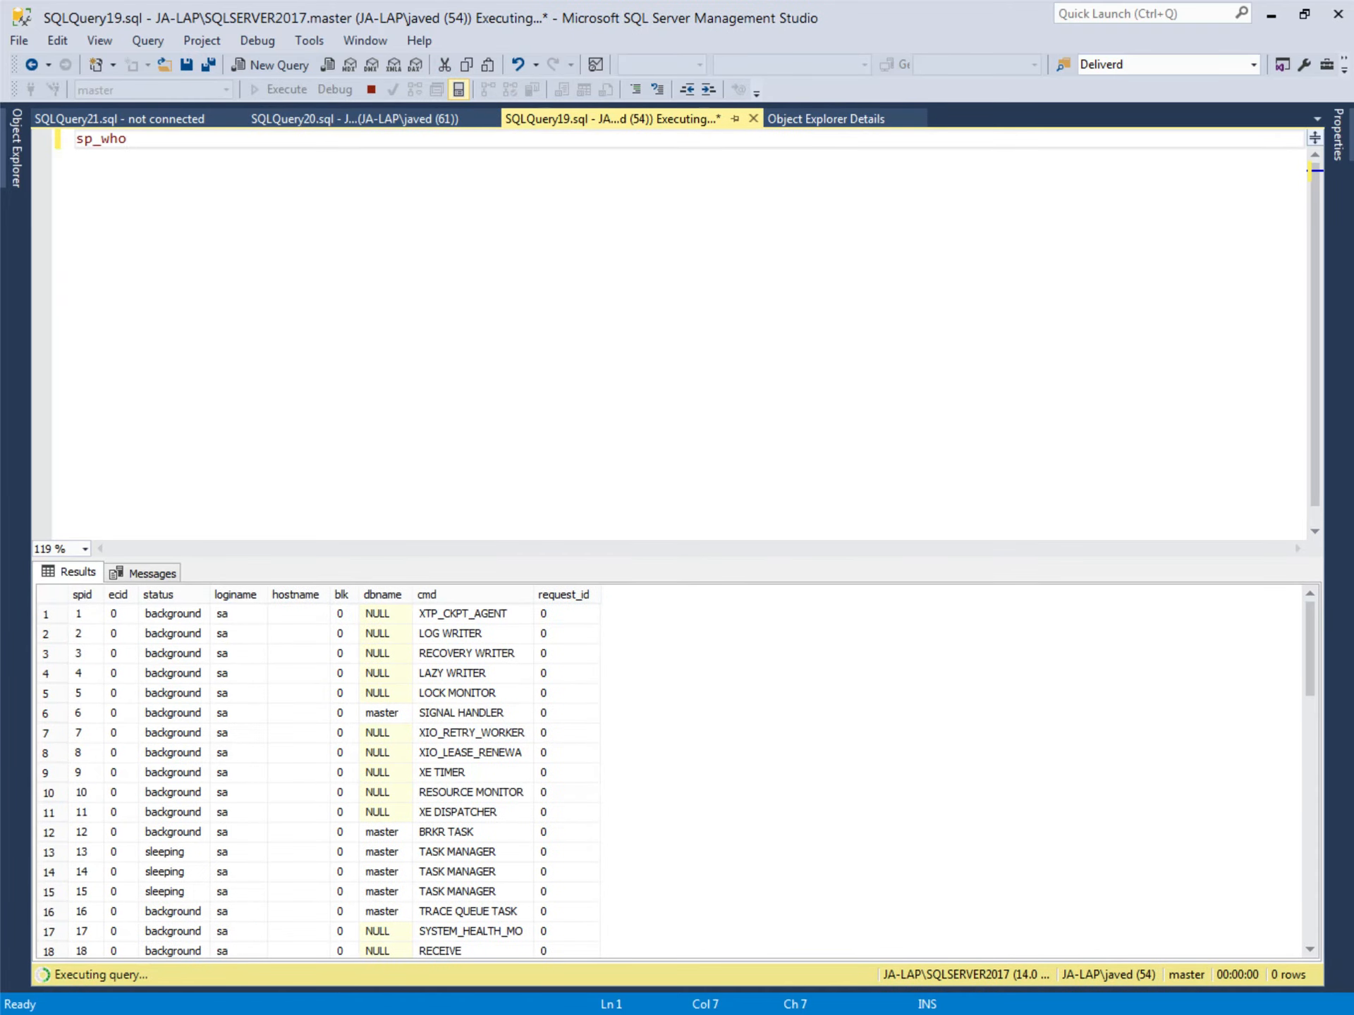
Step: Examine the status, login and host names of sessions 50 to 61 in the sp_who results
click(187, 867)
scroll(188, 868, down, 12)
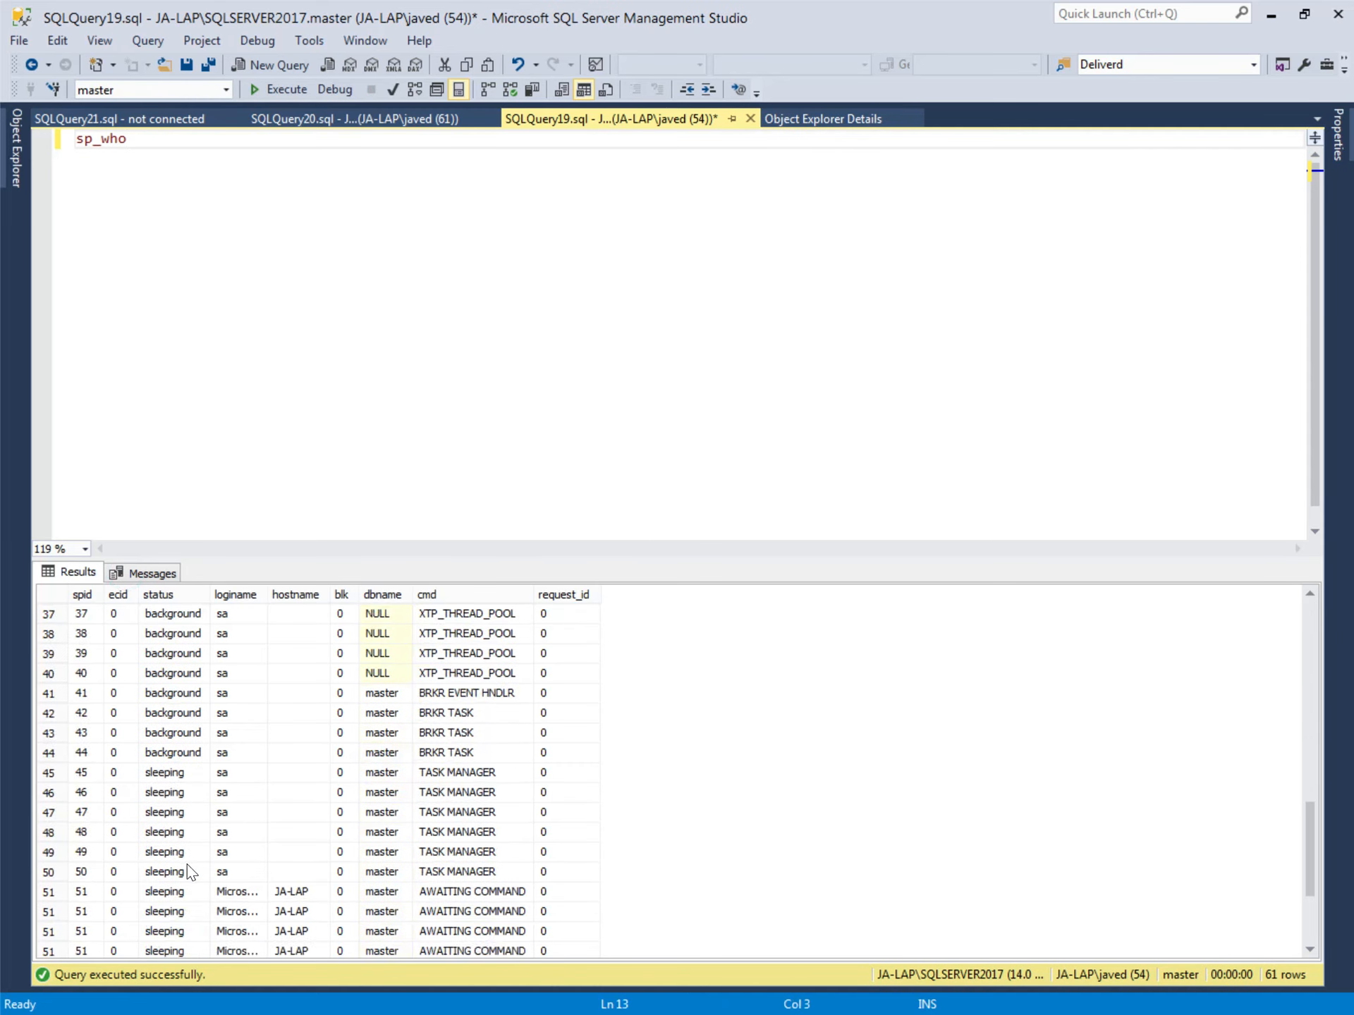
scroll(188, 868, down, 3)
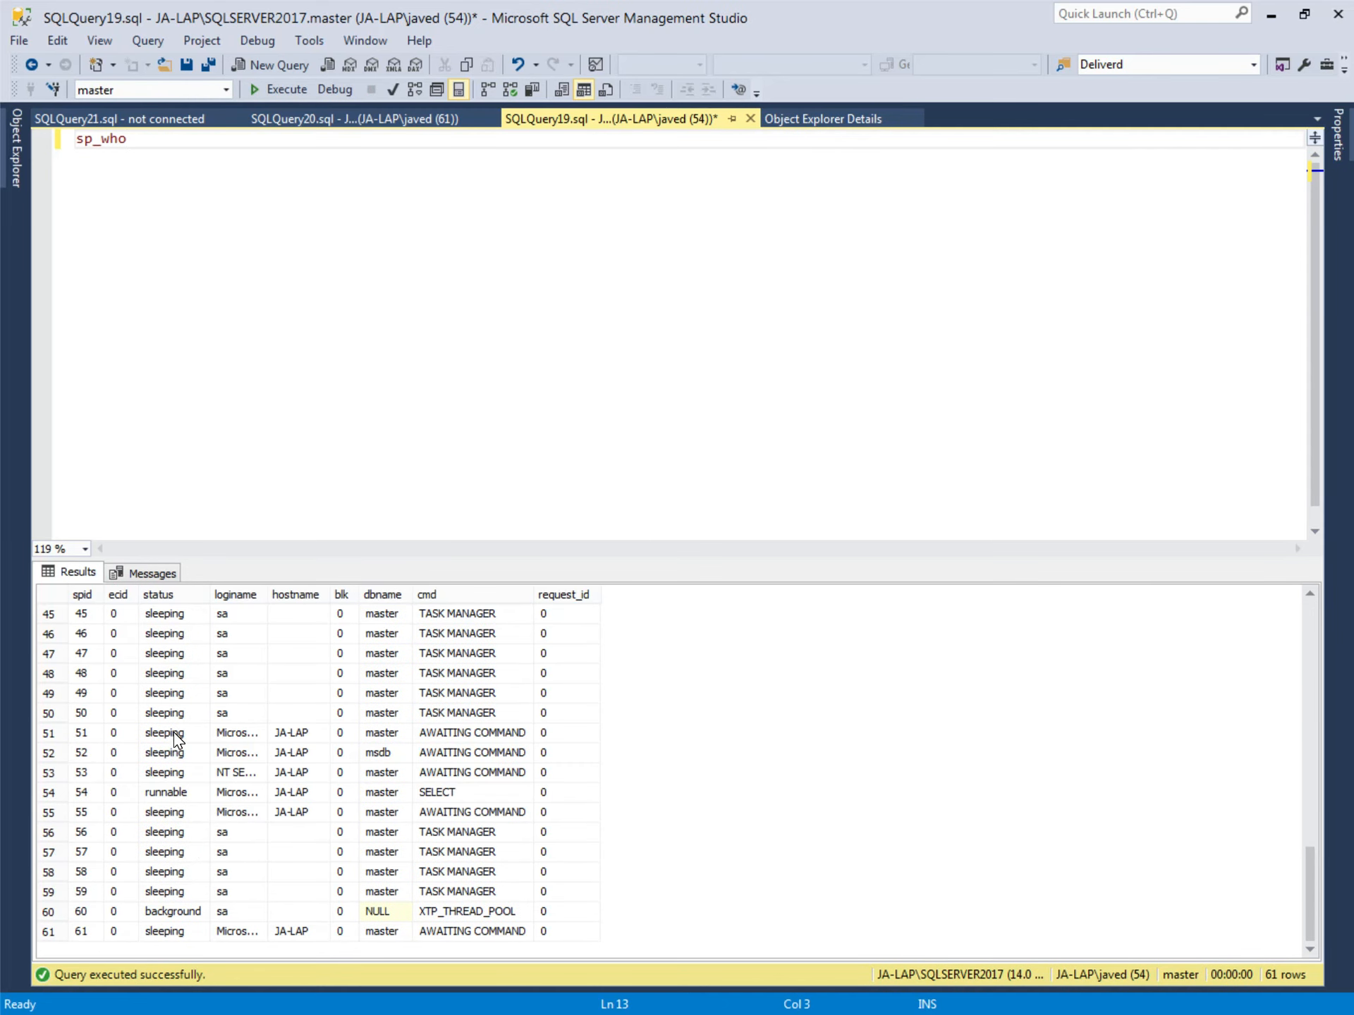
click(163, 755)
click(162, 776)
click(165, 793)
click(165, 816)
click(168, 836)
click(168, 855)
click(170, 873)
click(172, 895)
click(172, 914)
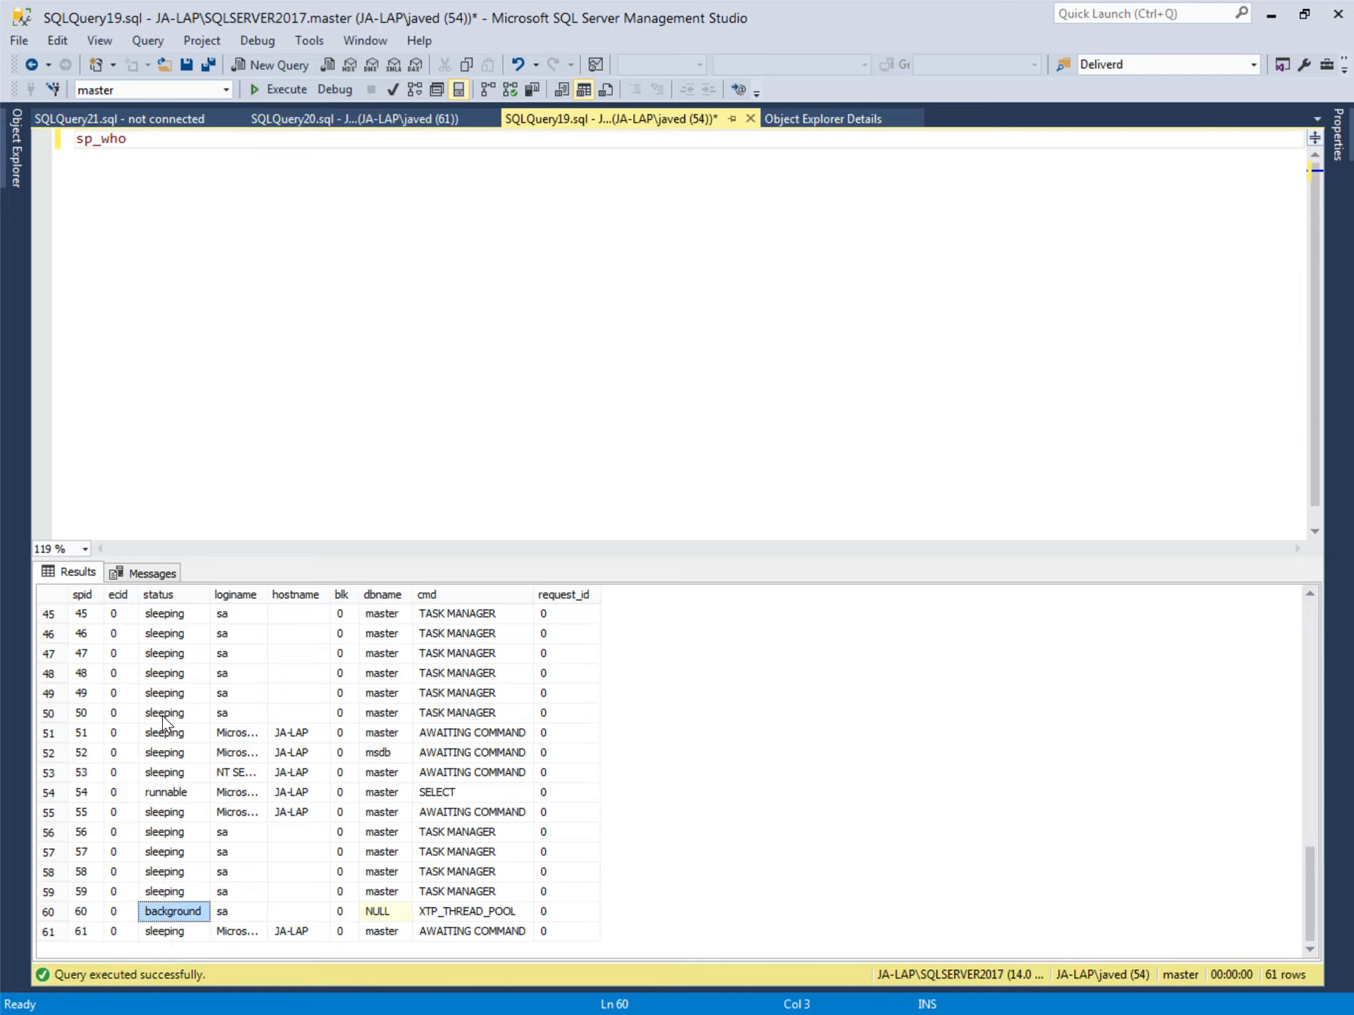
drag(164, 713, 162, 915)
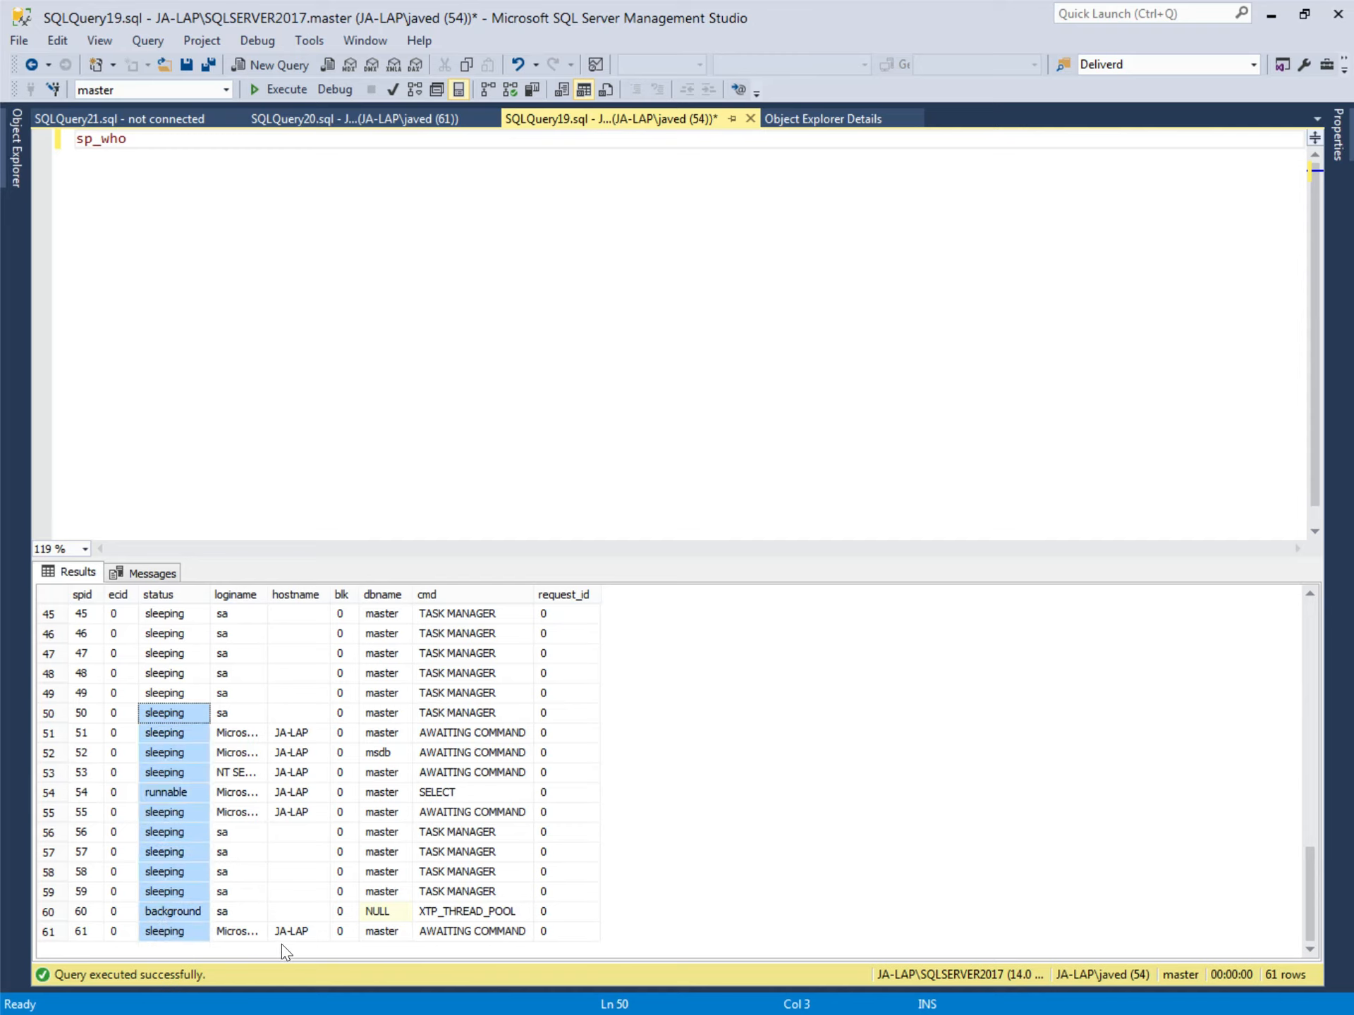
drag(315, 924, 315, 930)
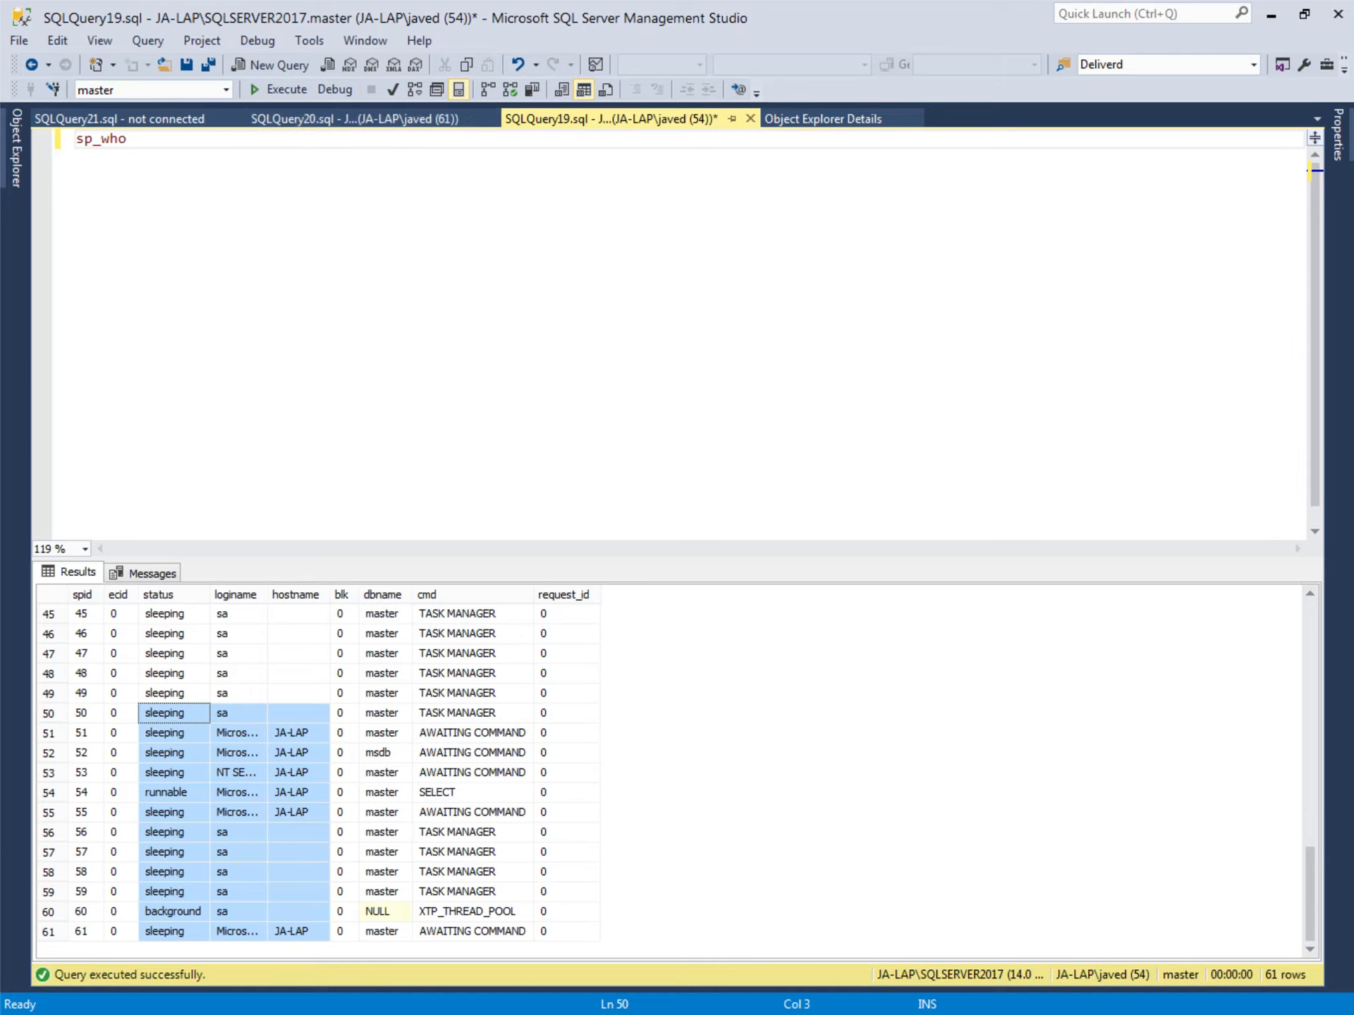
Step: Try to open one more connected query window, cancel its server connection and close all query windows
click(272, 65)
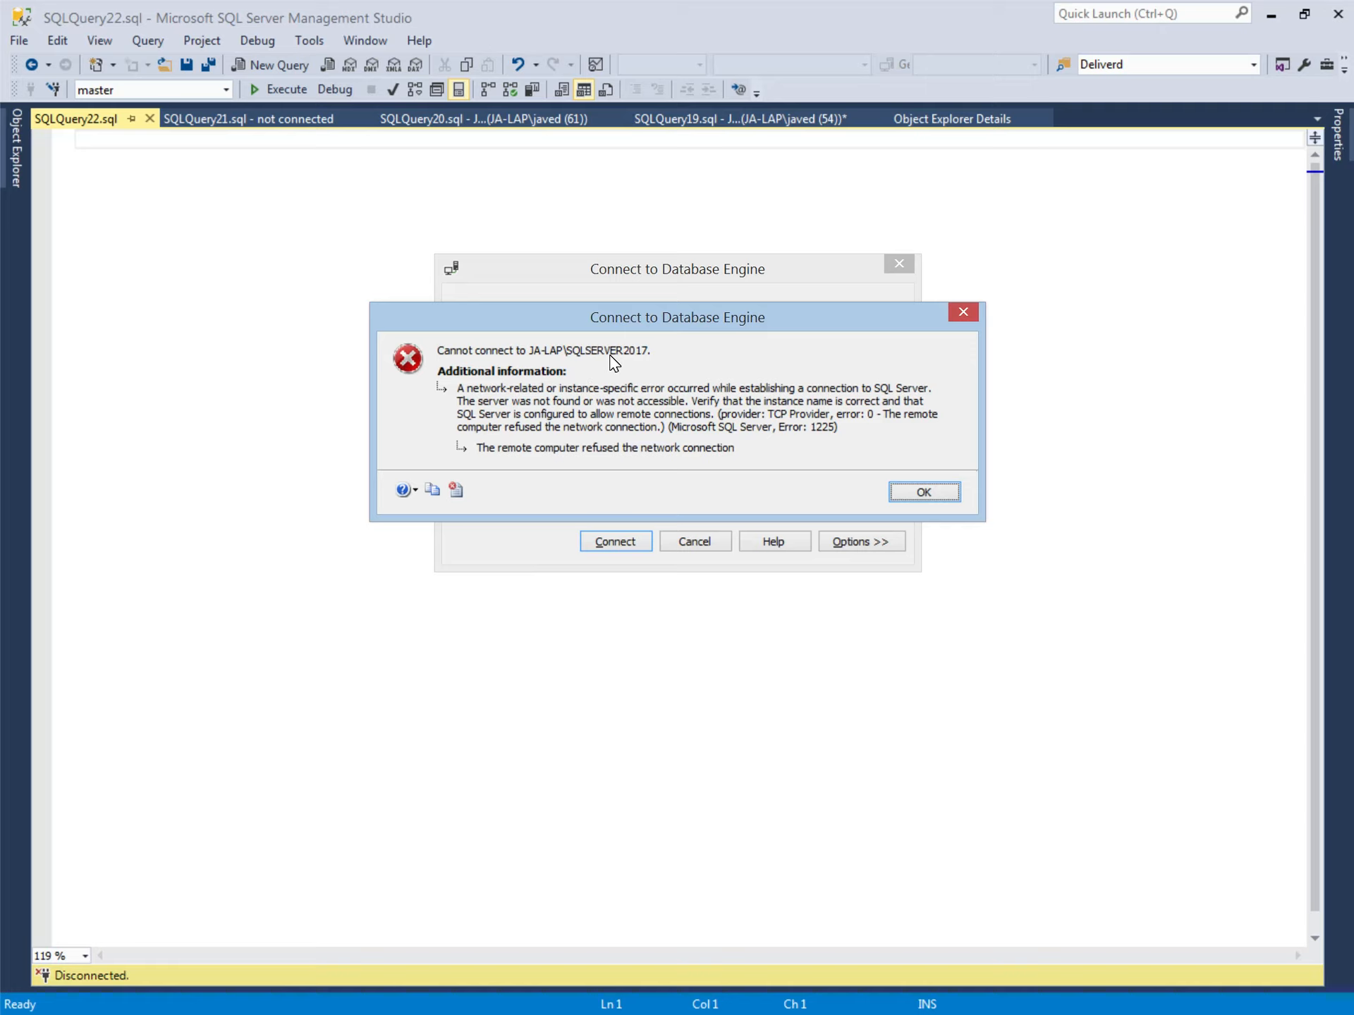
click(924, 492)
click(703, 548)
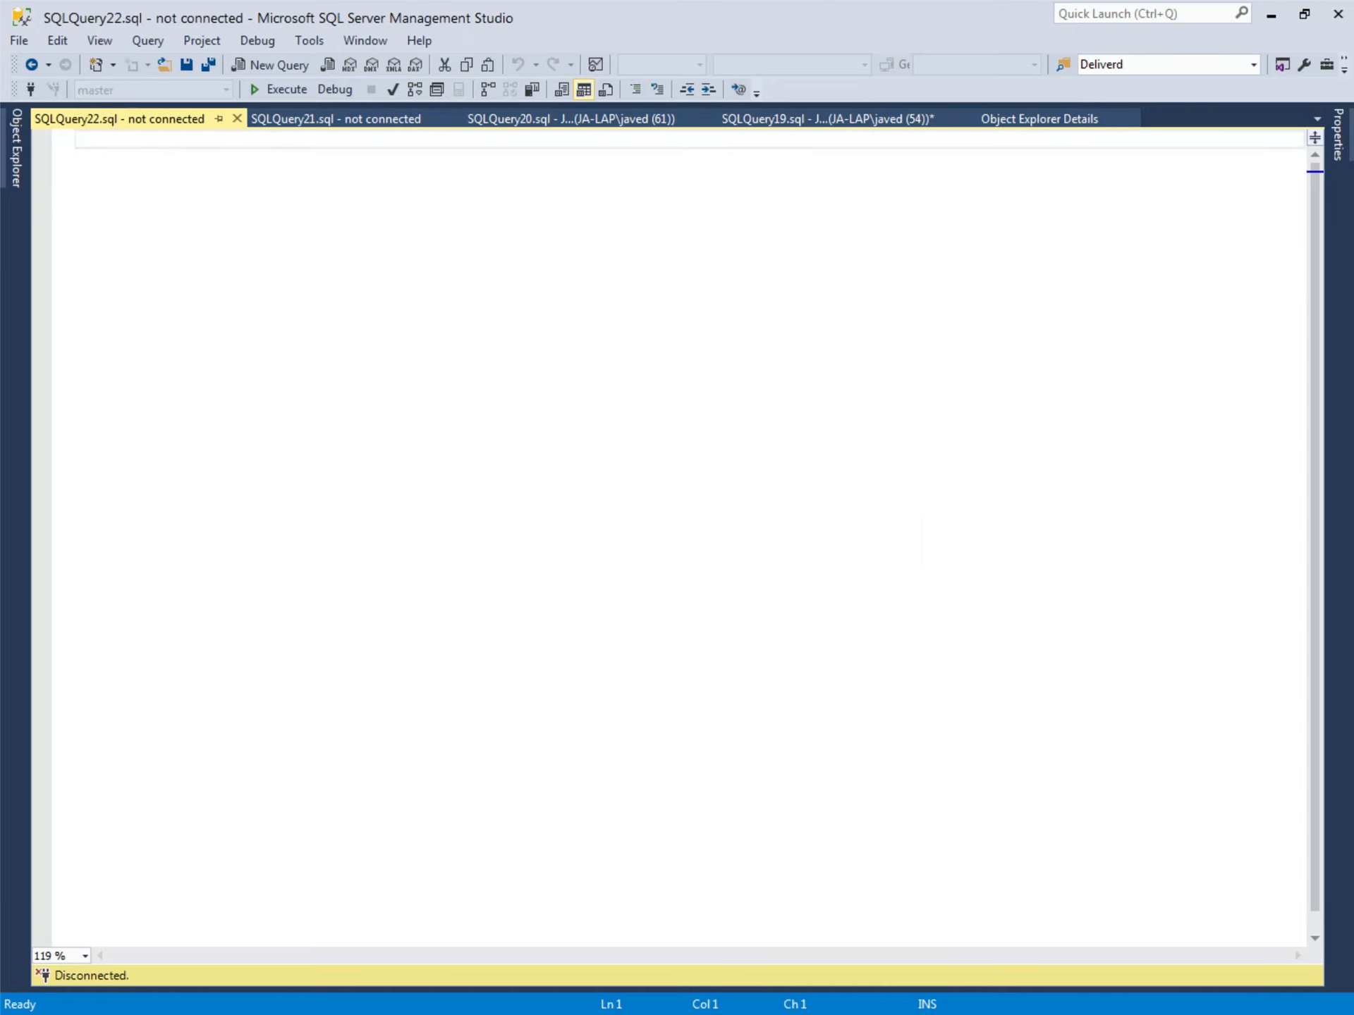
click(237, 119)
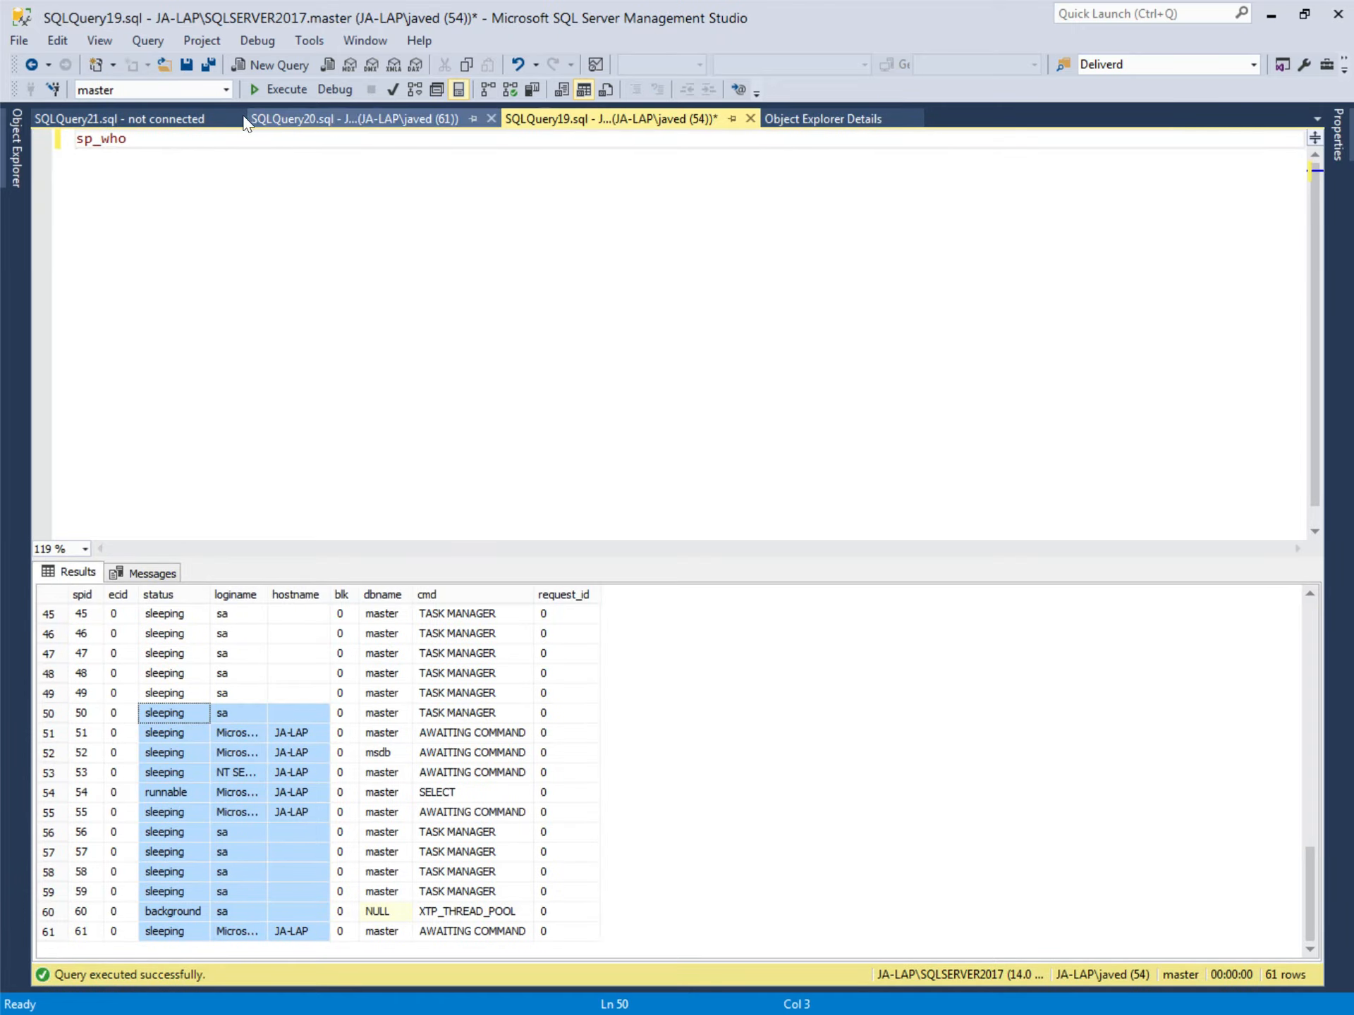
click(237, 118)
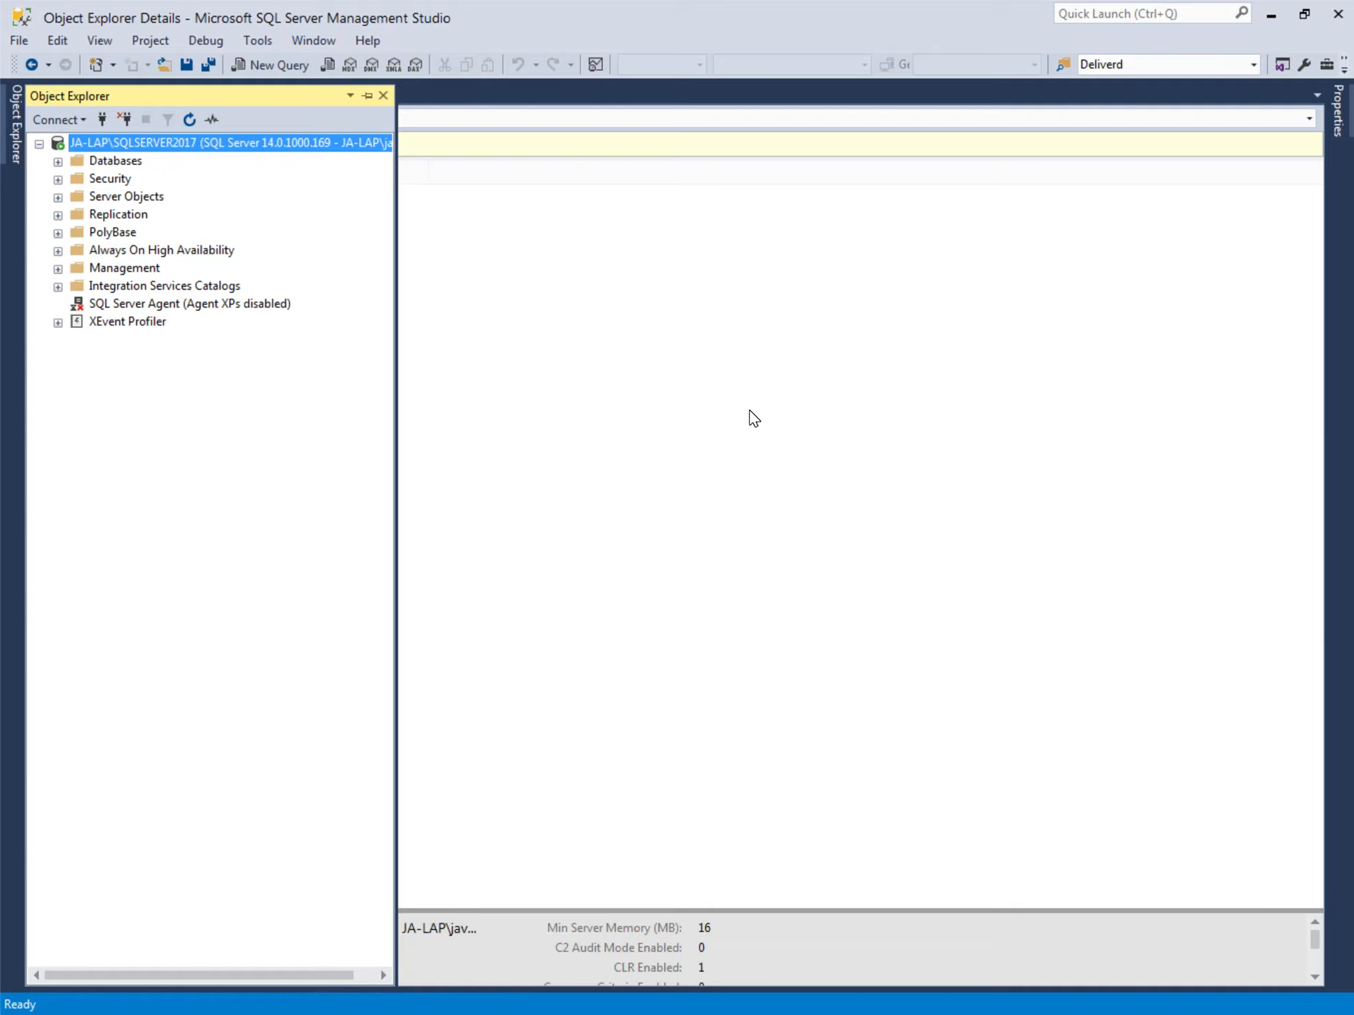
Step: Set the instance's maximum number of concurrent connections to 0, compare configured with running values, and apply the properties
right_click(184, 145)
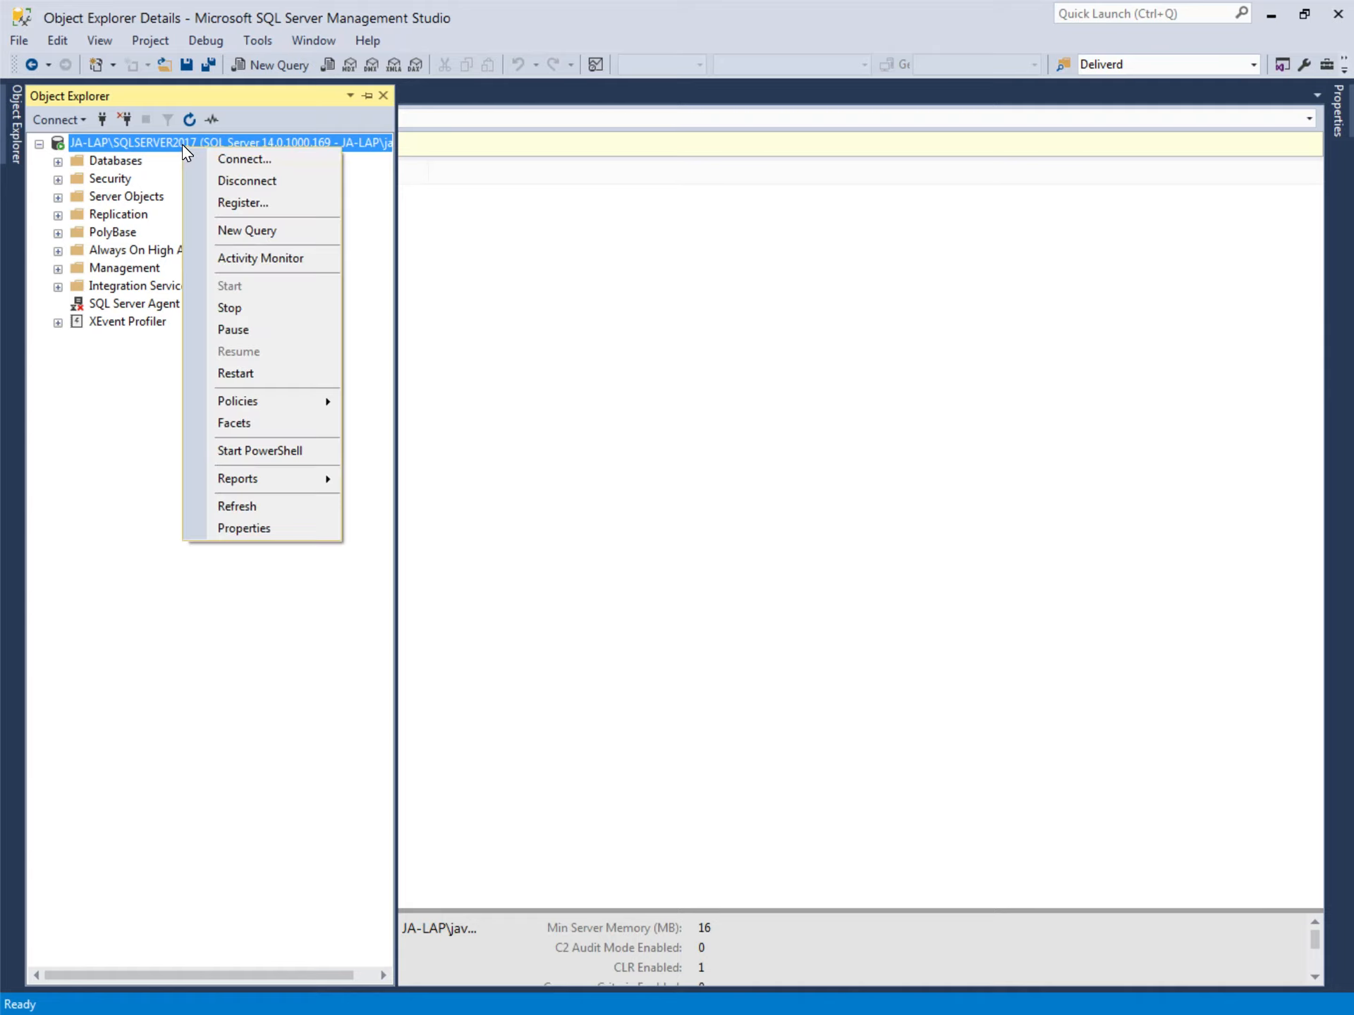
click(253, 530)
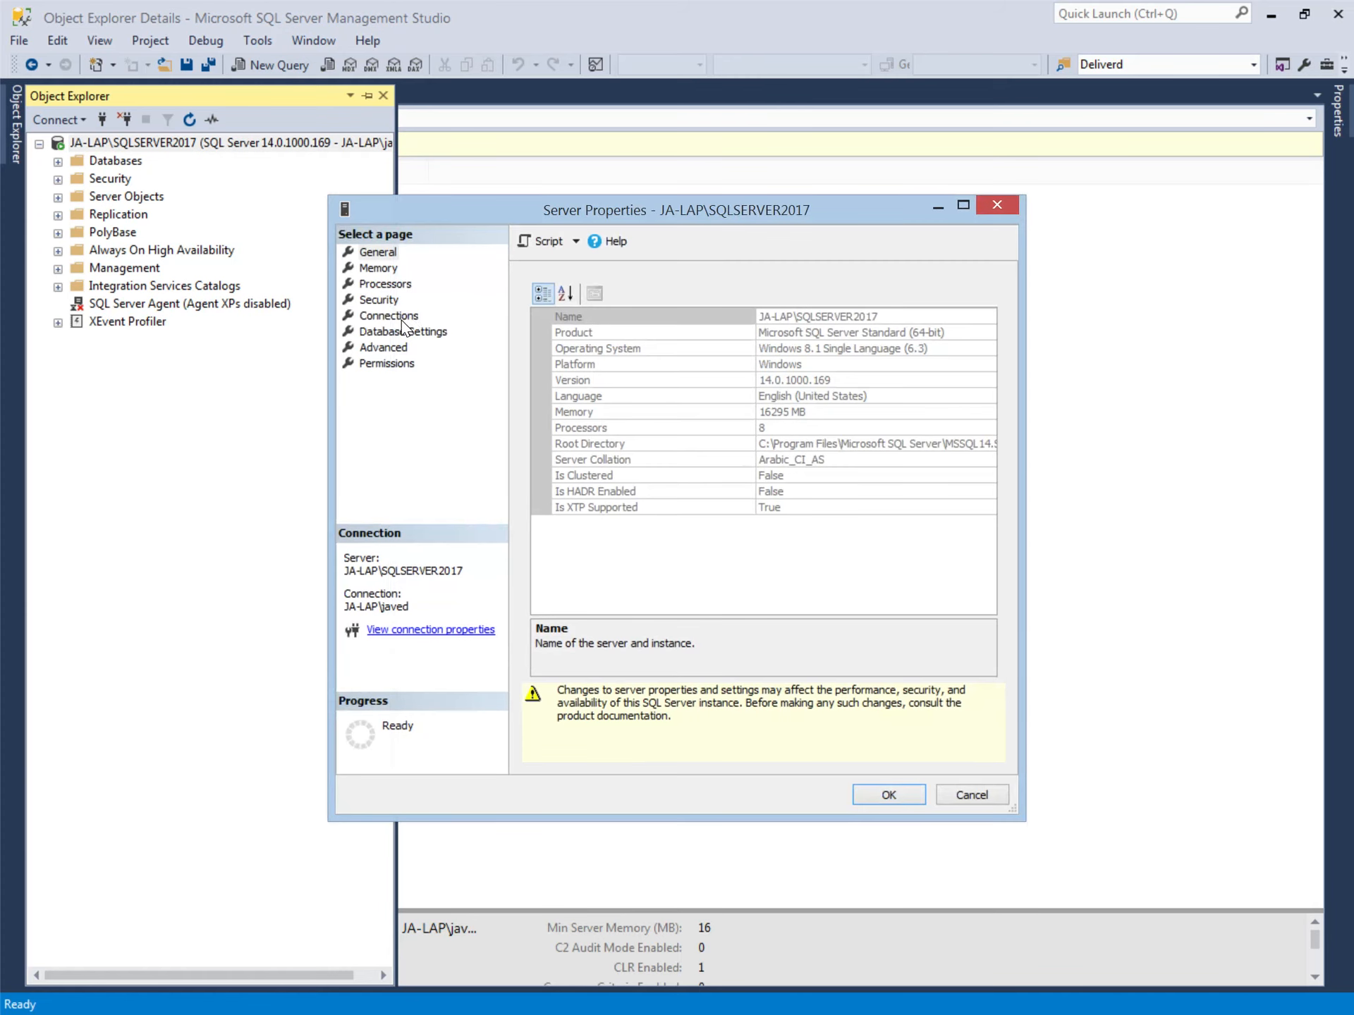
click(393, 316)
key(Tab)
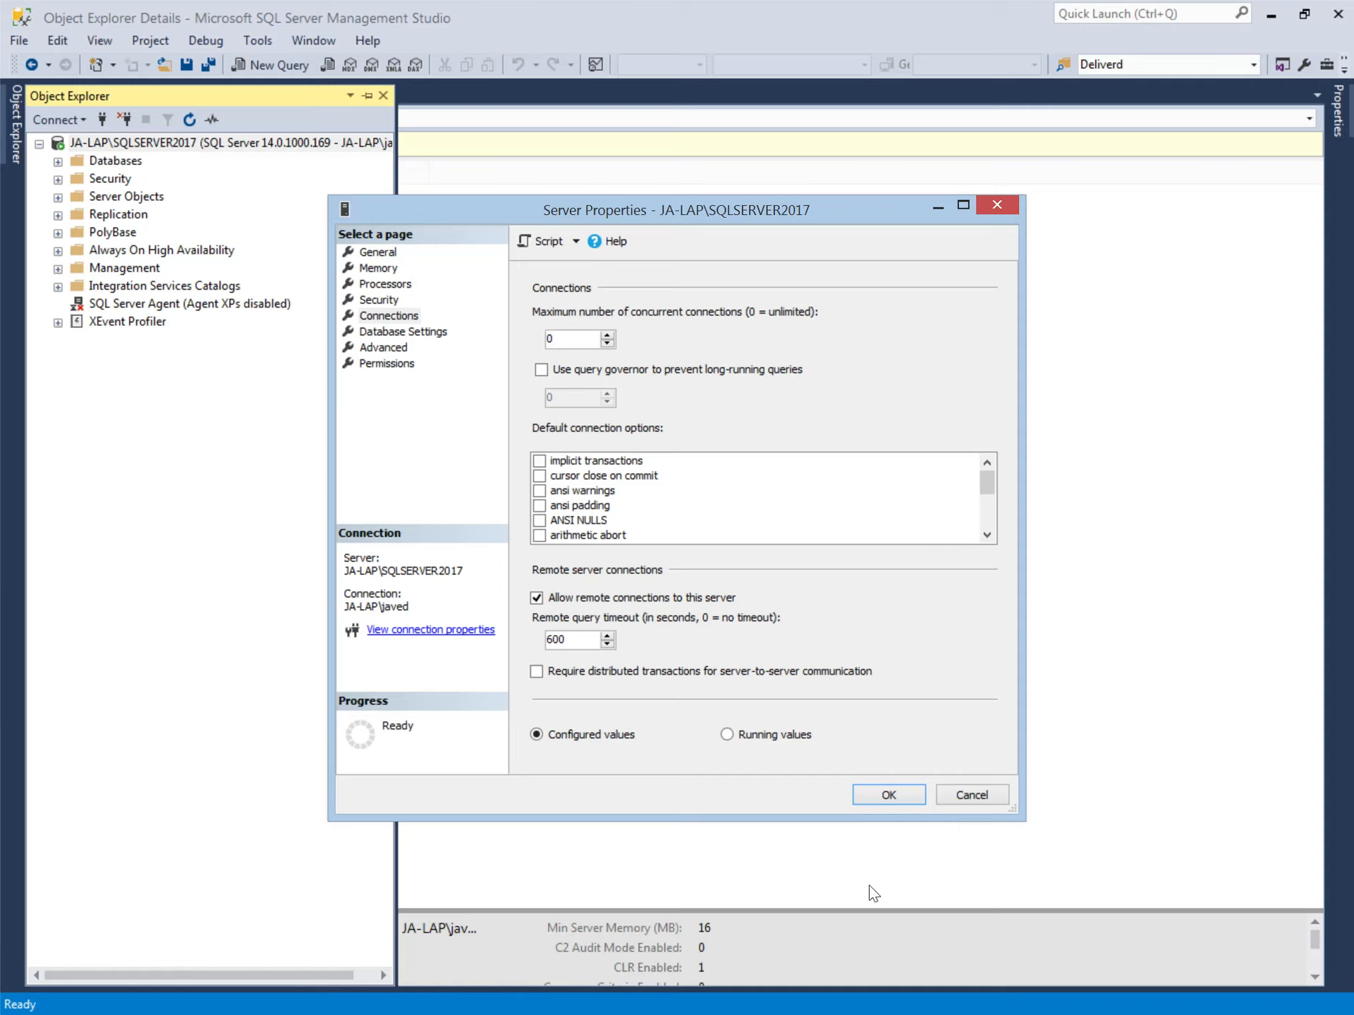
click(761, 734)
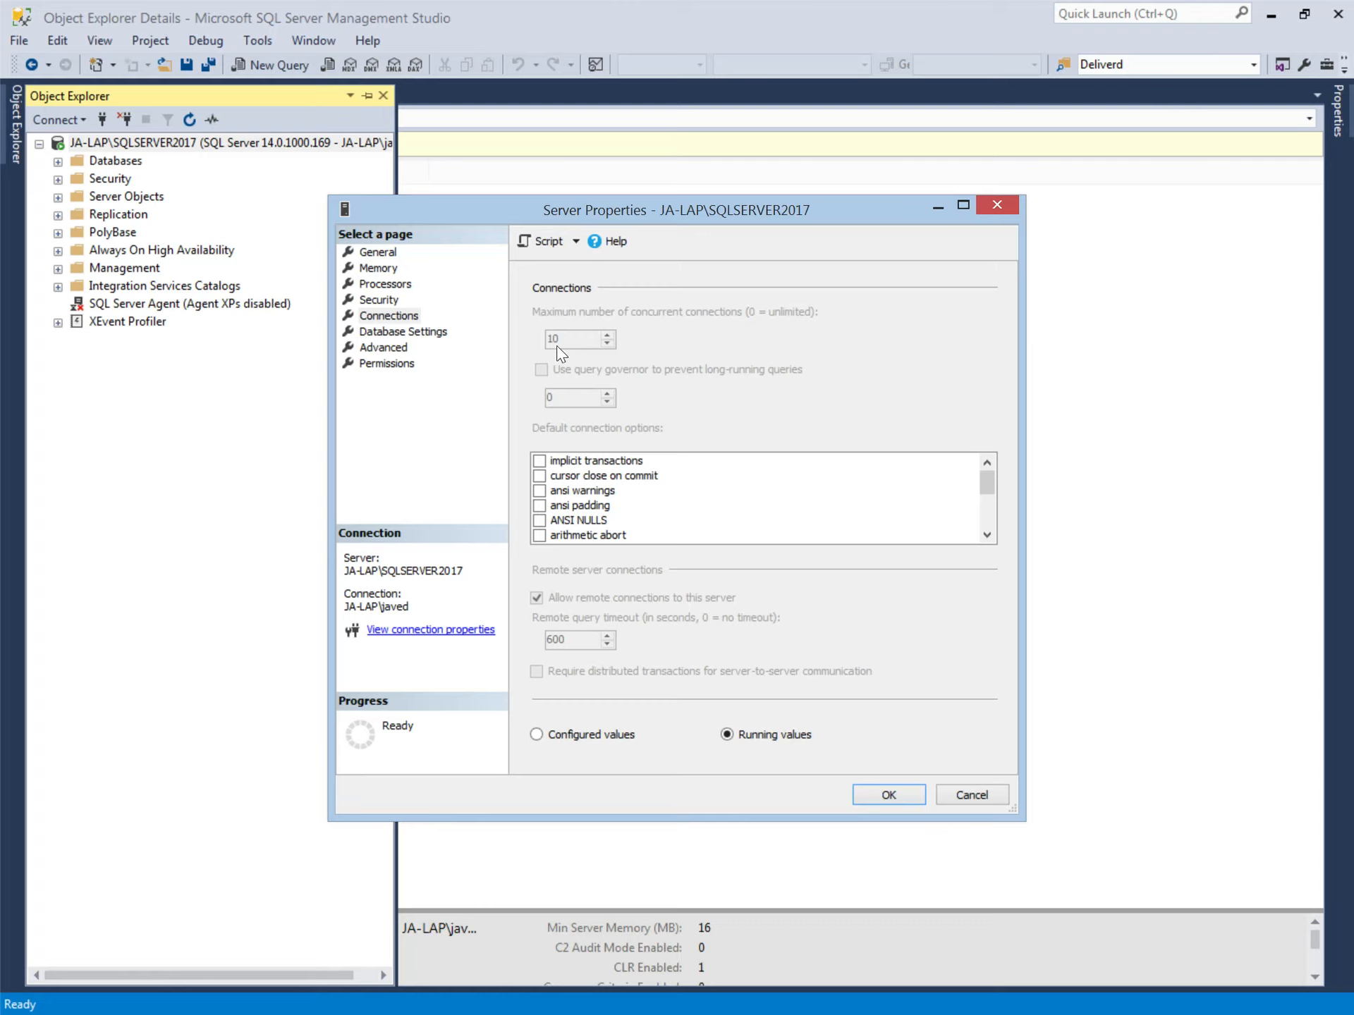
click(602, 738)
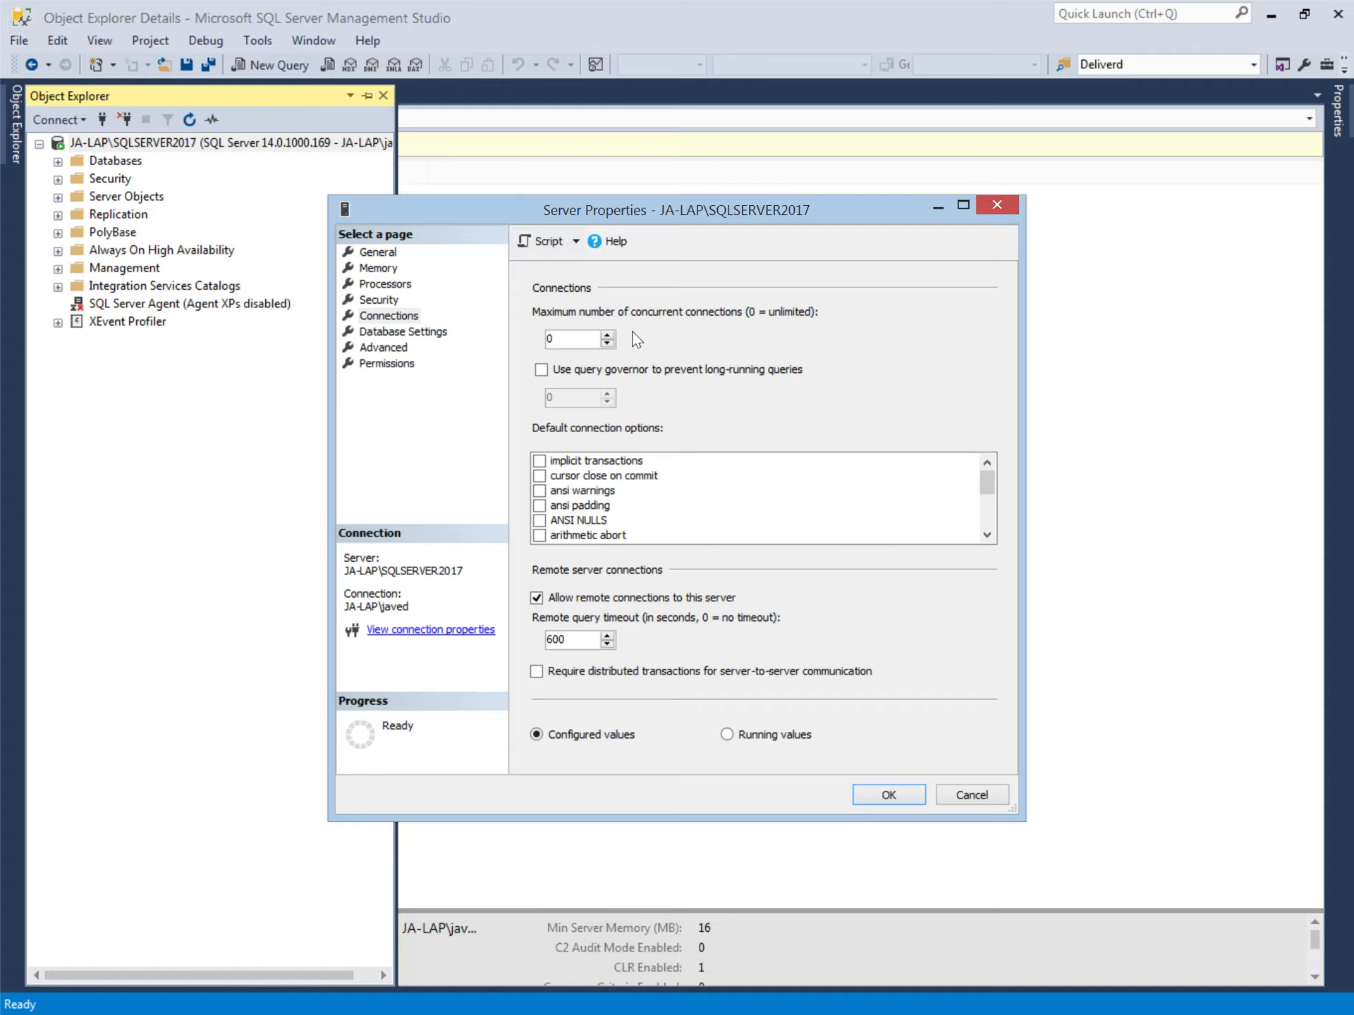
click(890, 795)
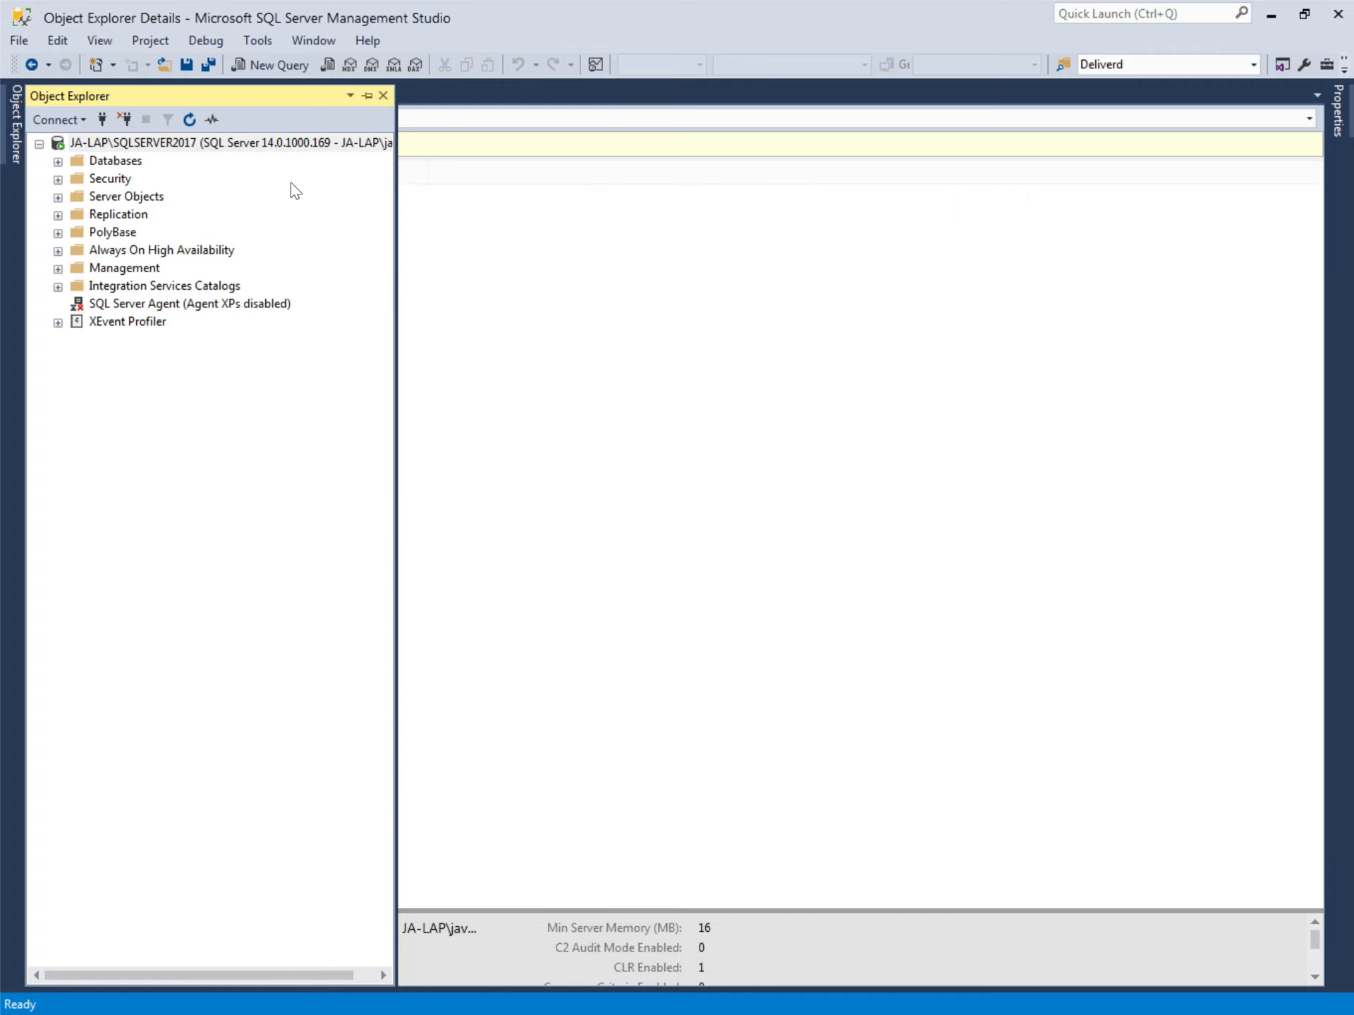
Step: Restart the MSSQL$SQLSERVER2017 service and refresh the JA-LAP\SQLSERVER2017 instance
click(248, 149)
right_click(249, 149)
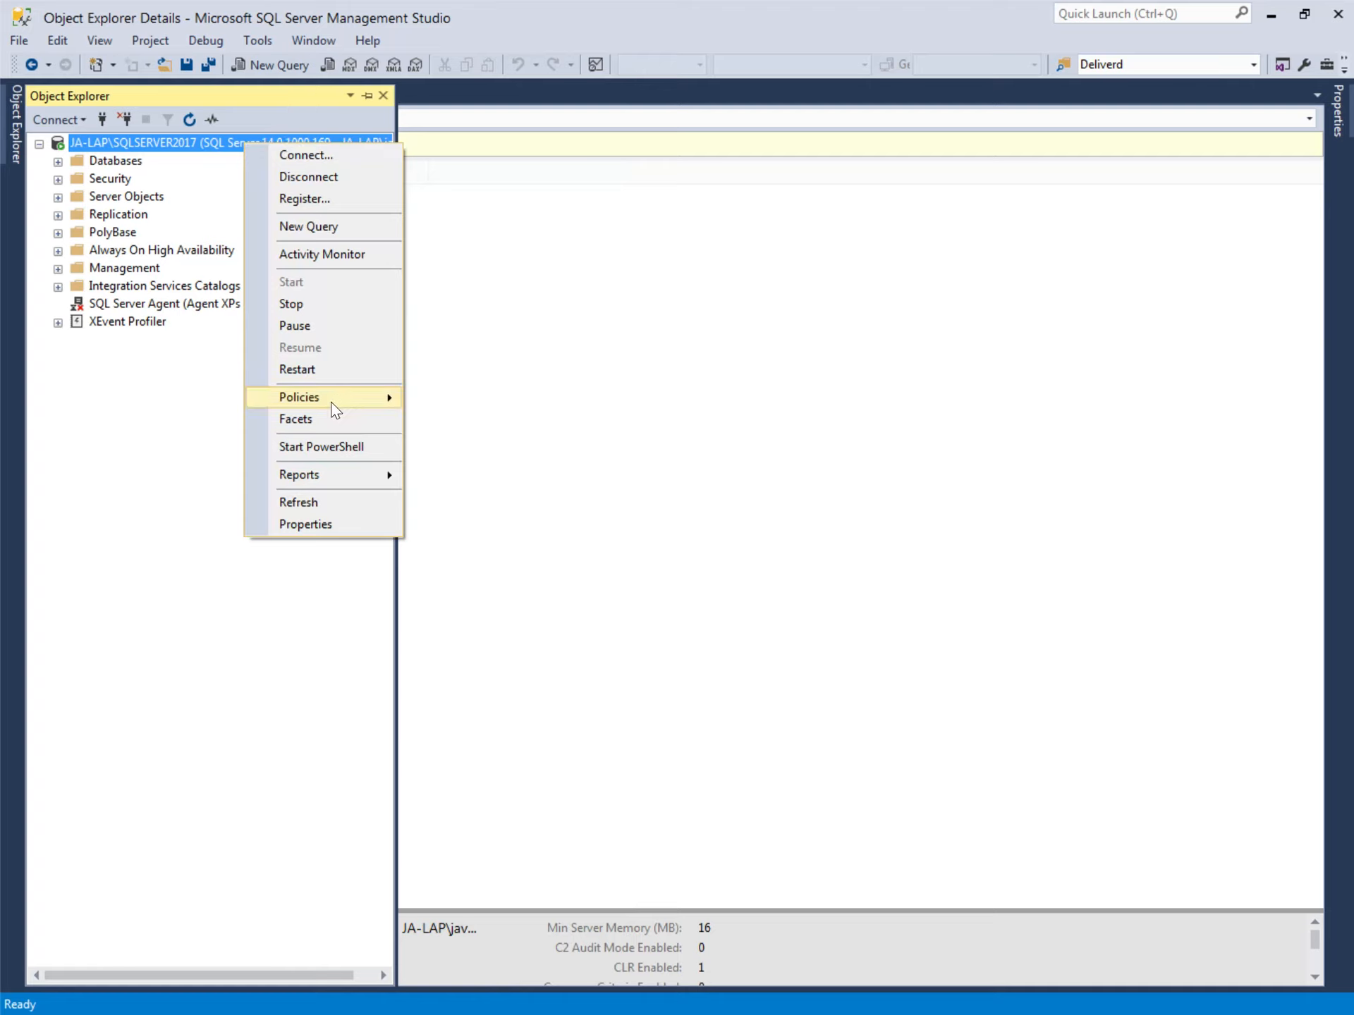
click(294, 372)
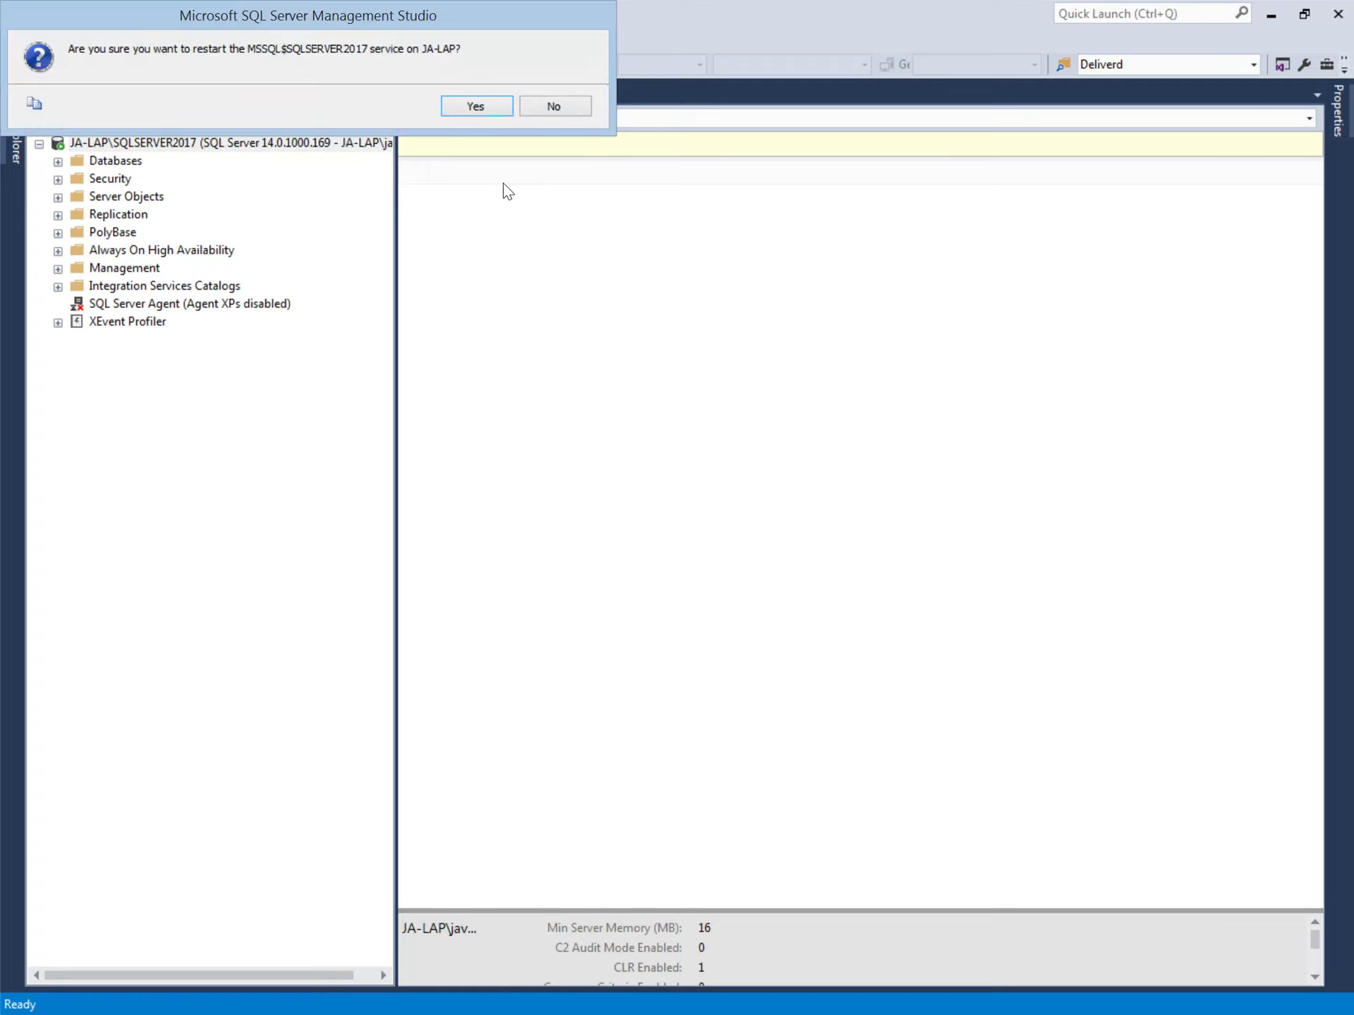
click(476, 107)
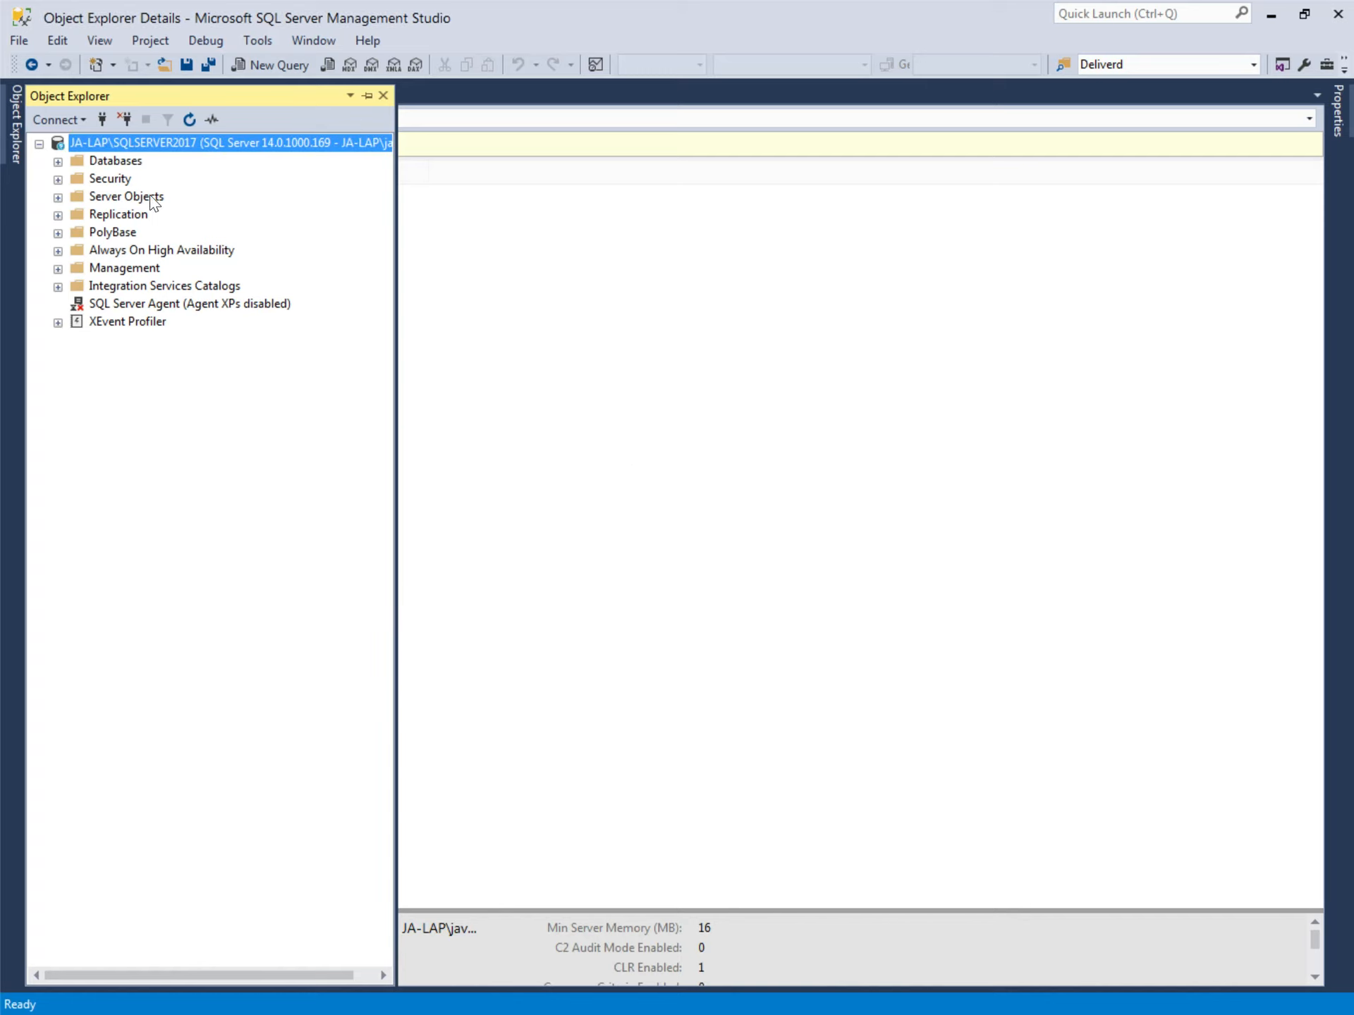
right_click(176, 145)
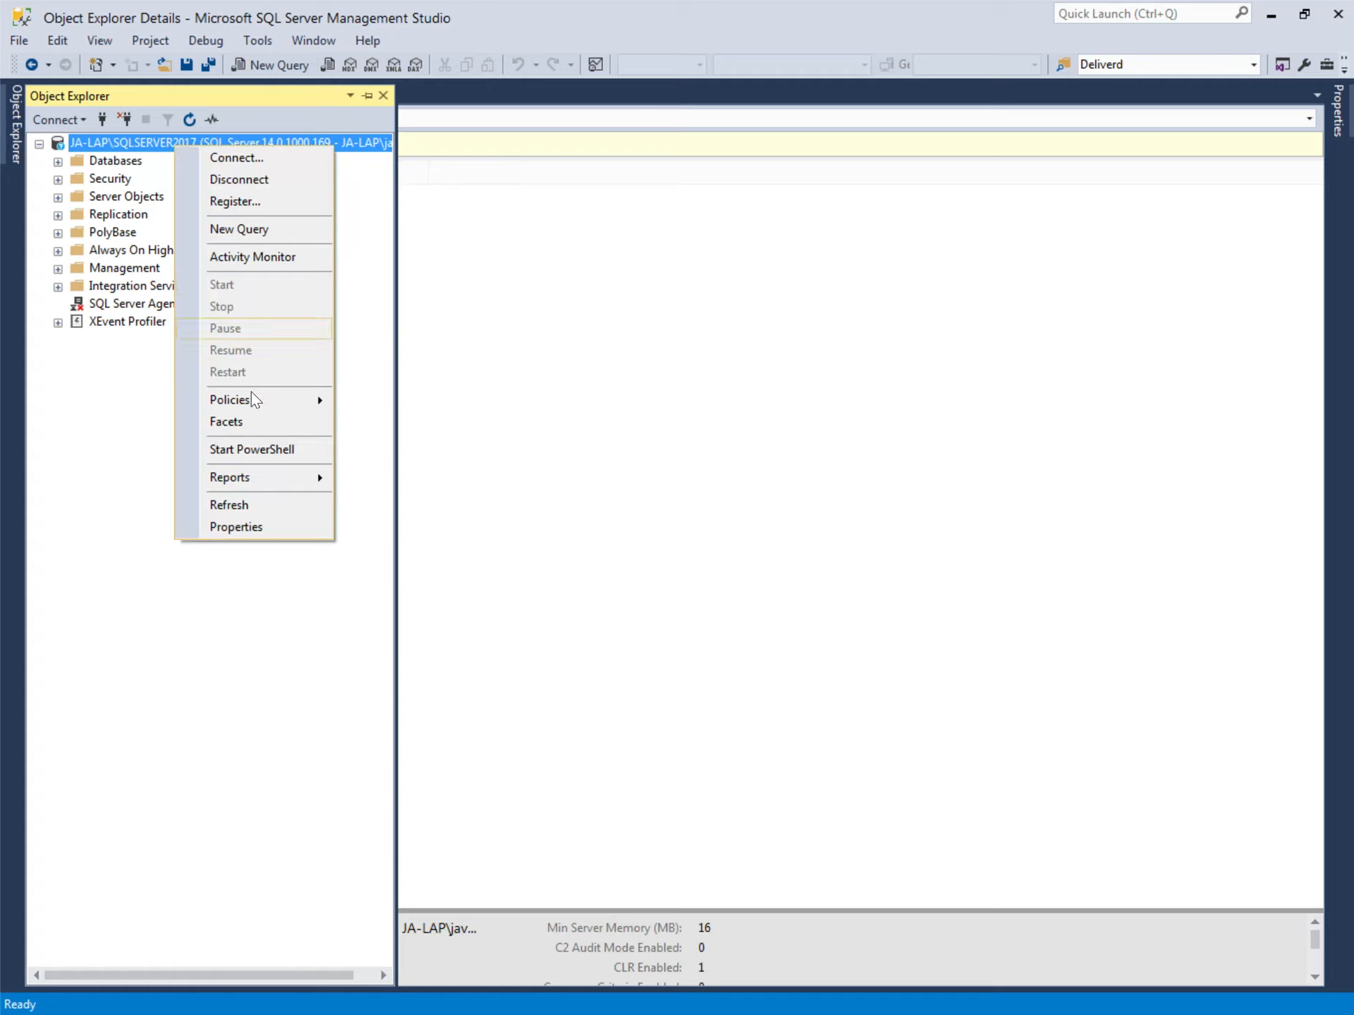
click(224, 507)
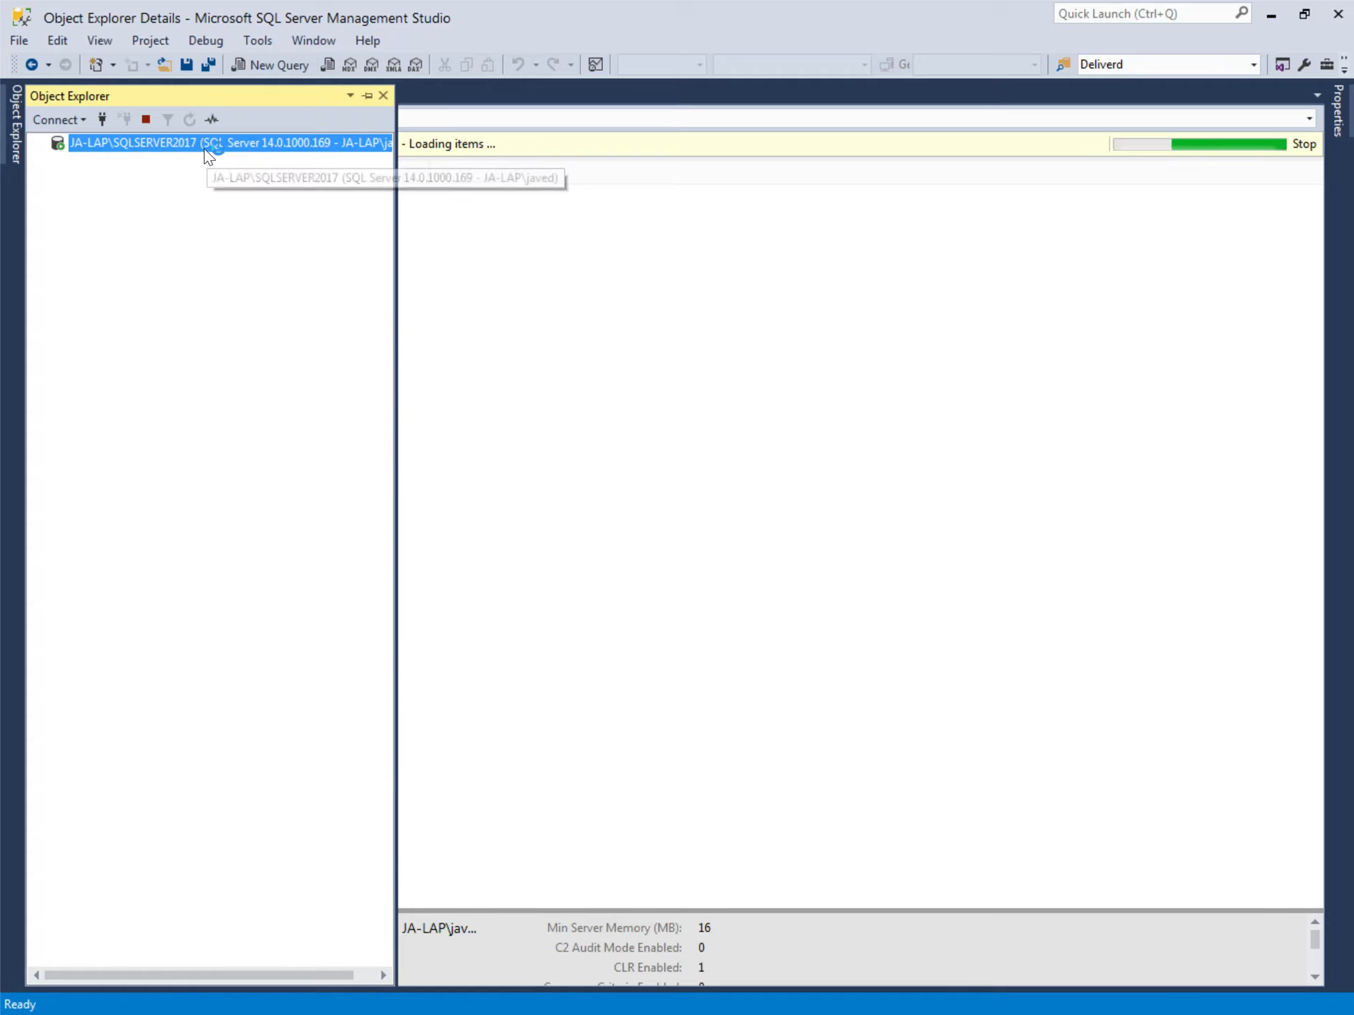
Step: Check the concurrent connection limit in the restarted instance's connection properties and close them without changes
right_click(163, 140)
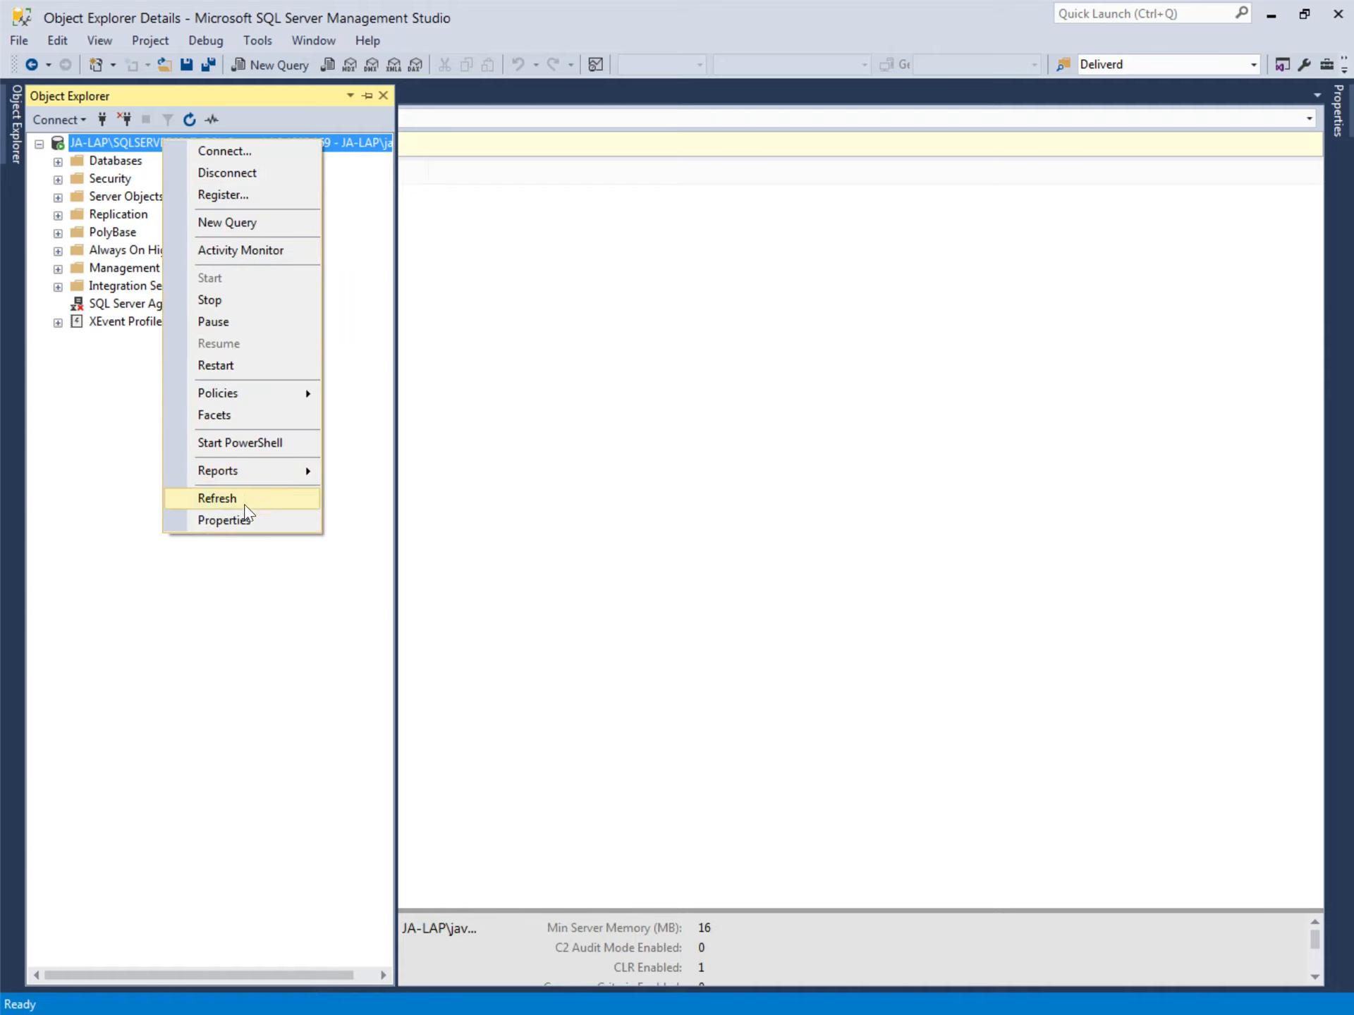
click(244, 523)
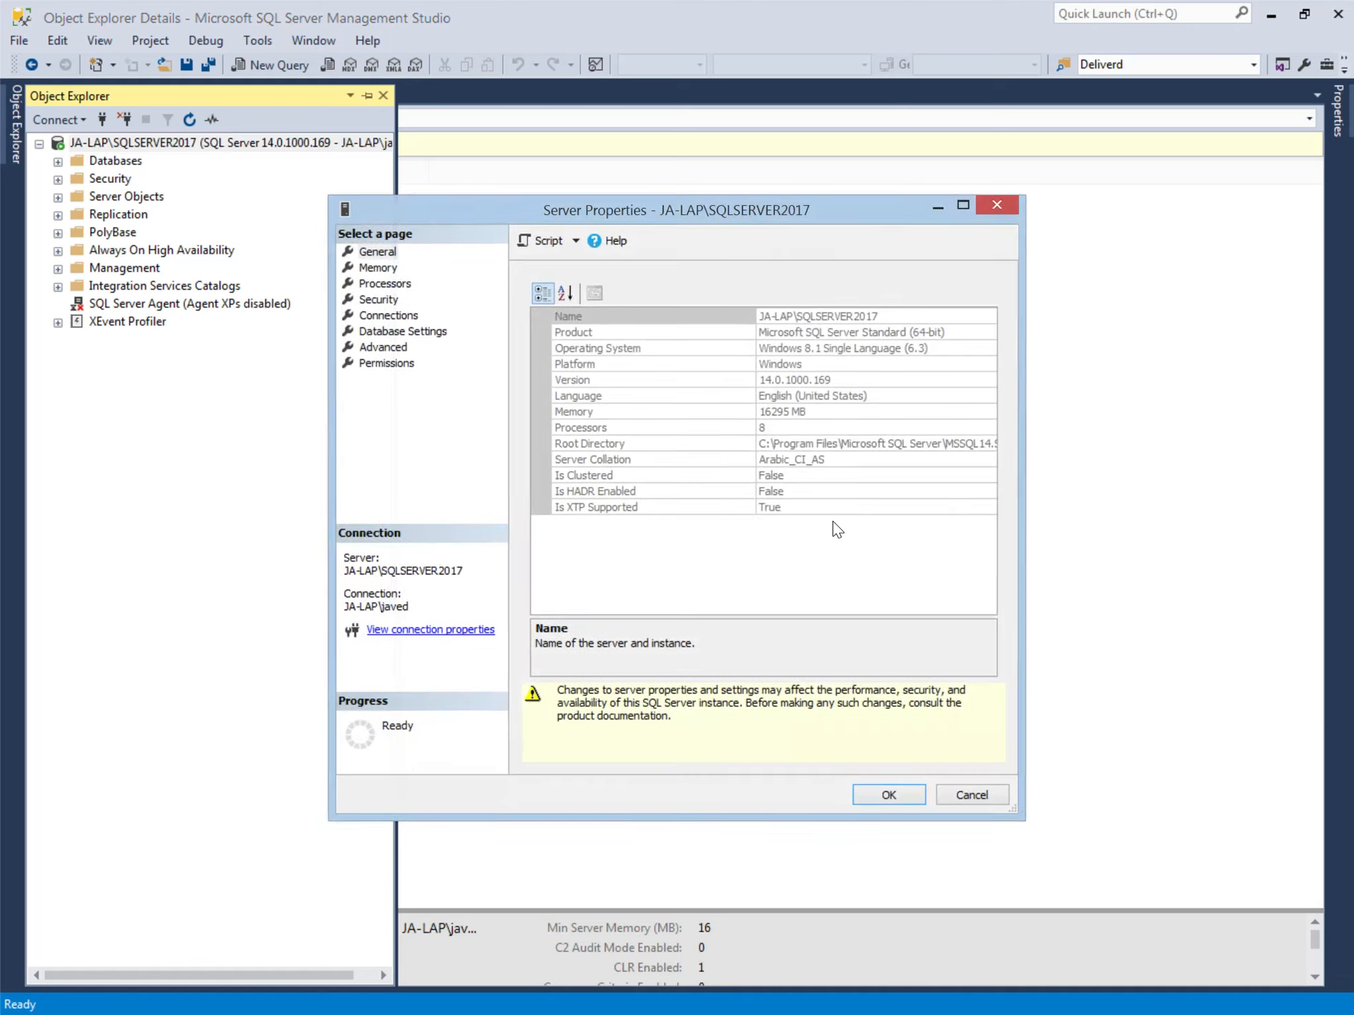
click(388, 315)
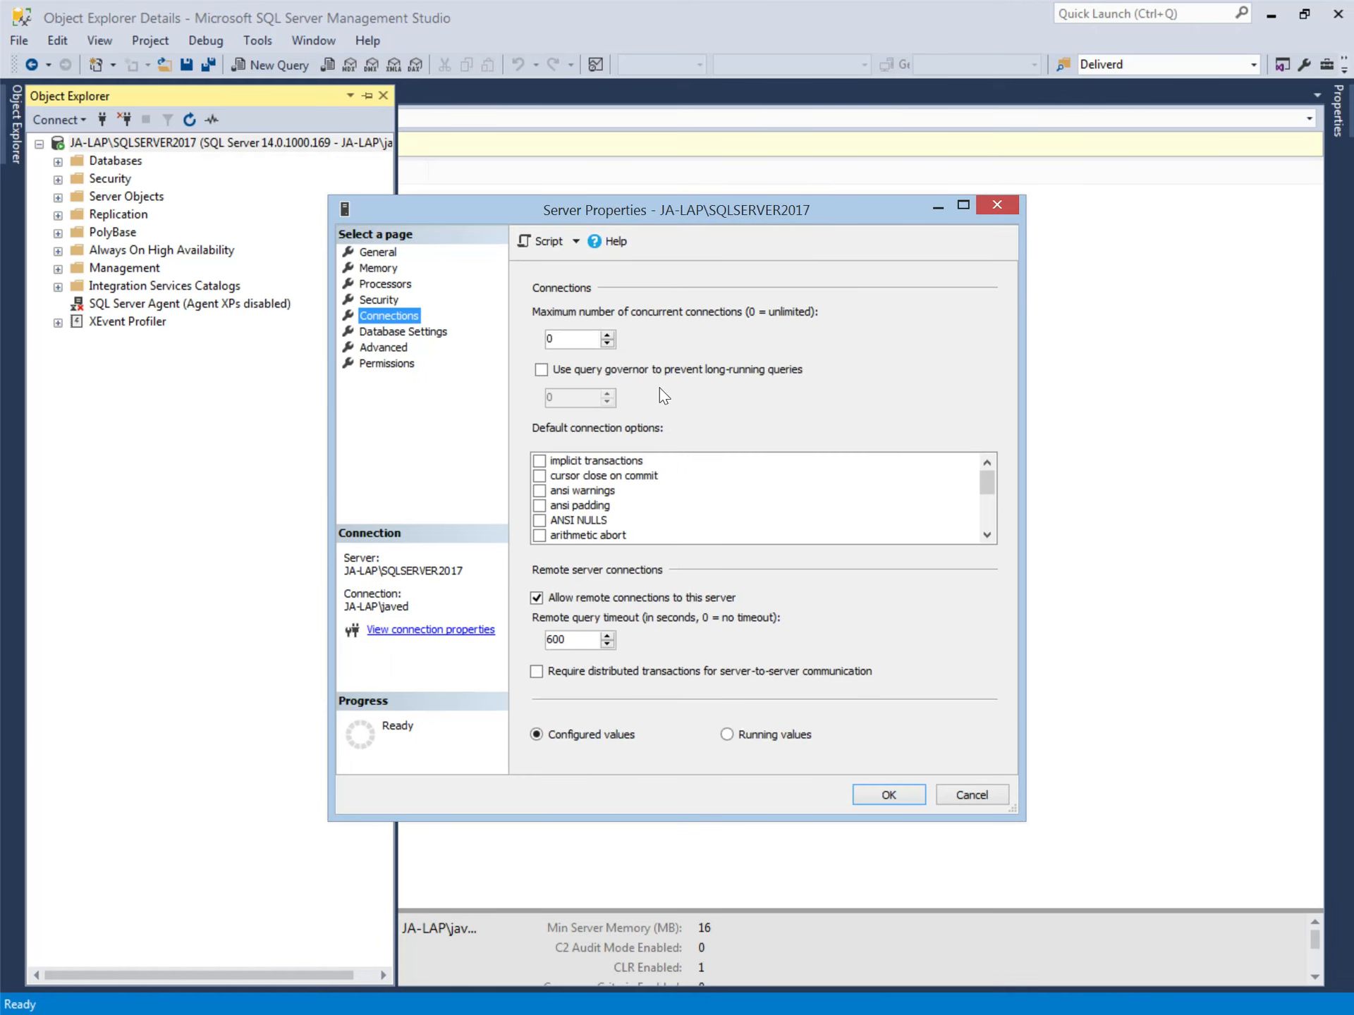
click(378, 229)
click(970, 795)
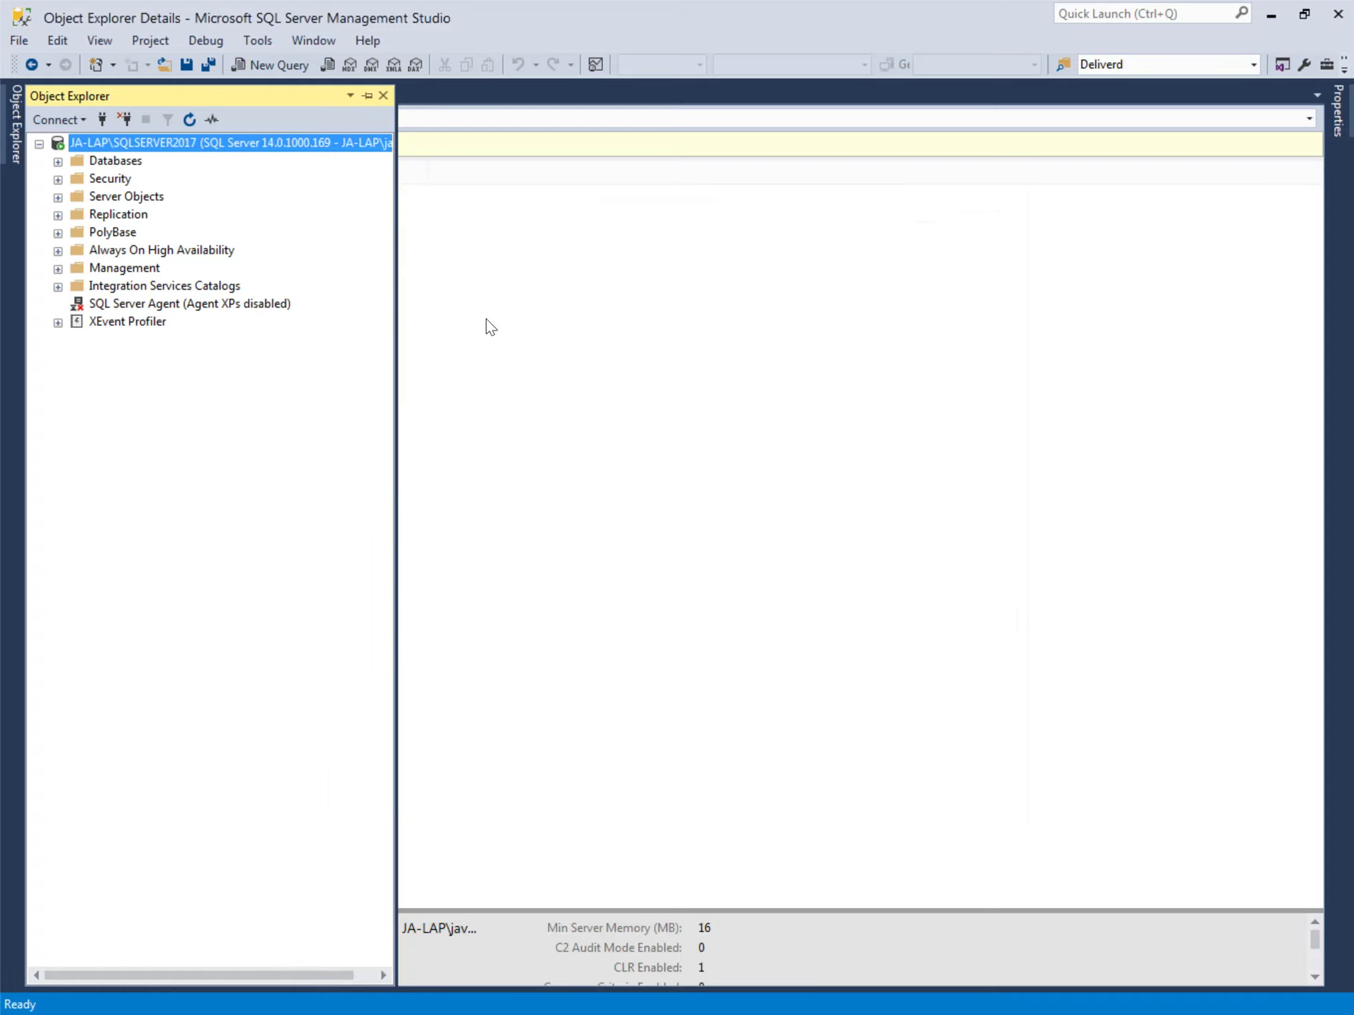
Step: Open three new query windows connected to the restarted instance
click(257, 67)
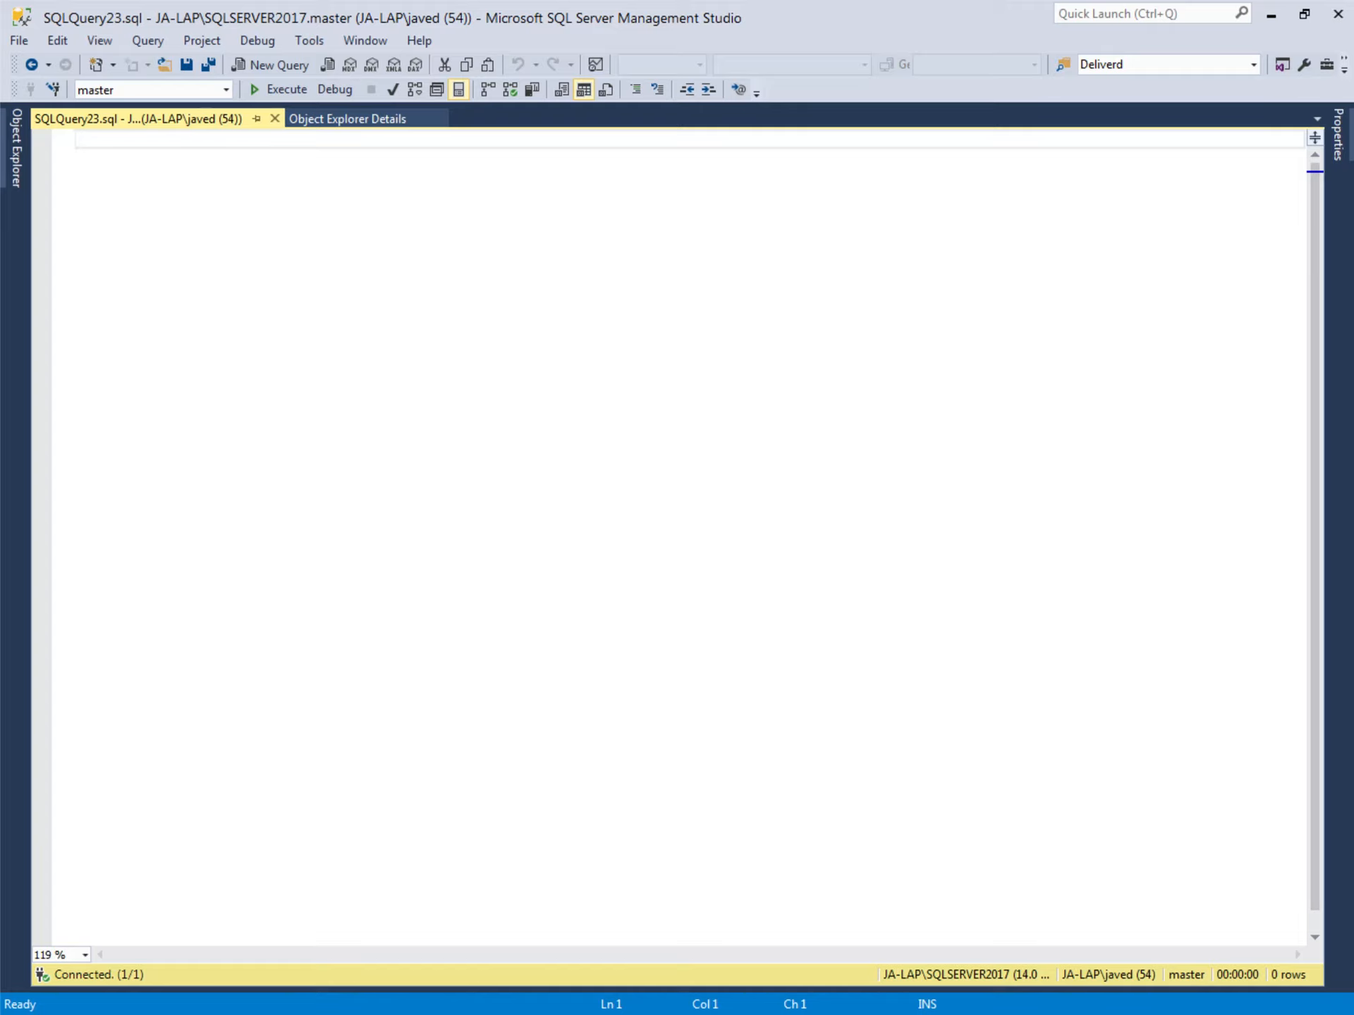
key(ctrl+n)
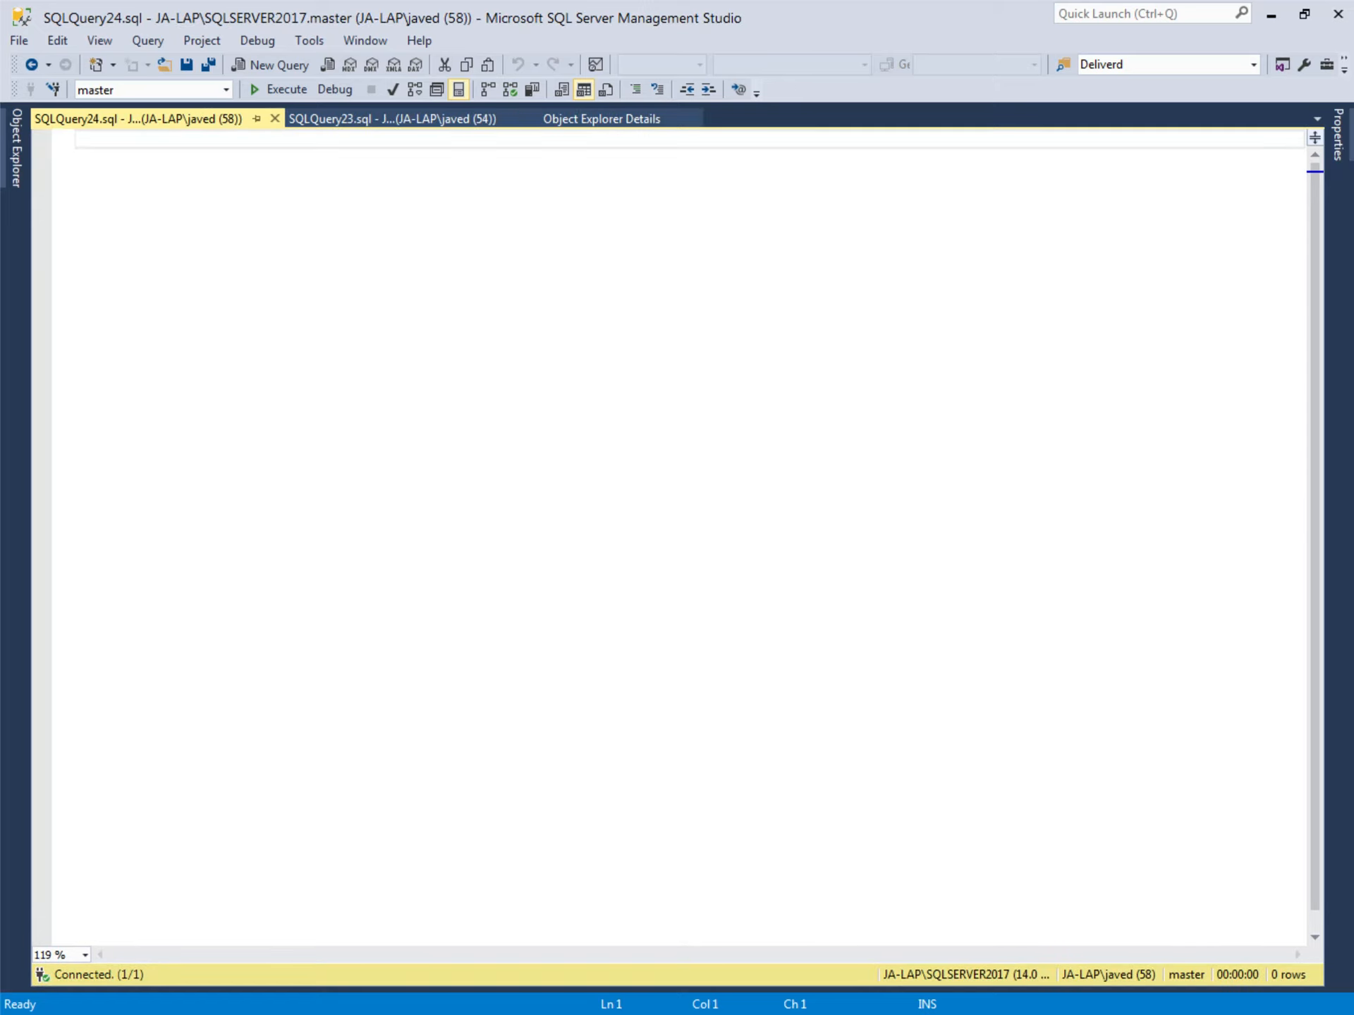
key(ctrl+n)
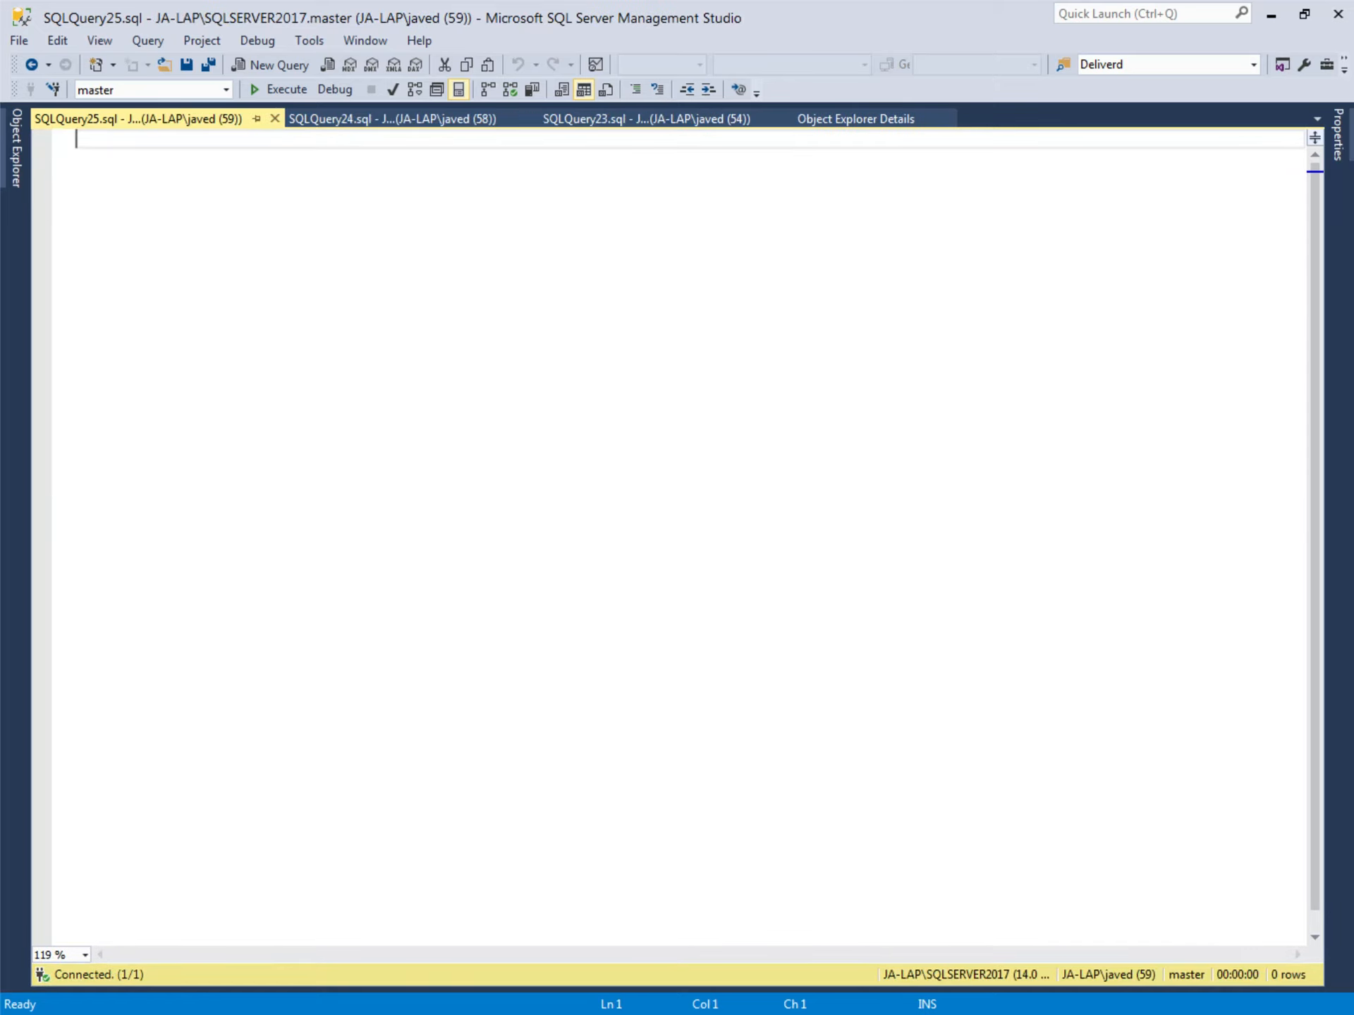
Step: Open twelve more query windows connected to the instance, up to SQLQuery37.sql, to test the unlimited connections setting
key(ctrl+n)
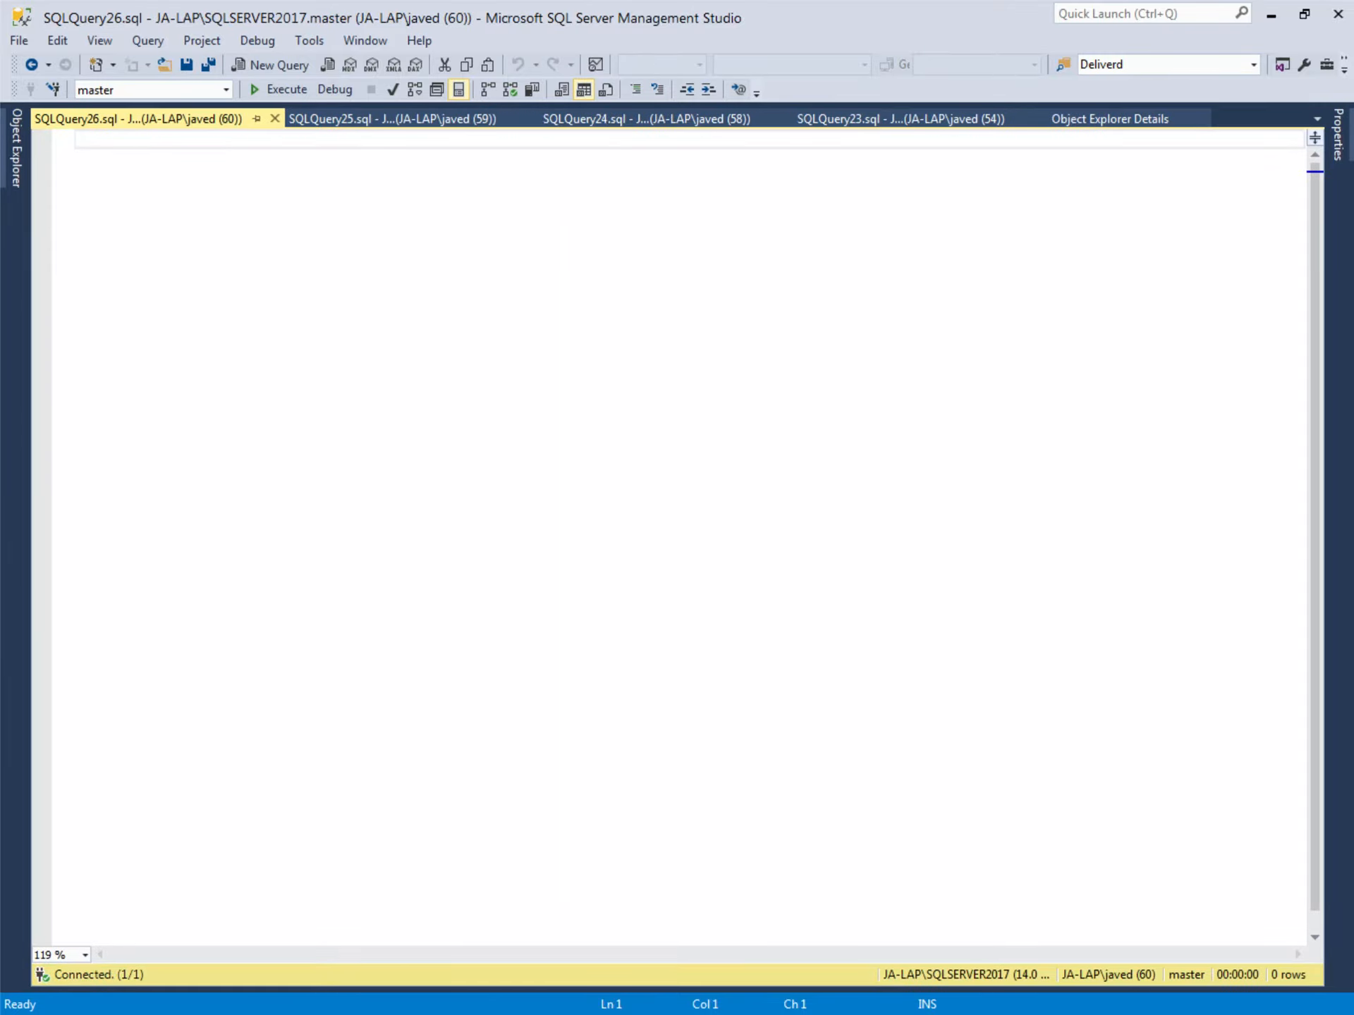
key(ctrl+n)
key(ctrl+n)
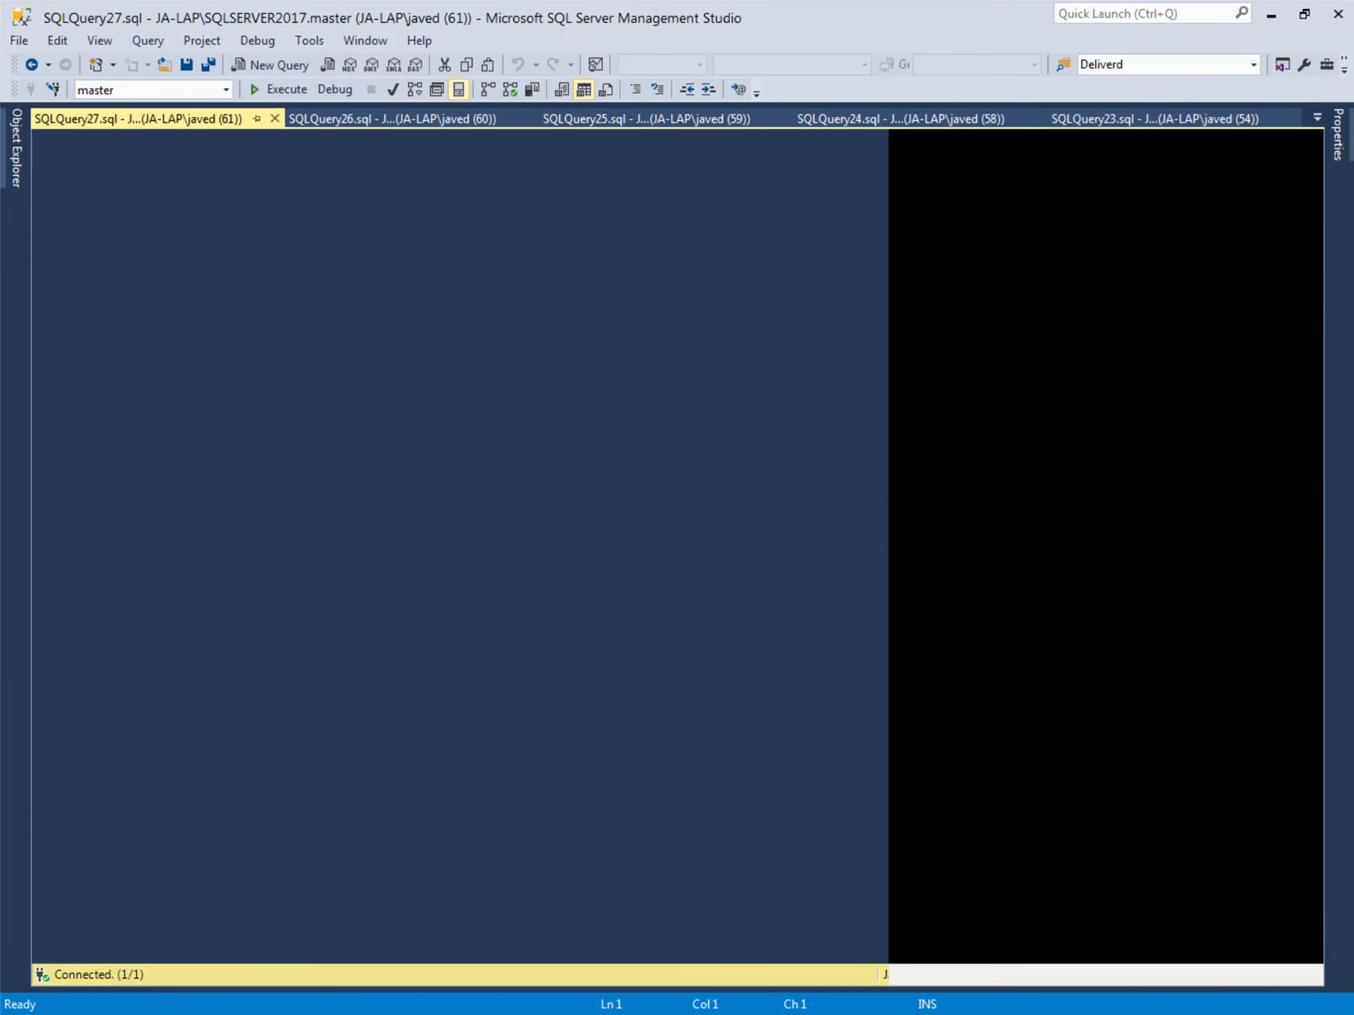
key(ctrl+n)
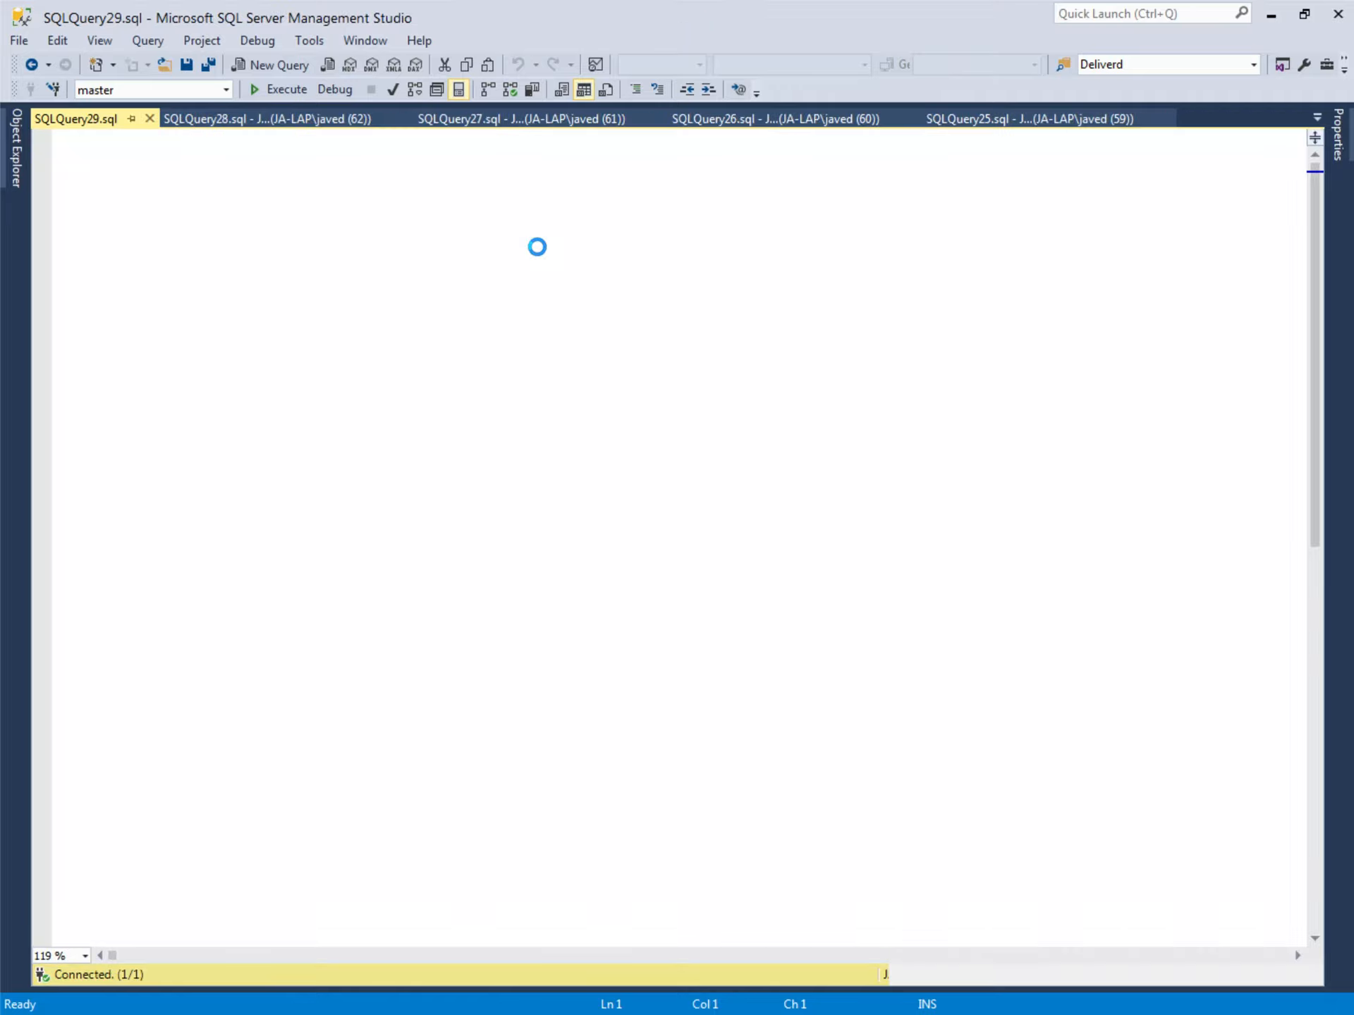
key(ctrl+n)
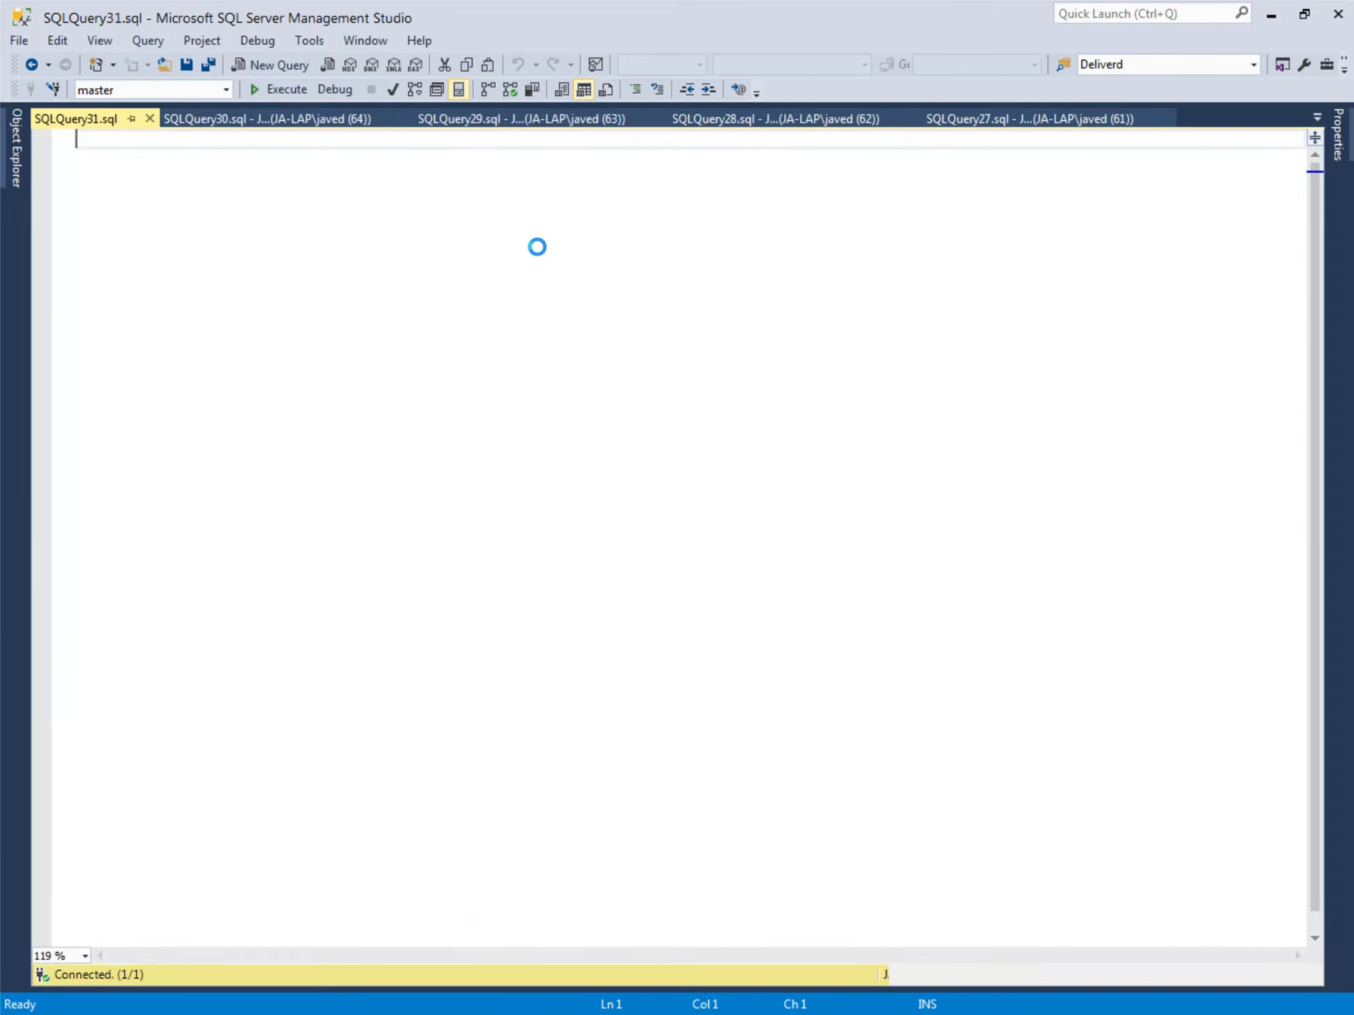
key(ctrl+n)
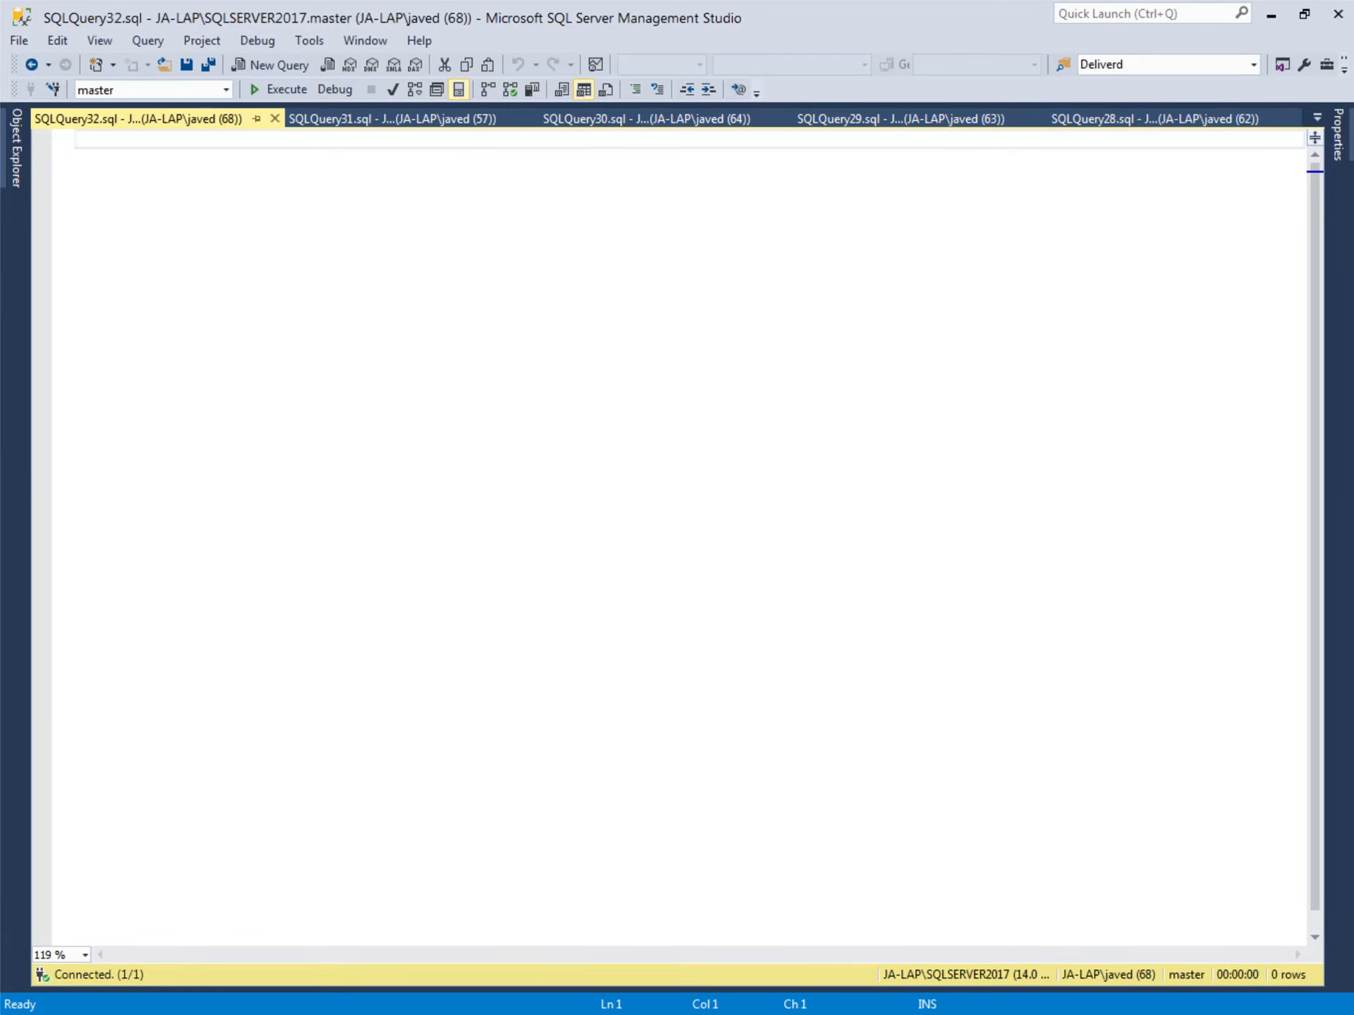
key(ctrl+n)
key(ctrl+n)
key(ctrl+n)
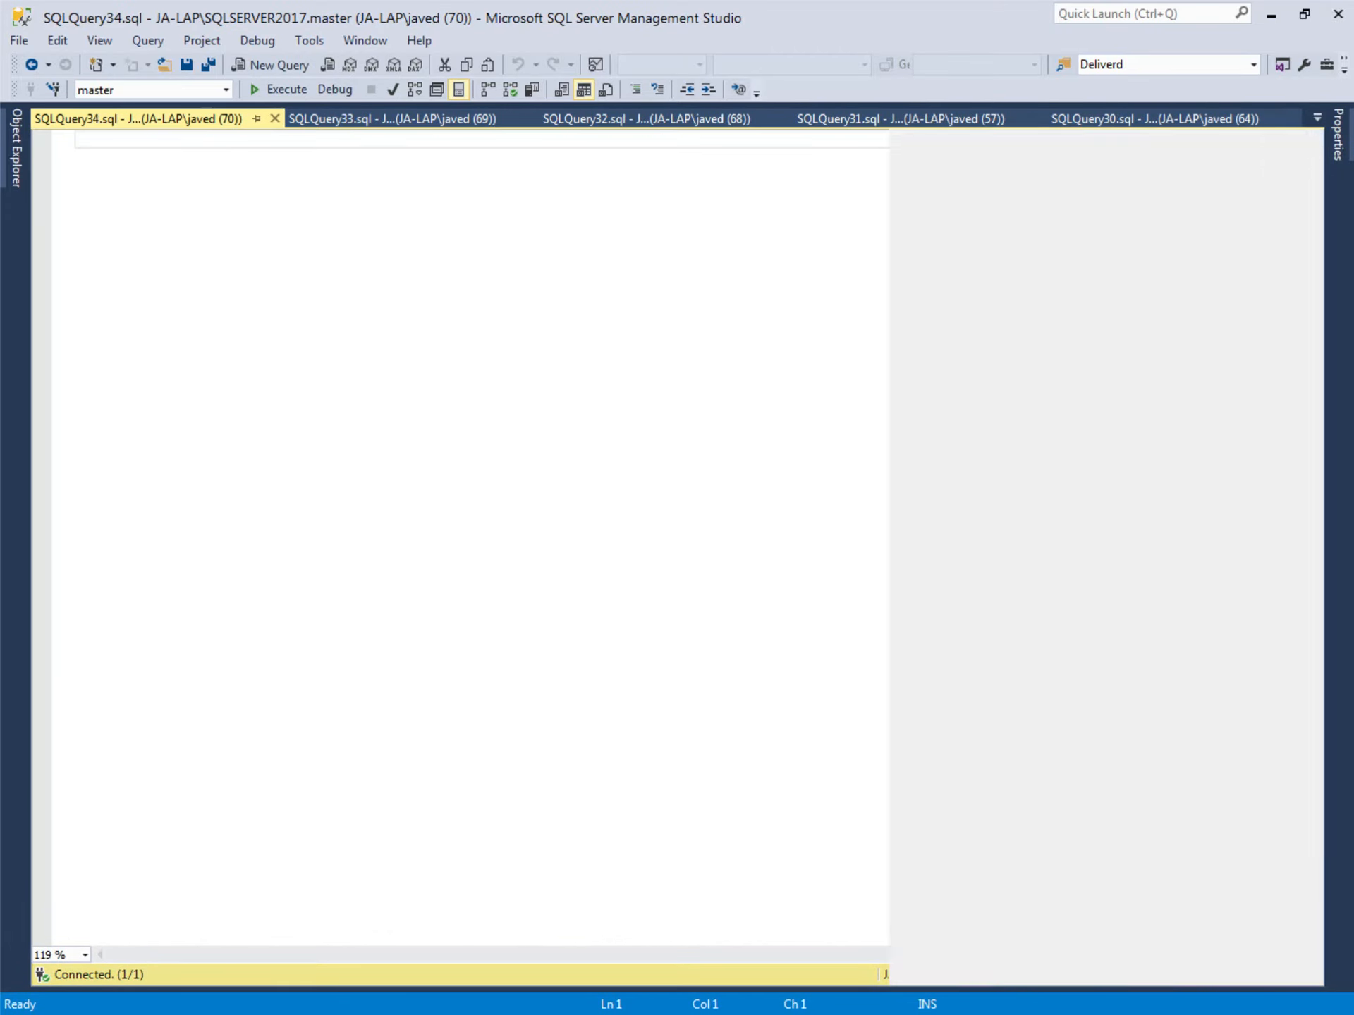
key(ctrl+n)
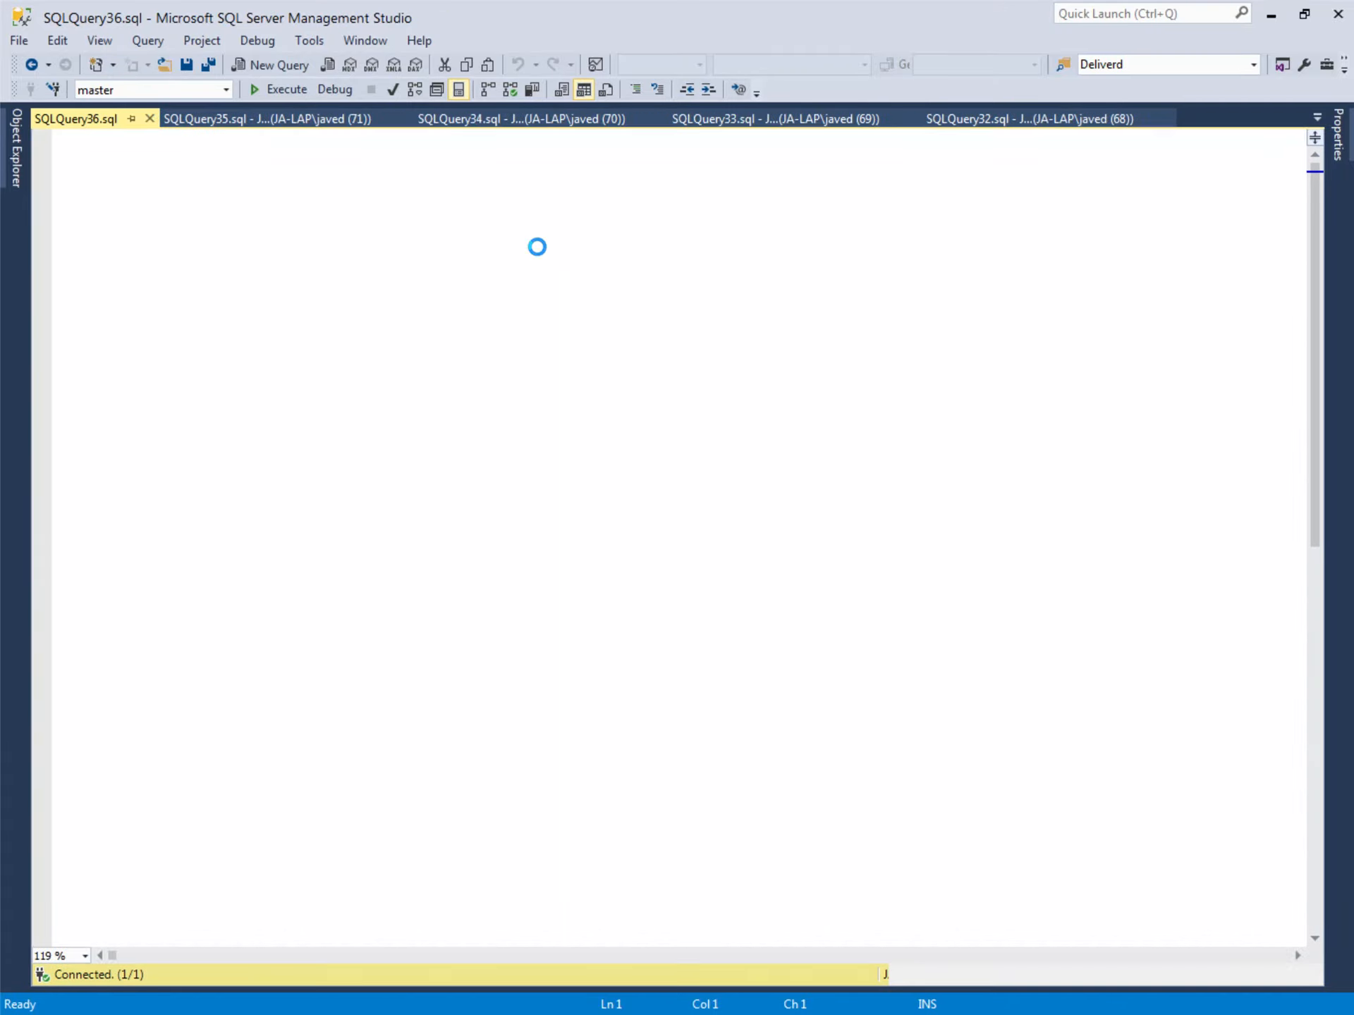
key(ctrl+n)
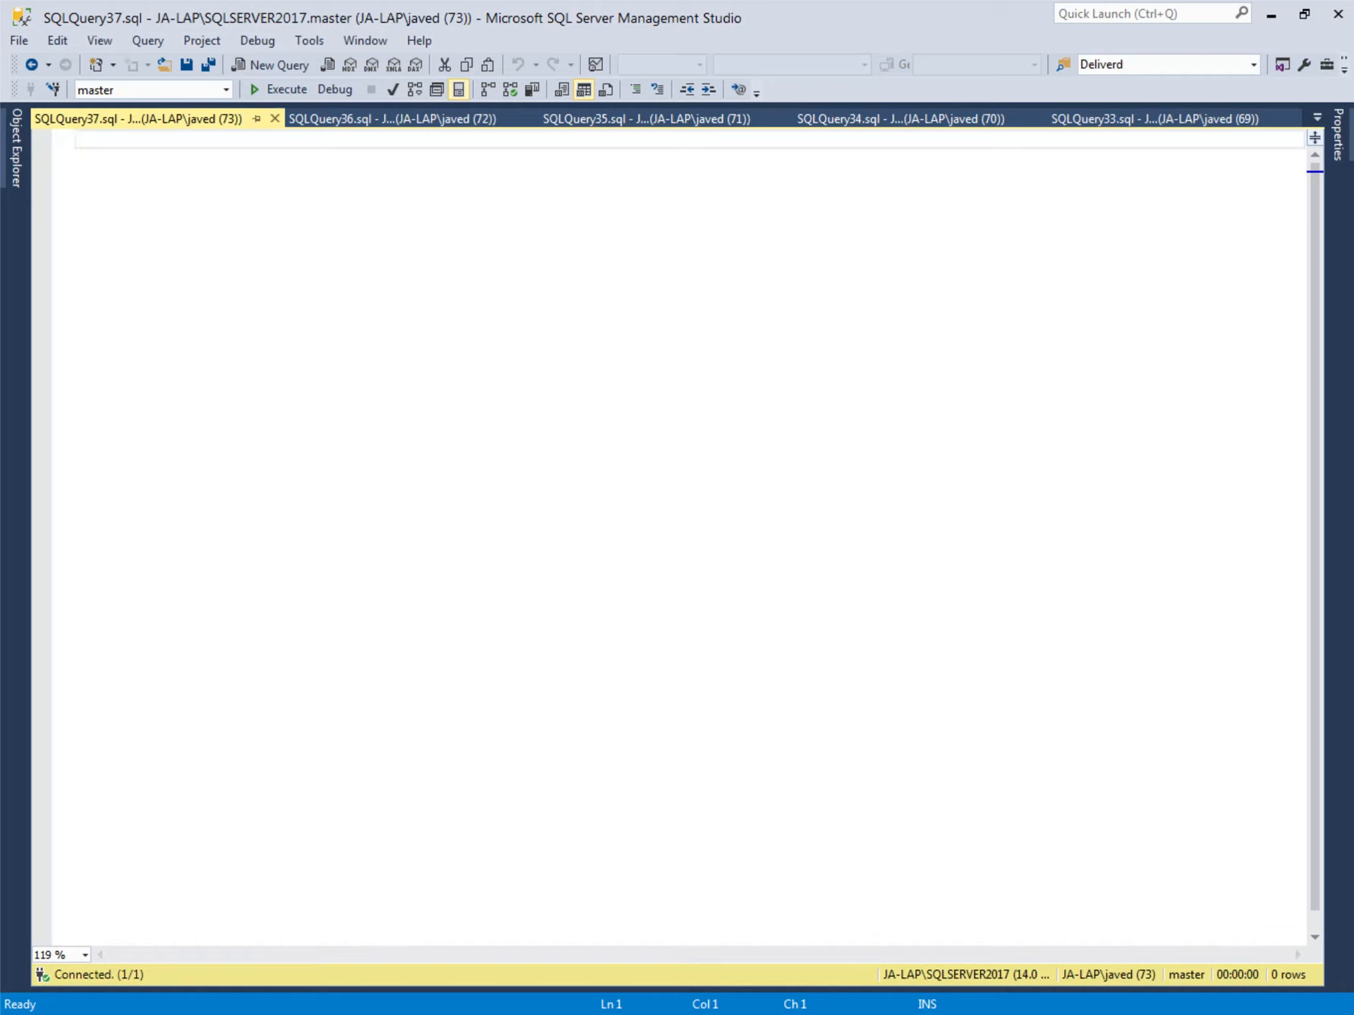
Step: Close all the open query windows, from SQLQuery37.sql back to SQLQuery23.sql
click(275, 120)
click(275, 119)
click(275, 119)
click(275, 119)
click(275, 119)
click(275, 119)
click(275, 119)
click(275, 119)
click(275, 120)
click(275, 120)
click(275, 120)
click(275, 120)
click(275, 119)
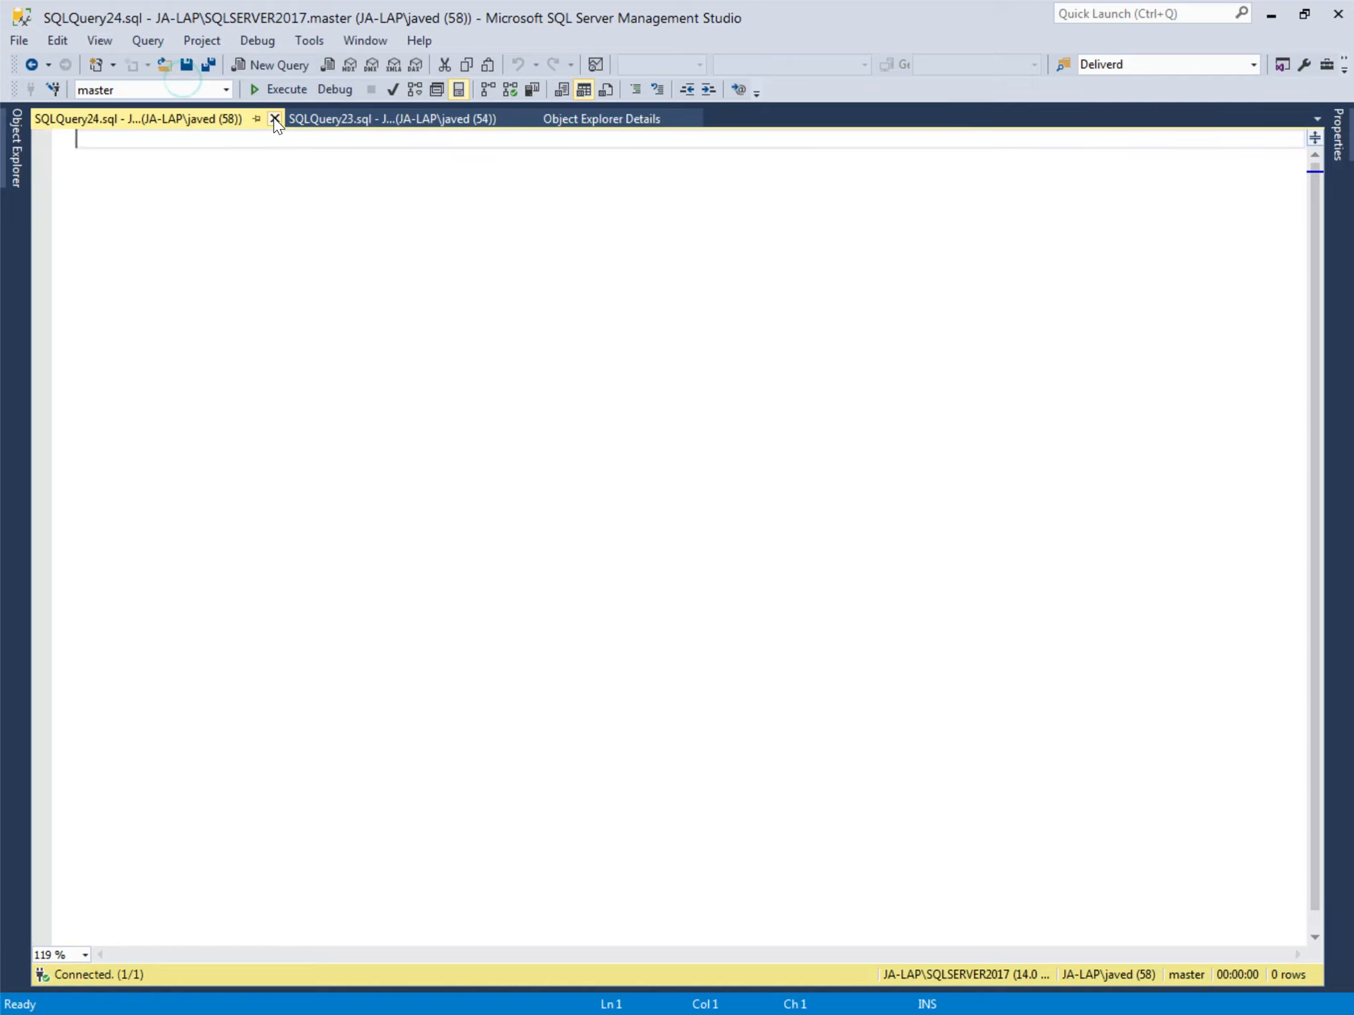
click(275, 119)
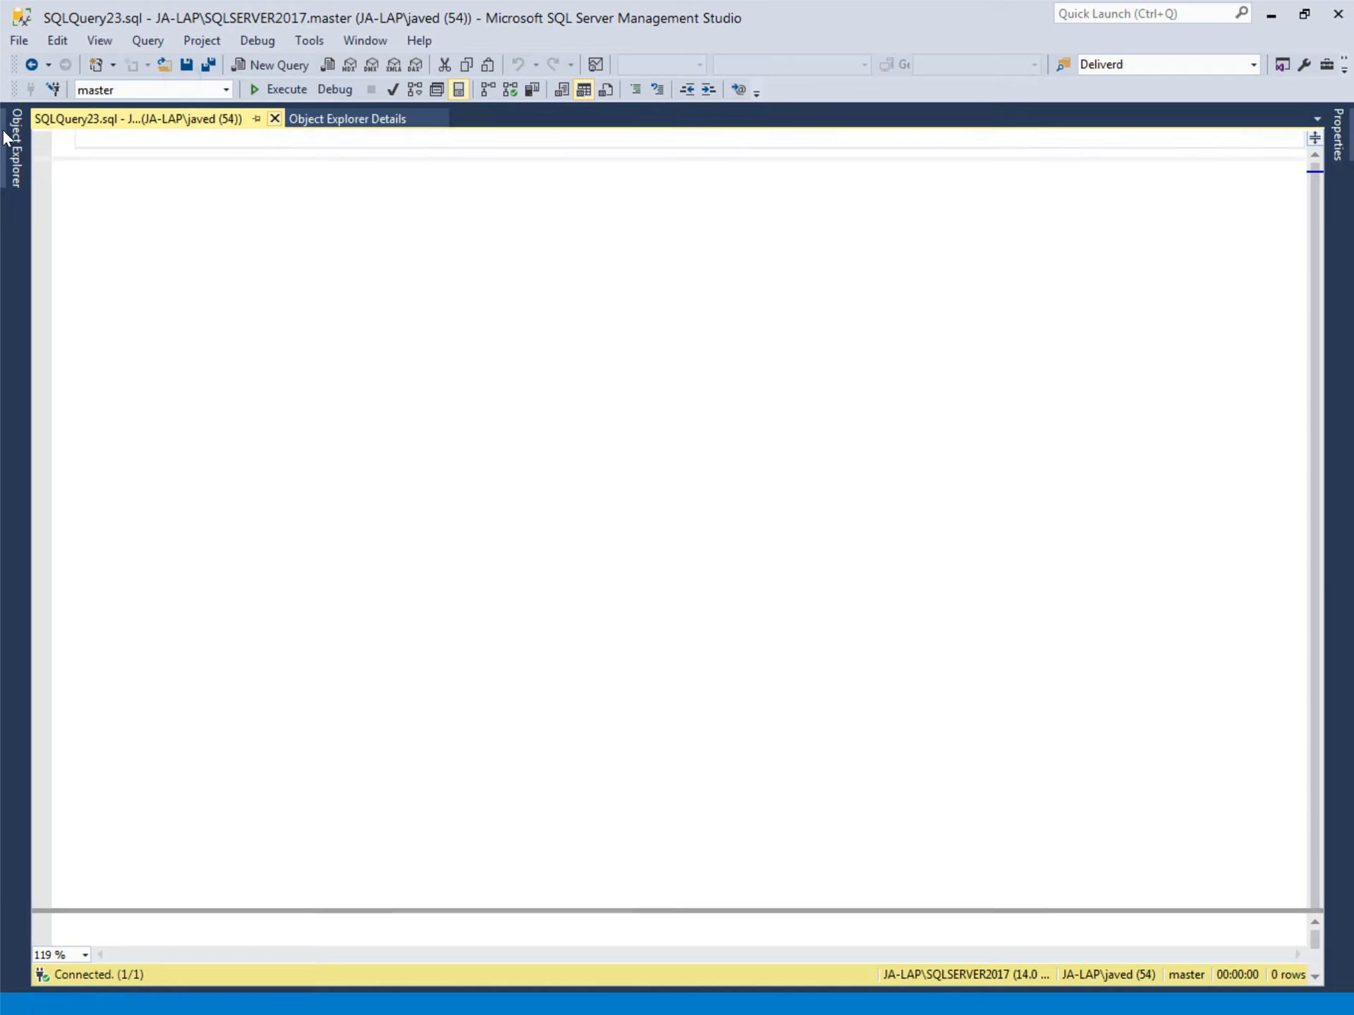
key(ctrl+F4)
Step: Open the properties of the JA-LAP\SQLSERVER2017 instance and review its connection and database settings
click(6, 137)
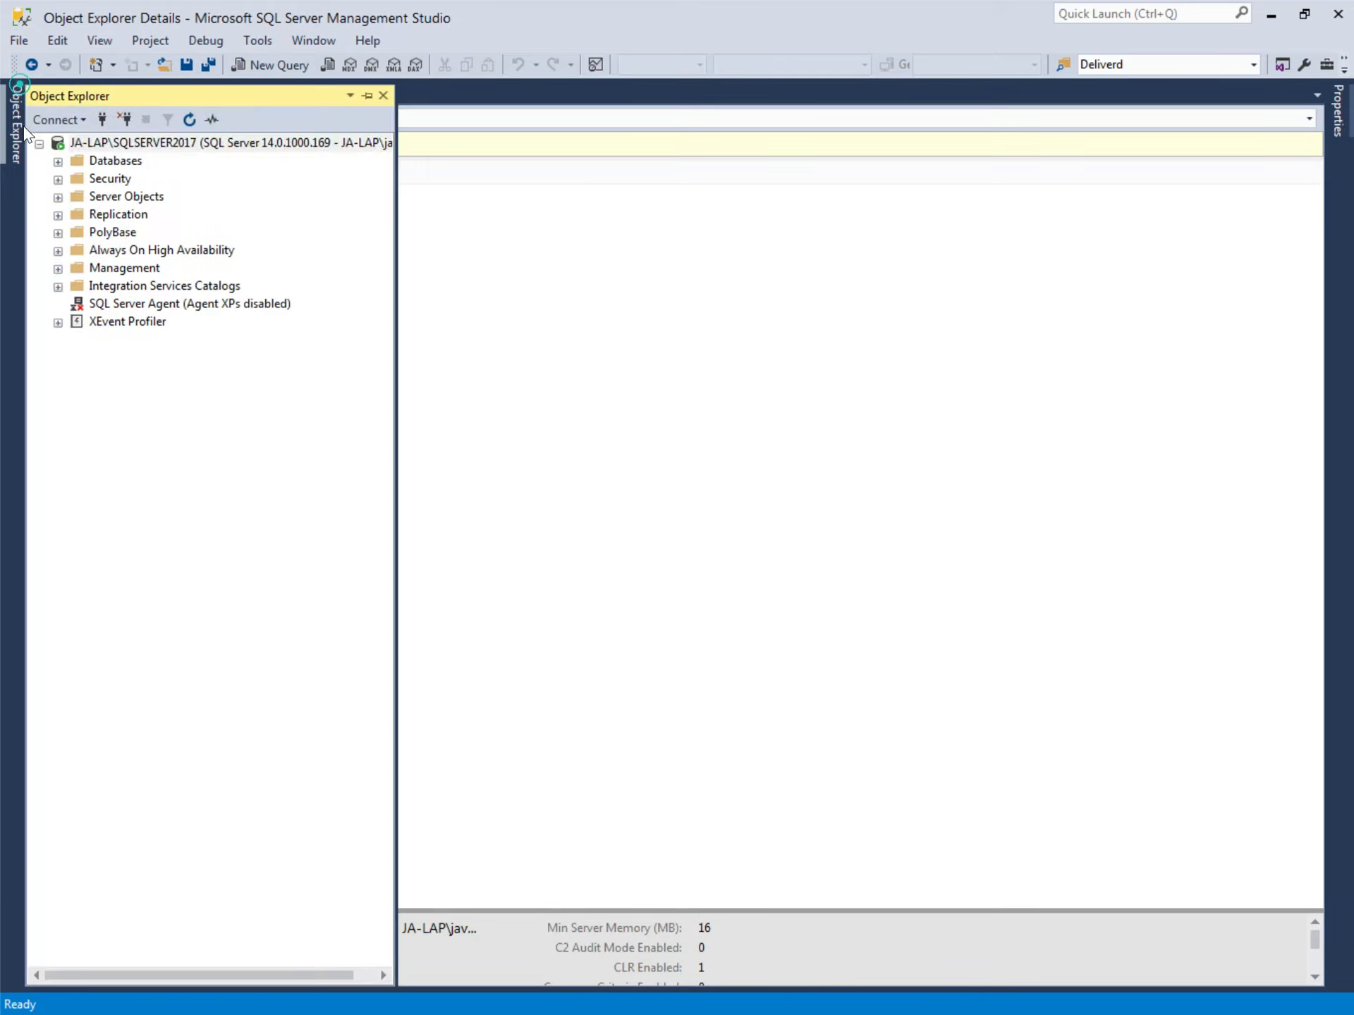
right_click(156, 150)
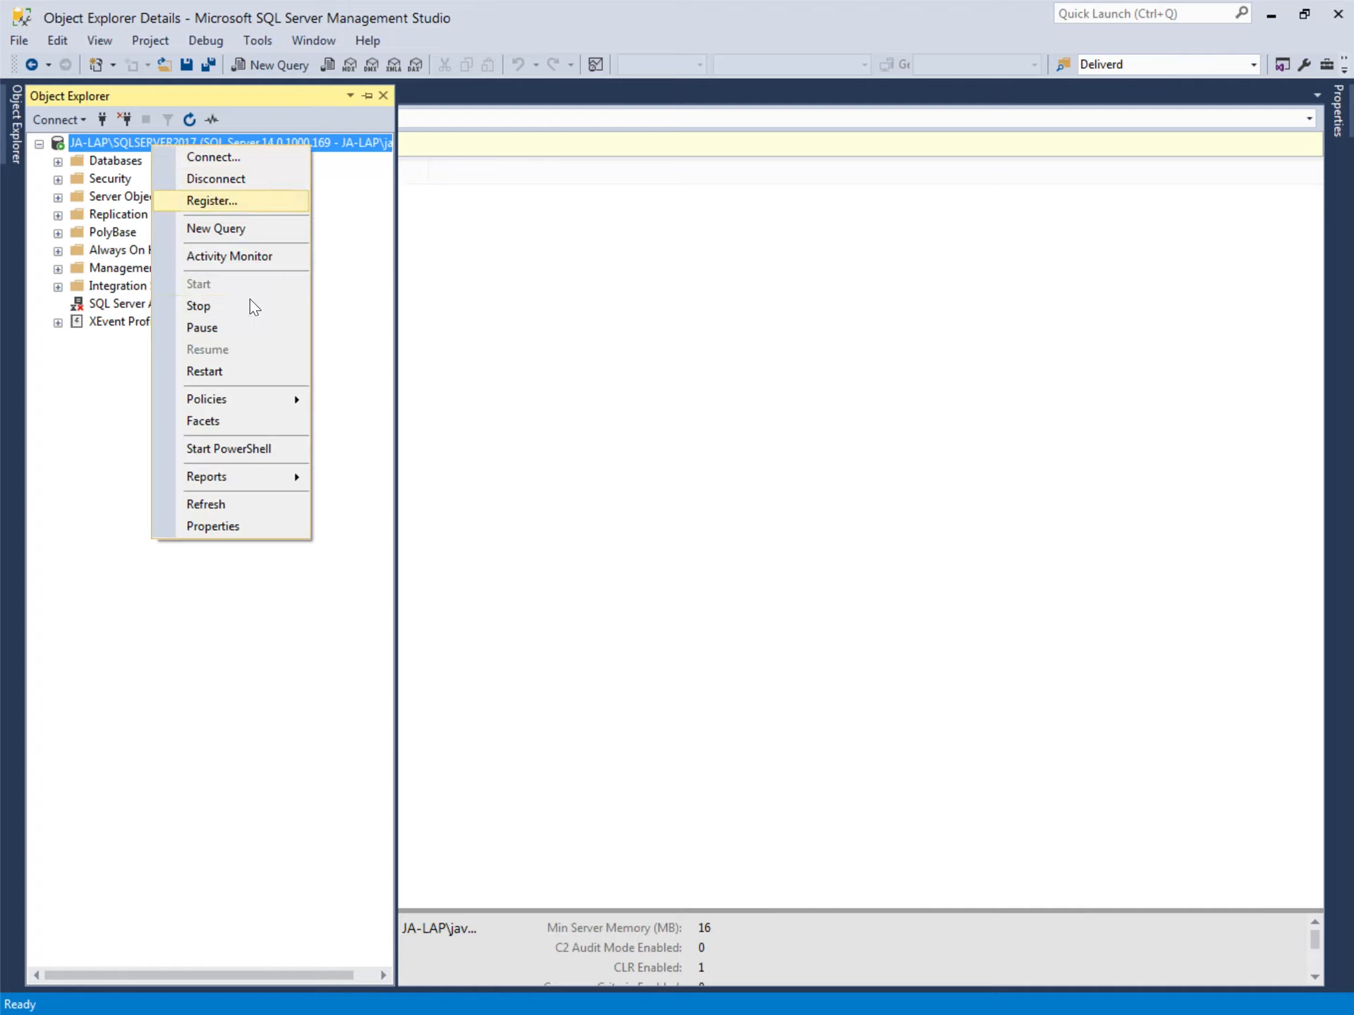
click(196, 534)
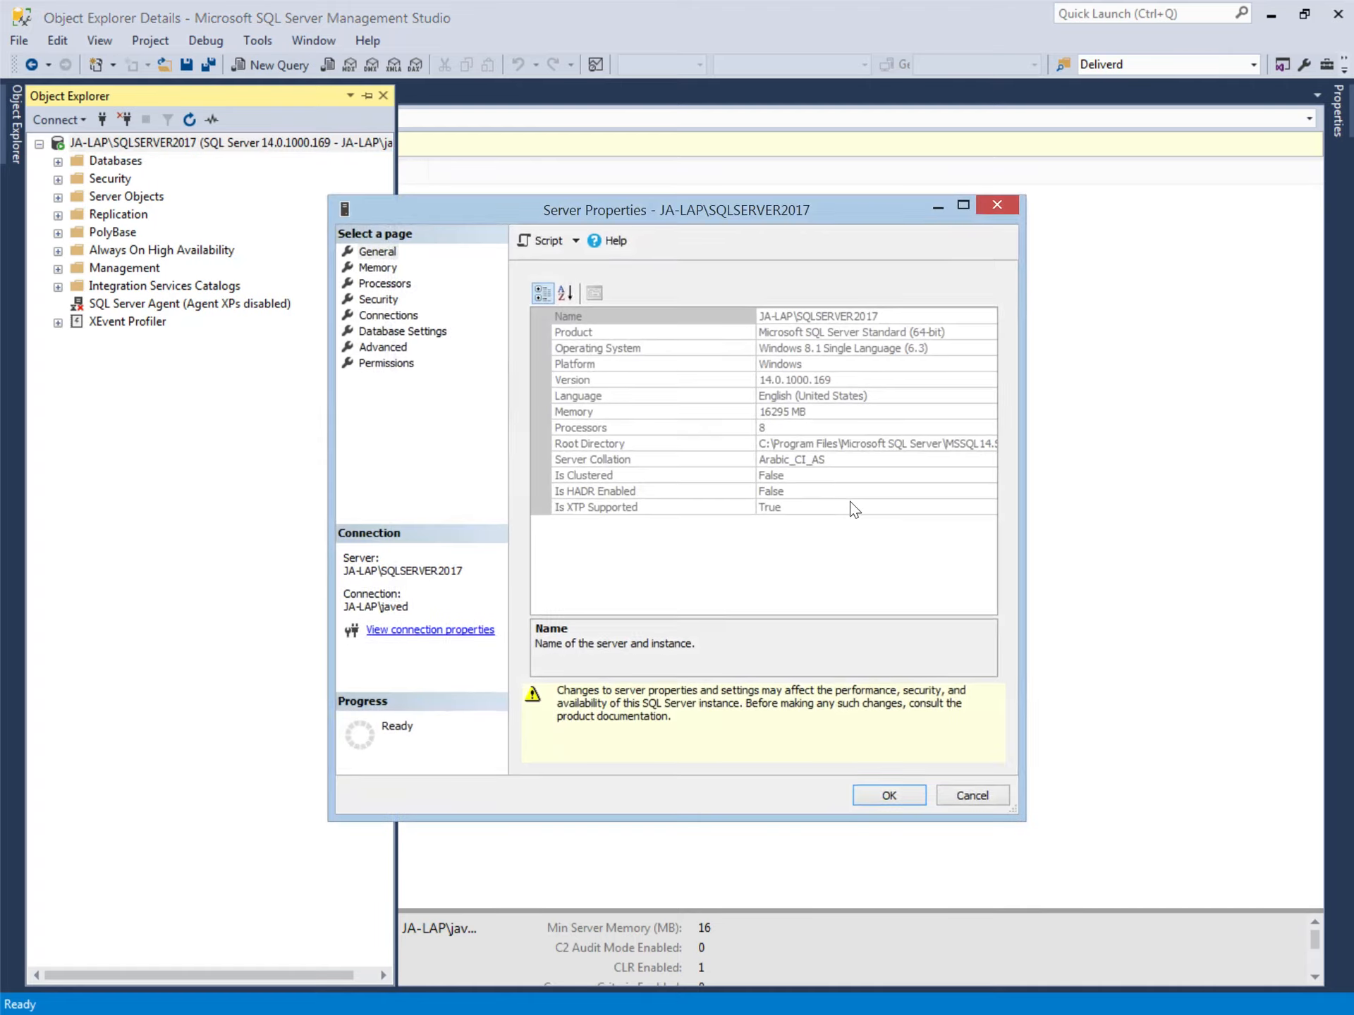
click(413, 323)
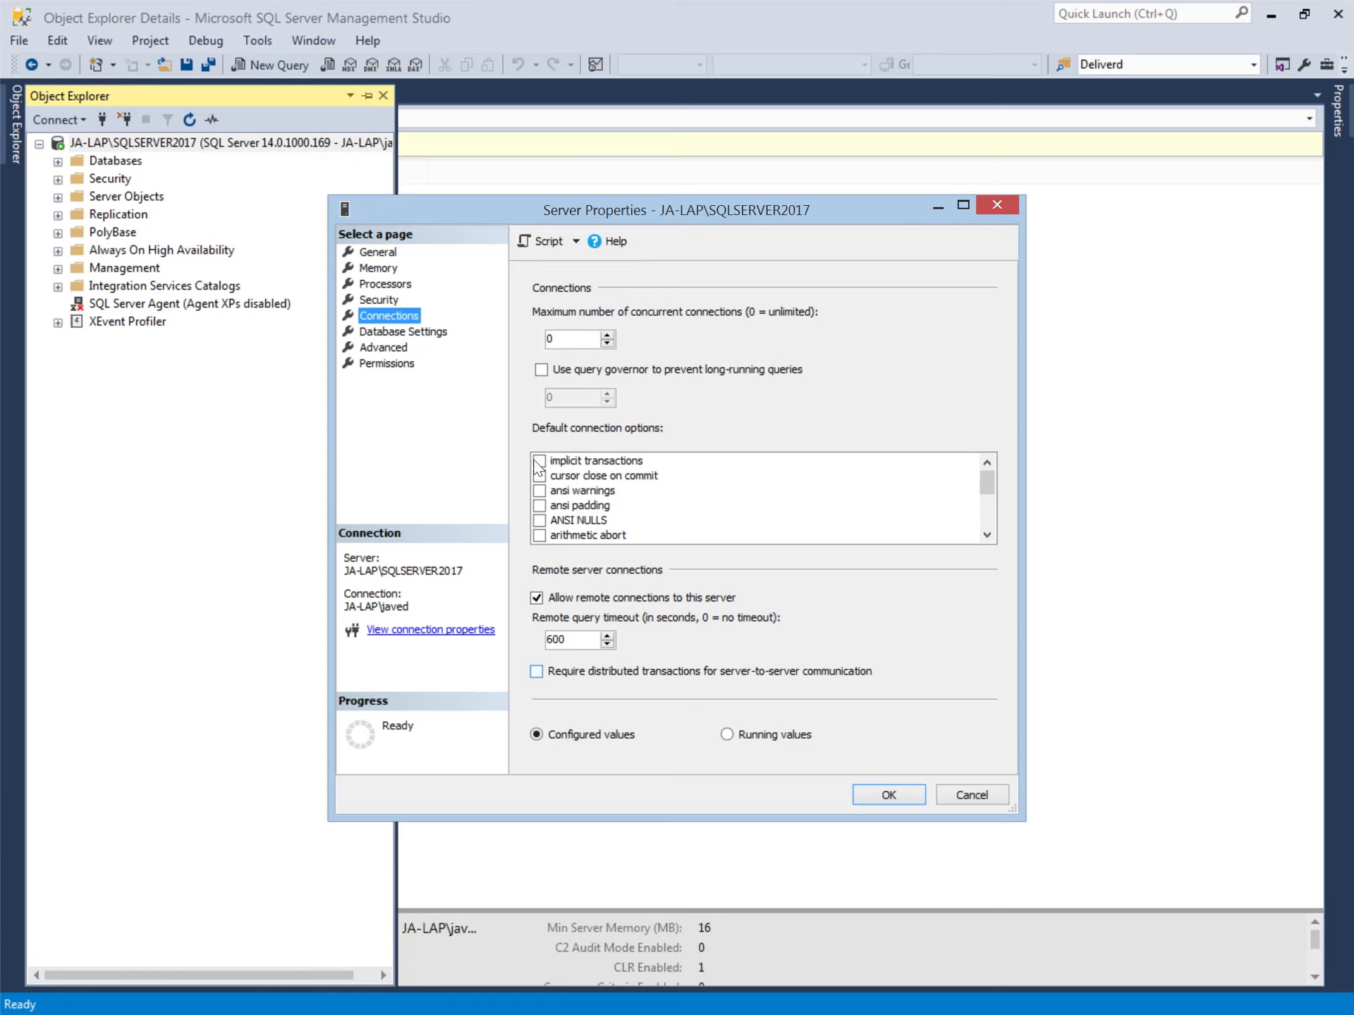
click(397, 333)
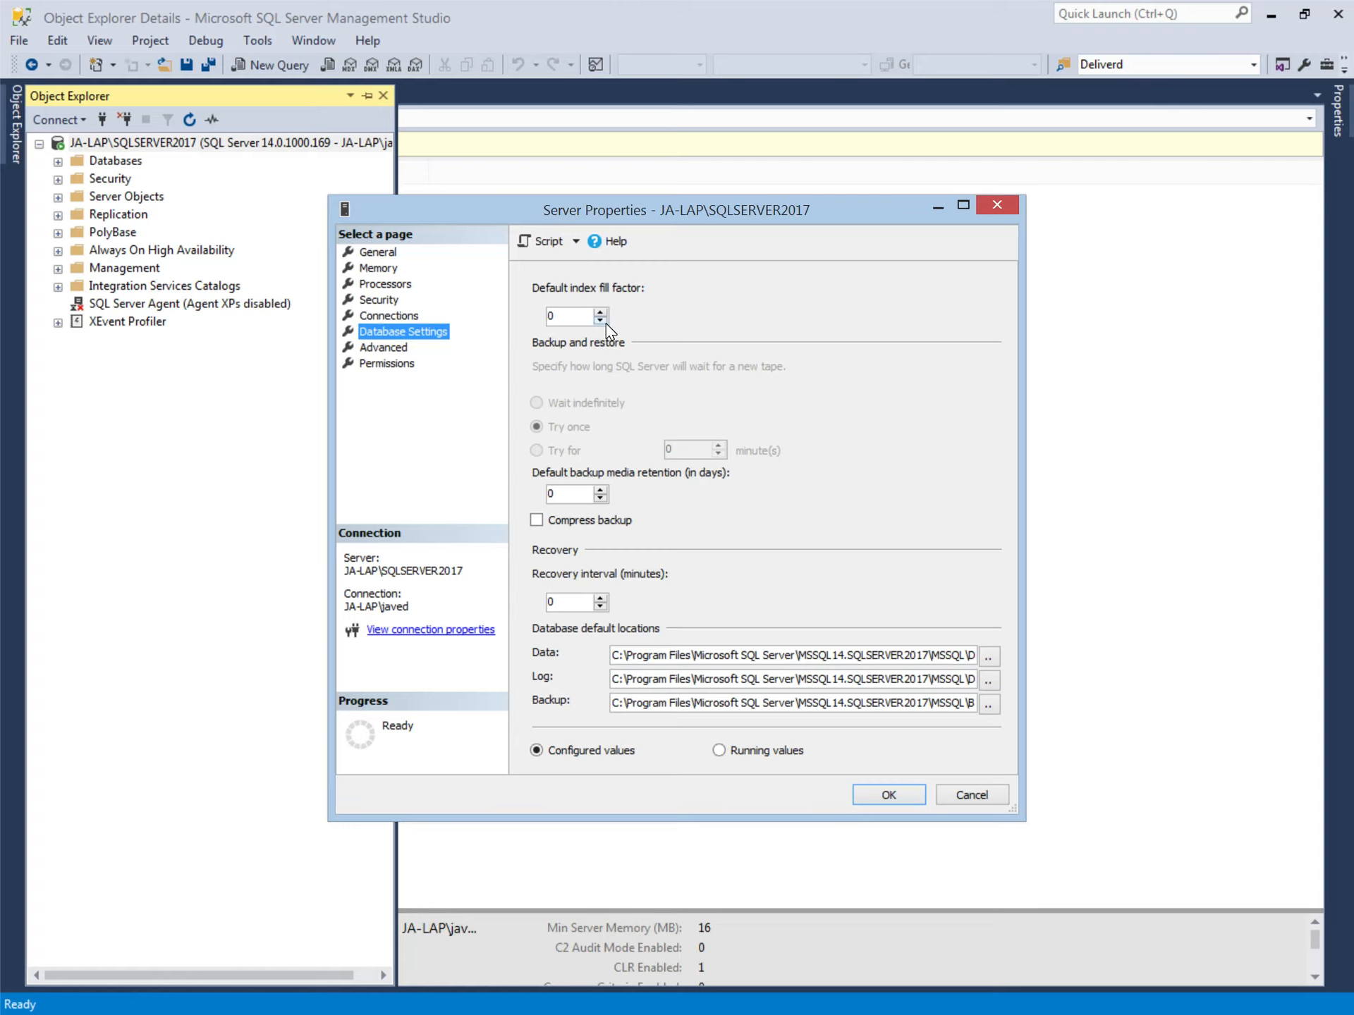
drag(649, 211, 643, 164)
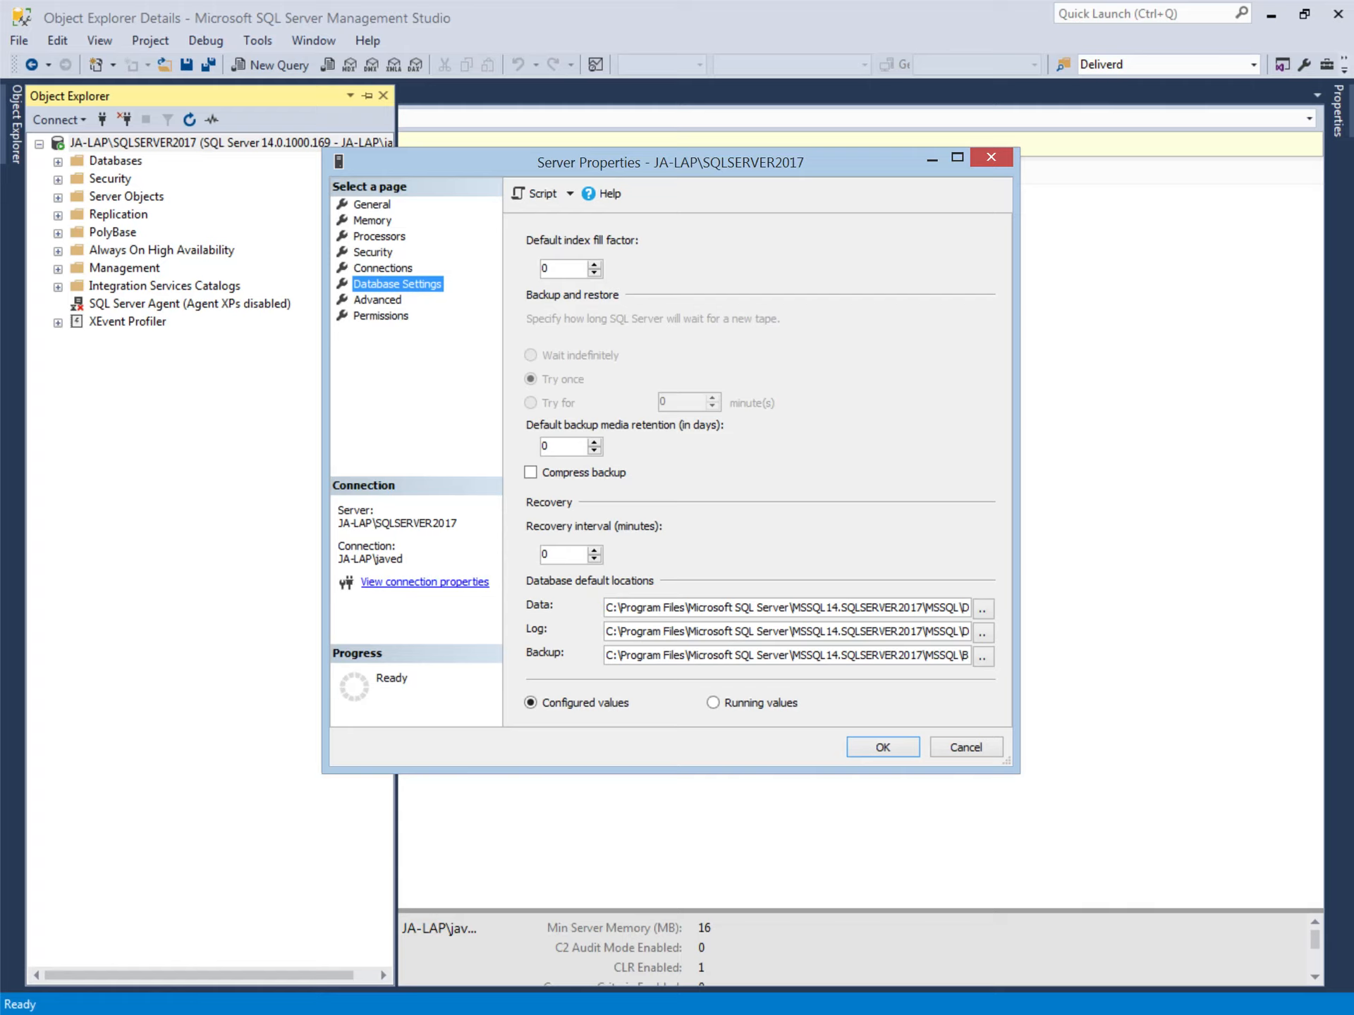
Step: Try a default backup media retention of 30 days and return the value to 0
drag(552, 445, 370, 293)
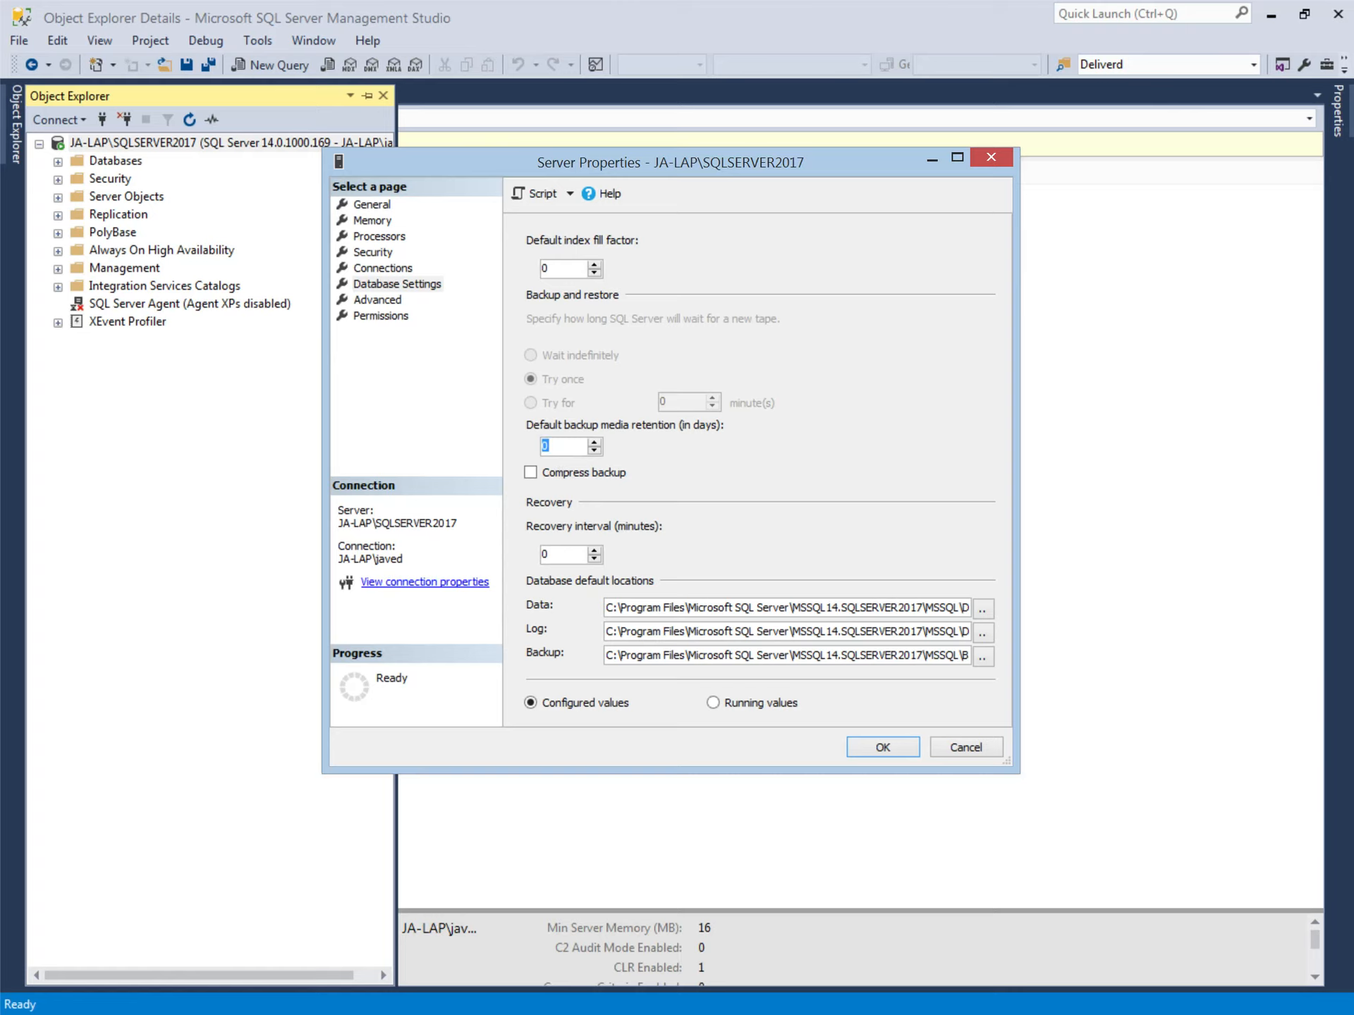
text(30)
text(0)
Step: Try a recovery interval of 3 minutes, return it to 0, and enter 3 minutes again
double_click(554, 554)
text(3)
double_click(545, 554)
click(627, 632)
double_click(547, 554)
text(0)
double_click(569, 547)
text(3)
Step: Compare the running with the configured database settings and reset the recovery interval to 0 minutes
click(752, 702)
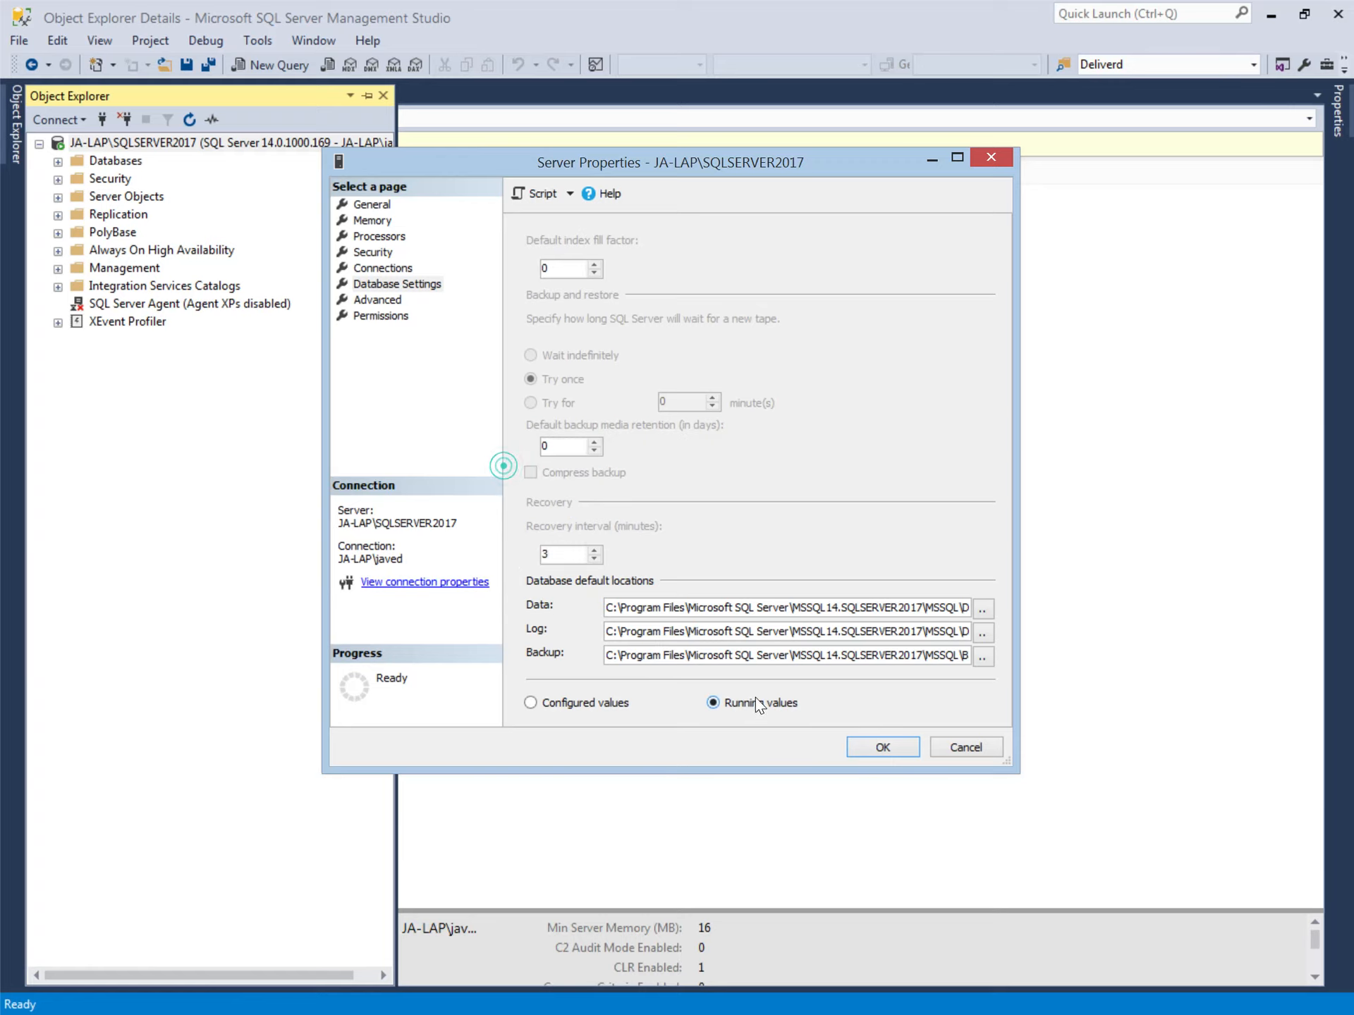
click(550, 704)
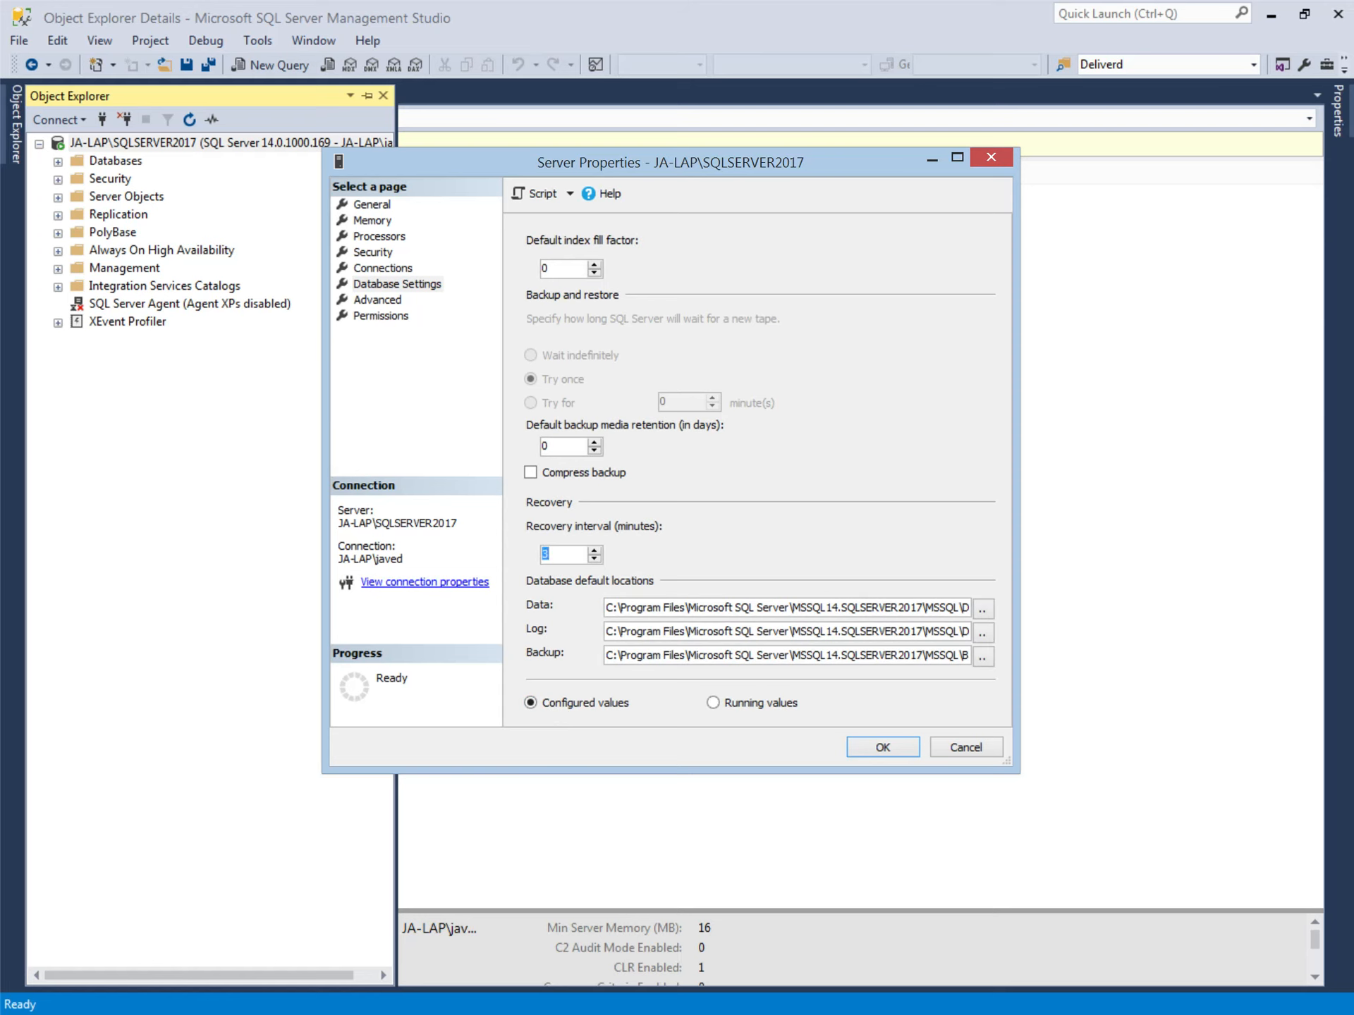
text(0)
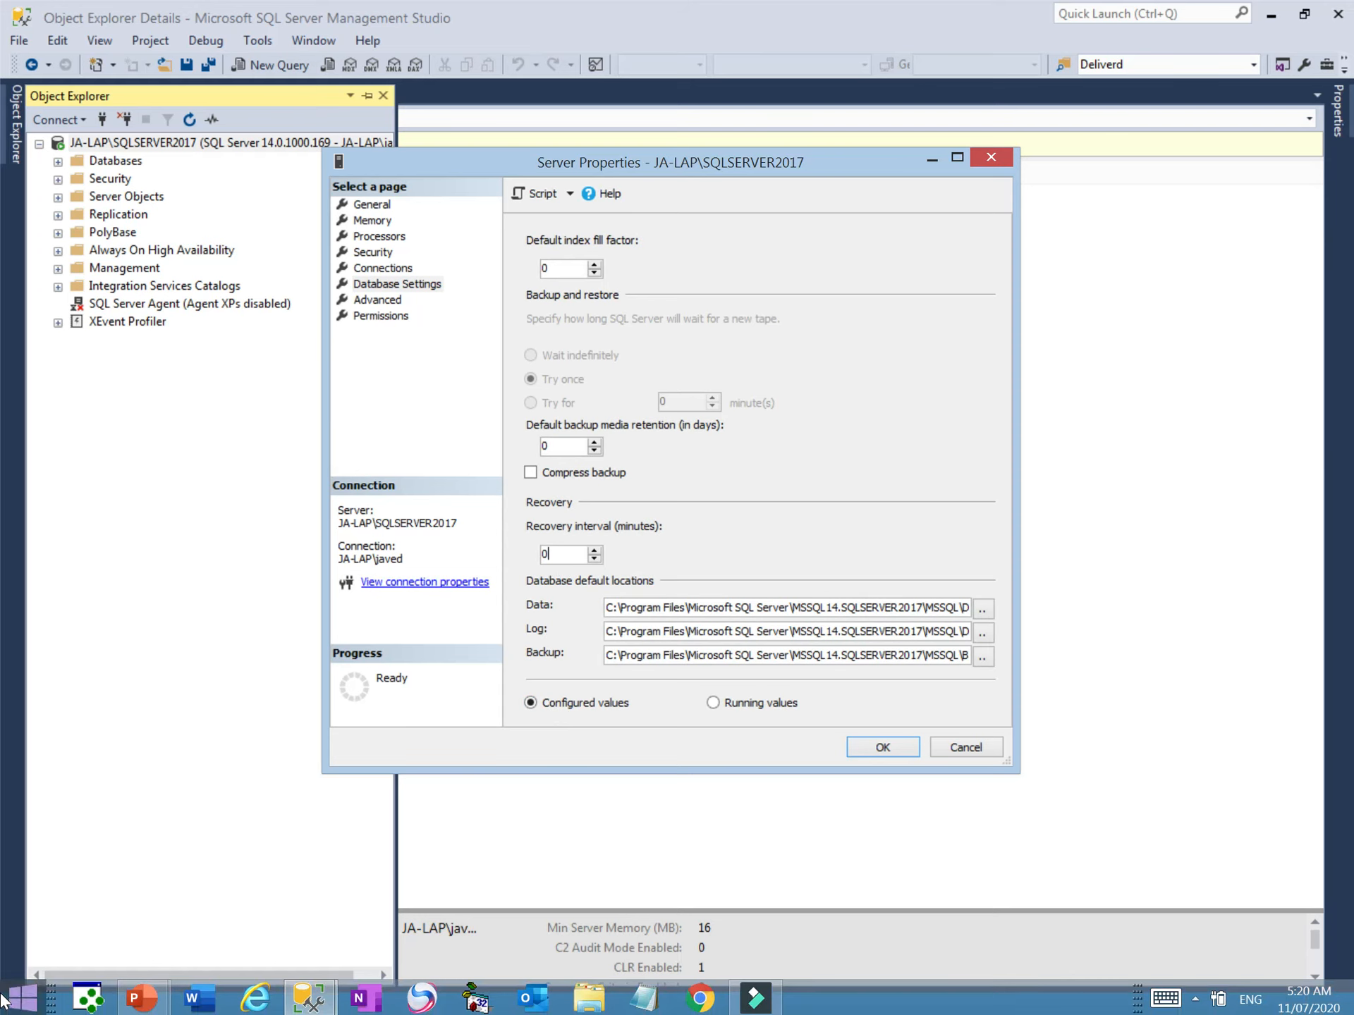
Step: Switch to the PowerPoint slide show, view the Database Setting slide, and return to the Server Level Advanced Properties slide
click(130, 1007)
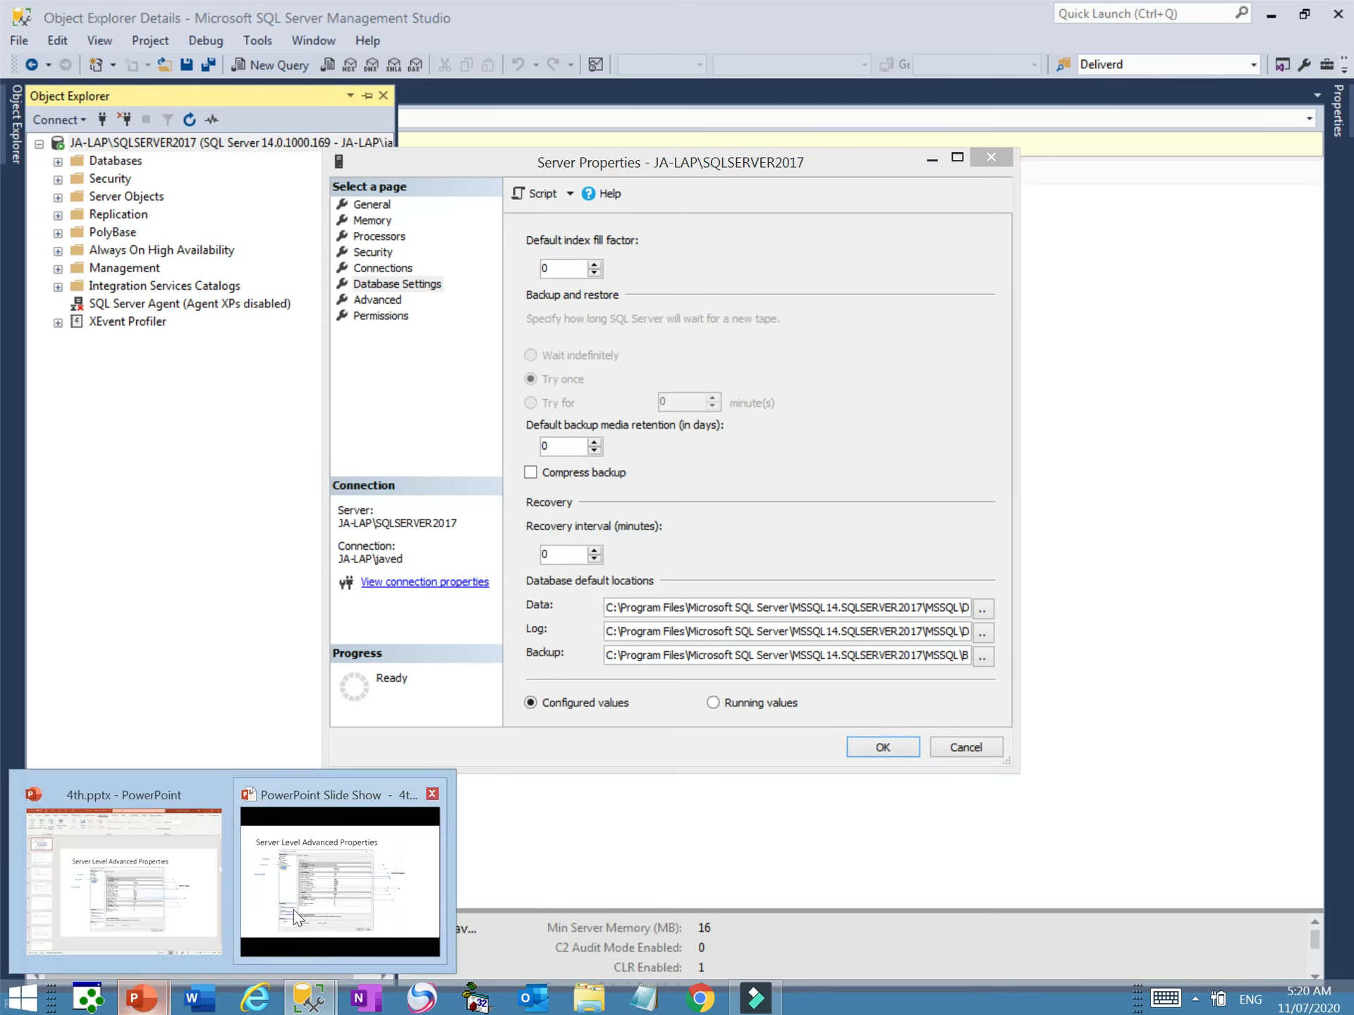
click(338, 917)
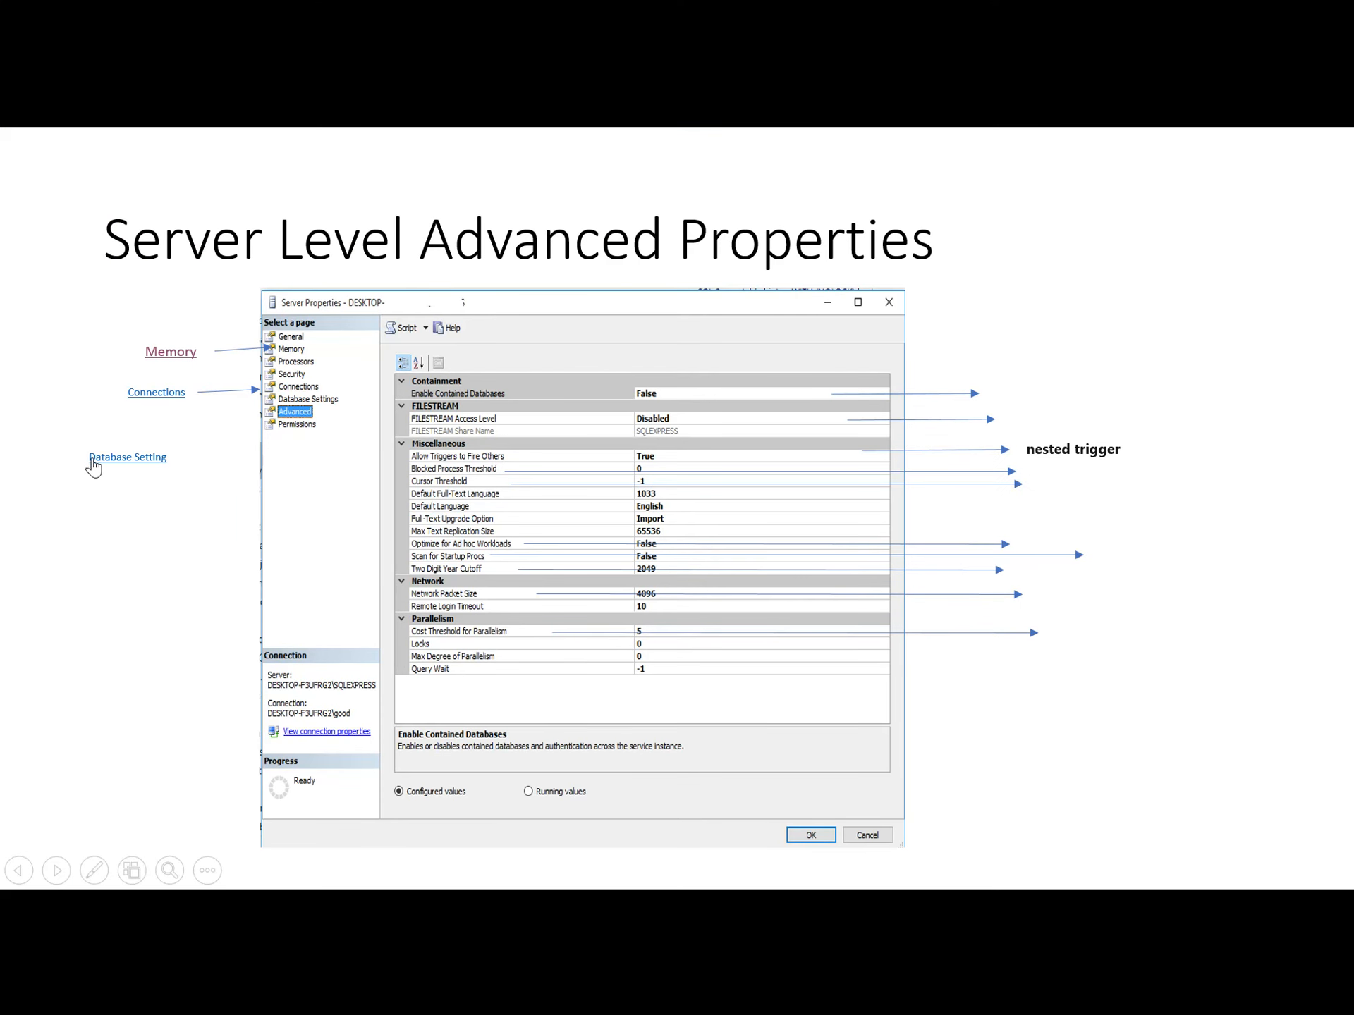
click(95, 457)
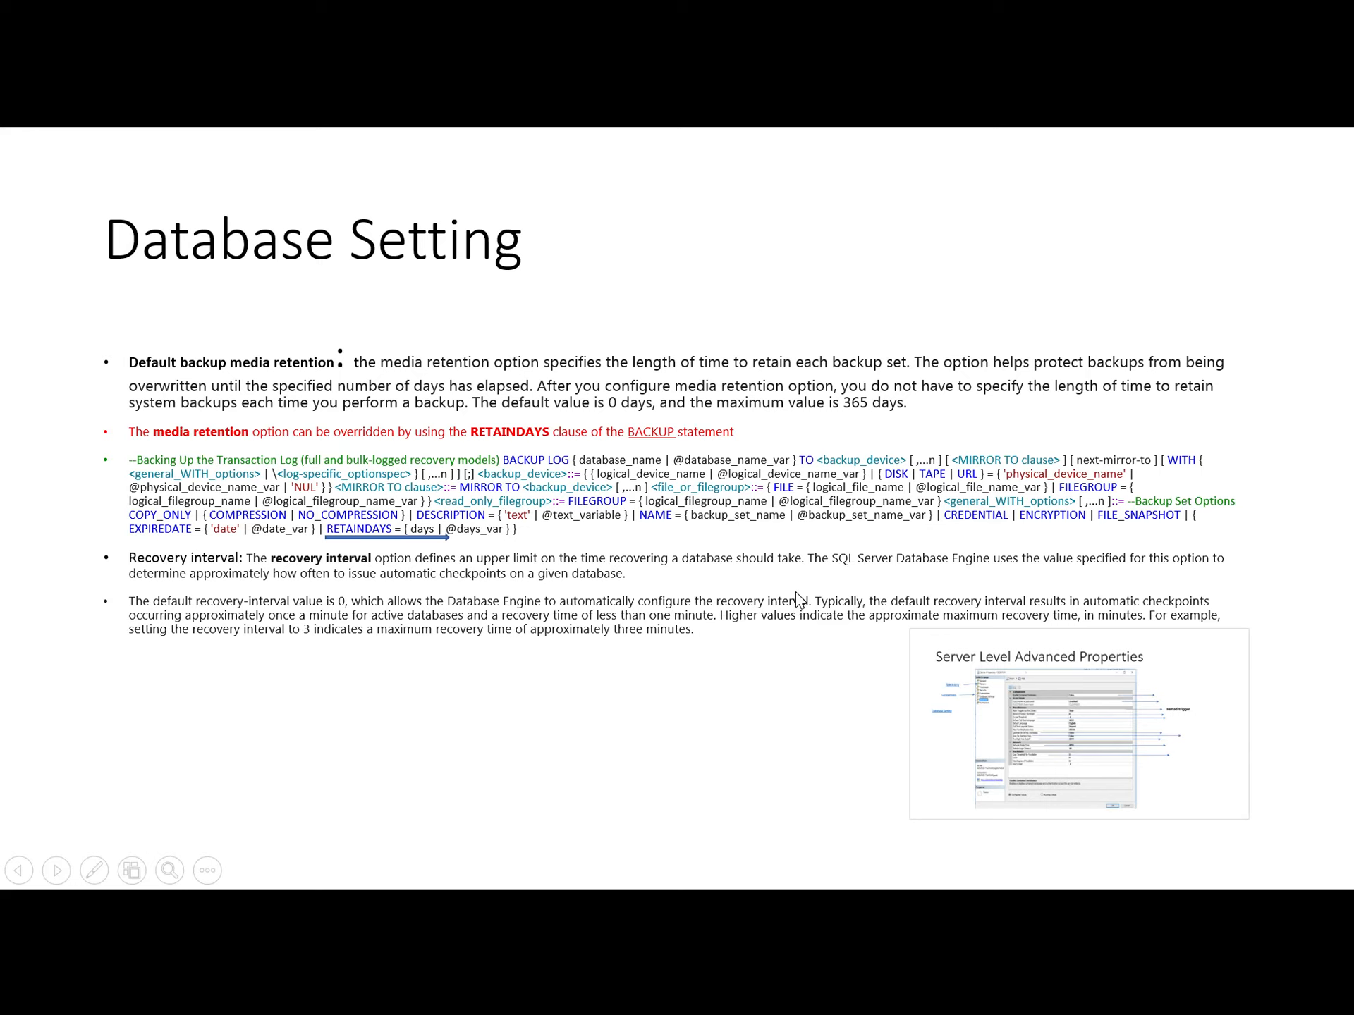
click(1077, 748)
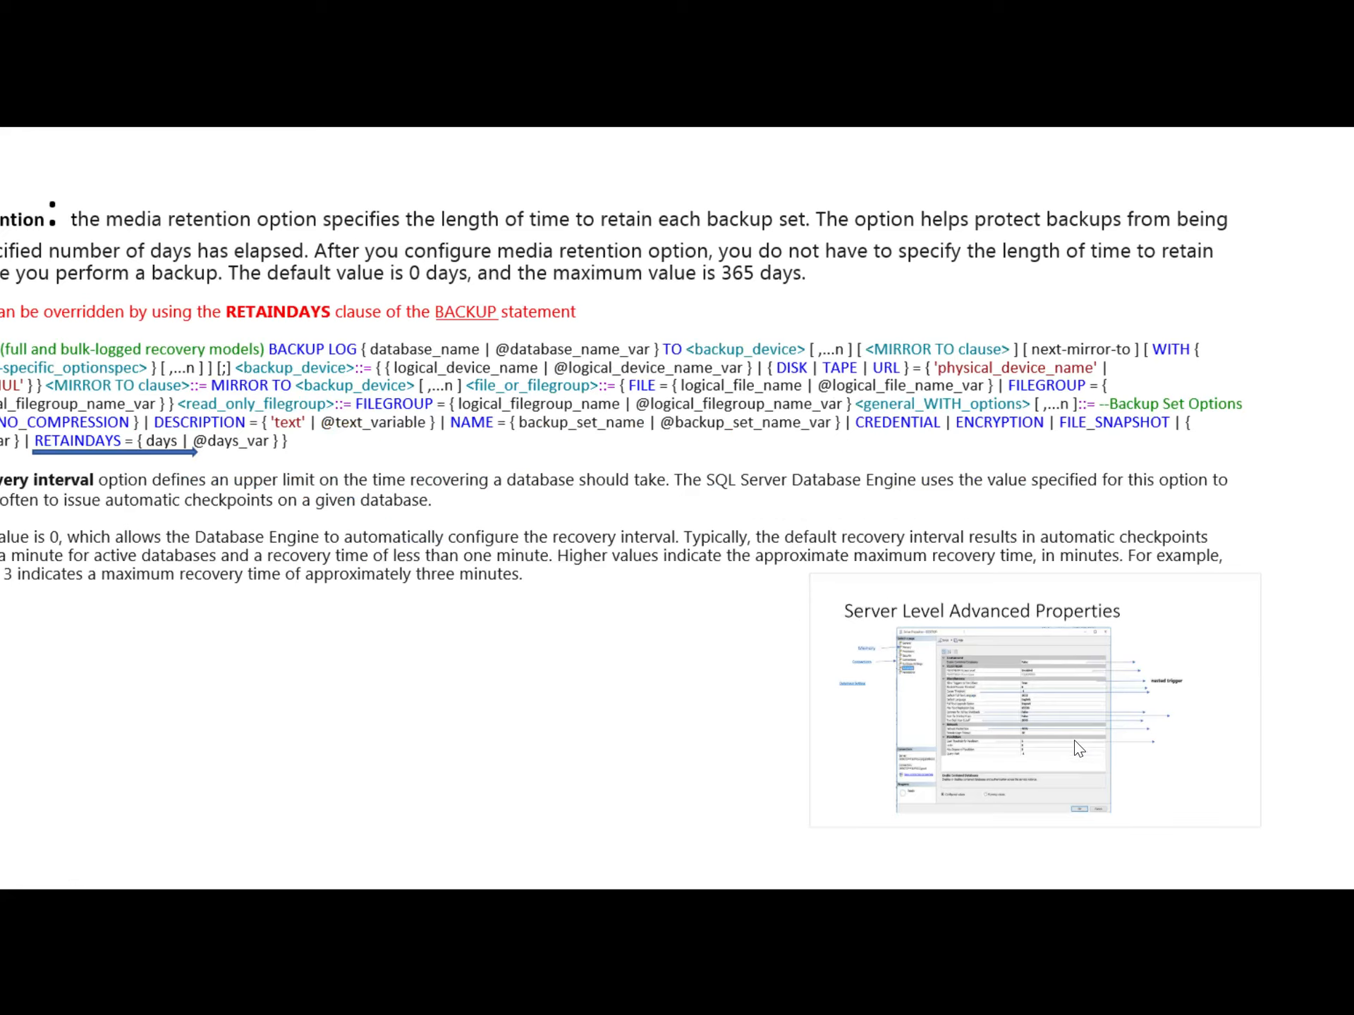